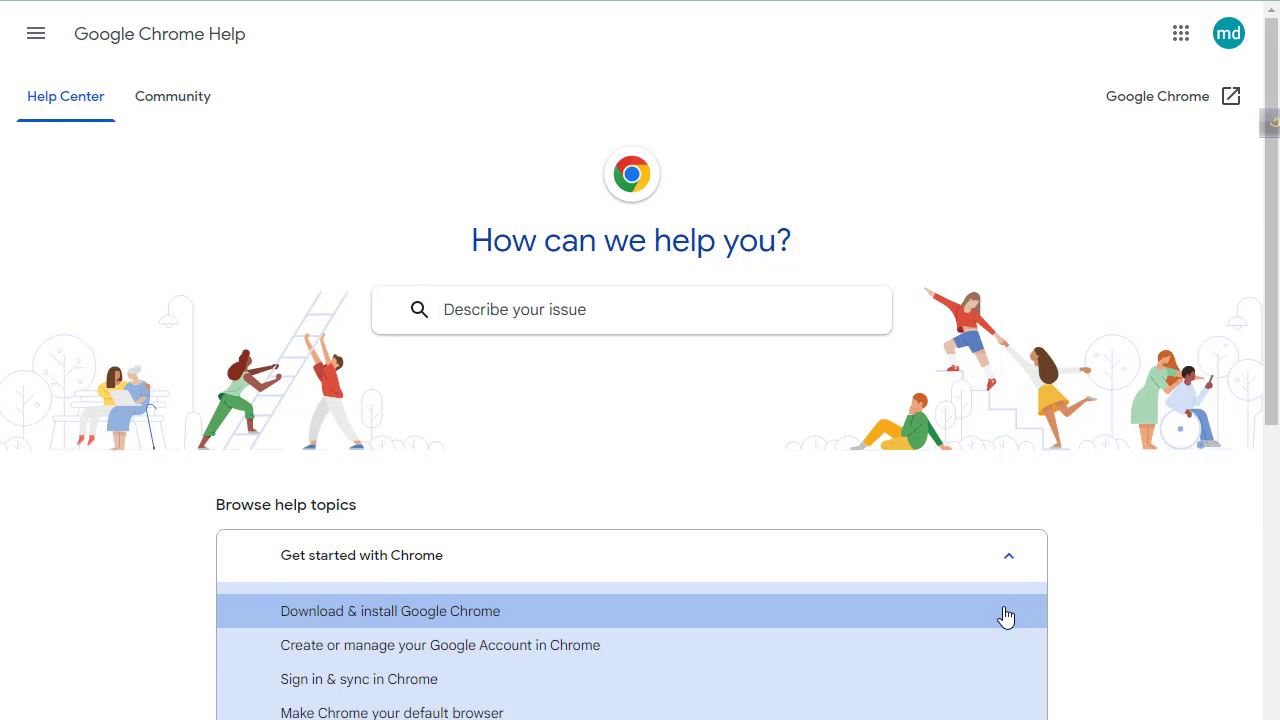
{"action": "scroll", "coordinate": [400, 400], "scroll_direction": "down", "scroll_amount": 2}
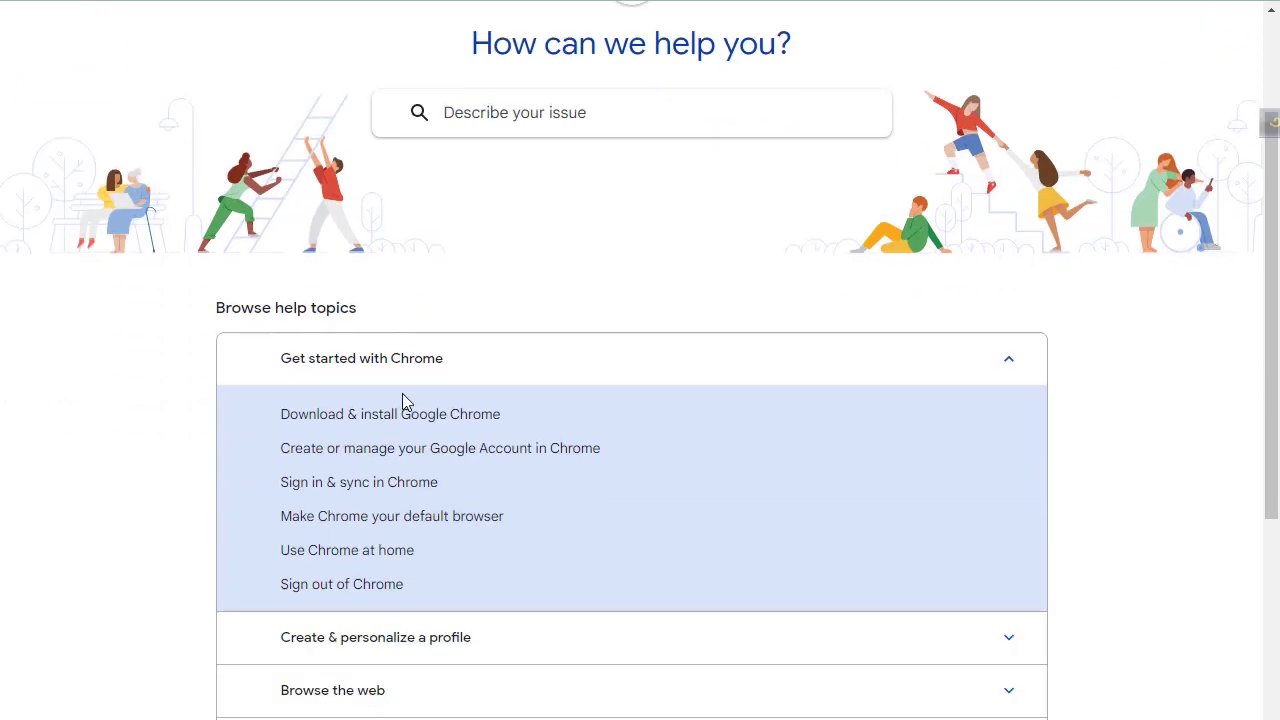
{"action": "scroll", "coordinate": [420, 397], "scroll_direction": "up", "scroll_amount": 1}
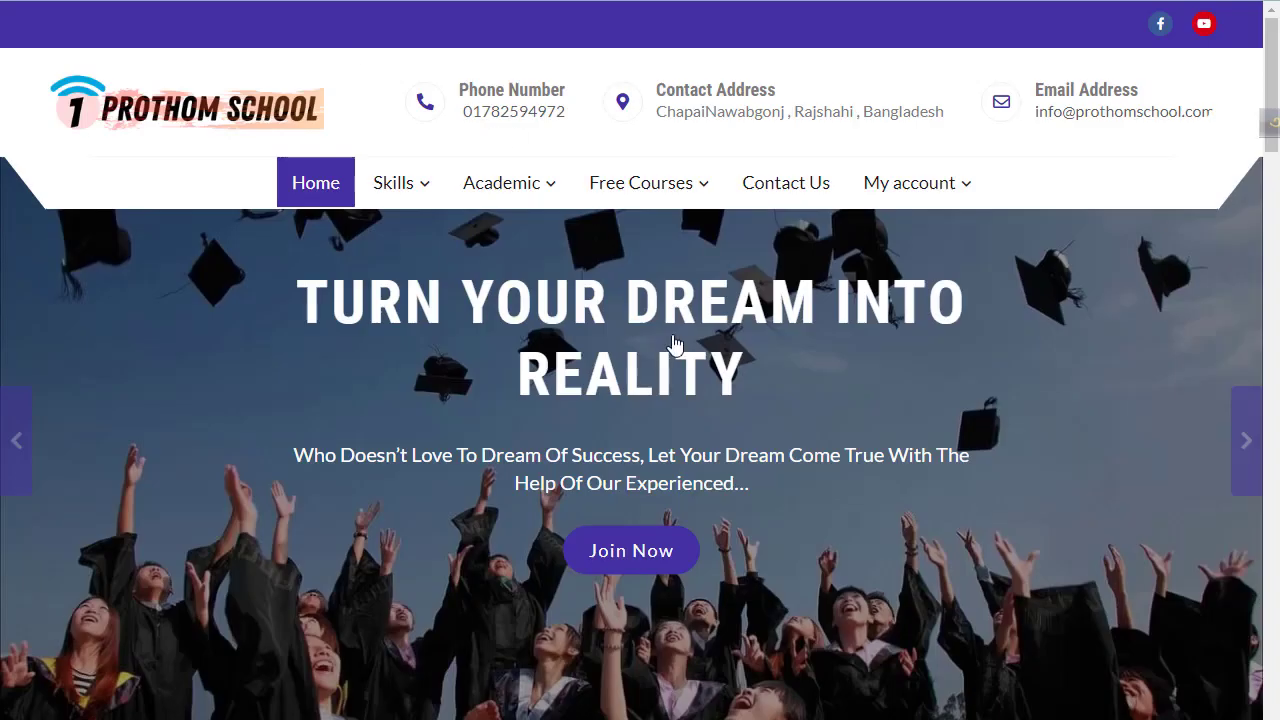
{"action": "scroll", "coordinate": [667, 567], "scroll_direction": "down", "scroll_amount": 3}
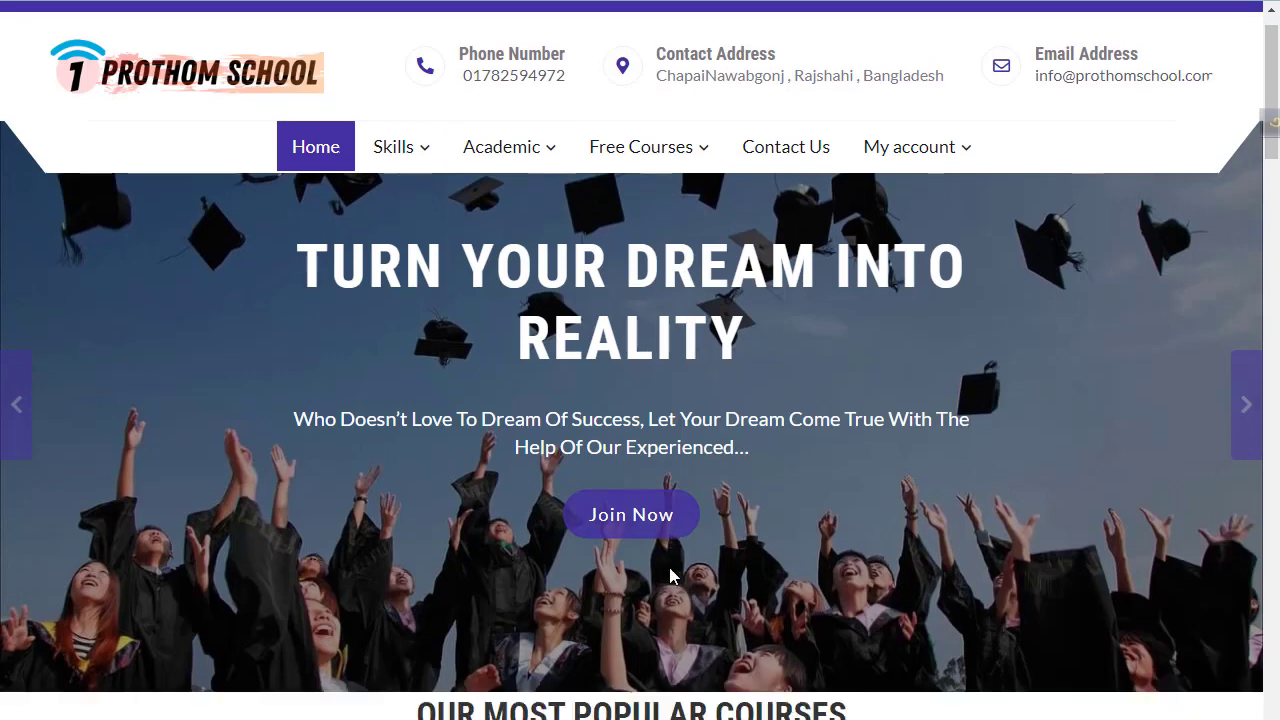
{"action": "scroll", "coordinate": [669, 577], "scroll_direction": "up", "scroll_amount": 3}
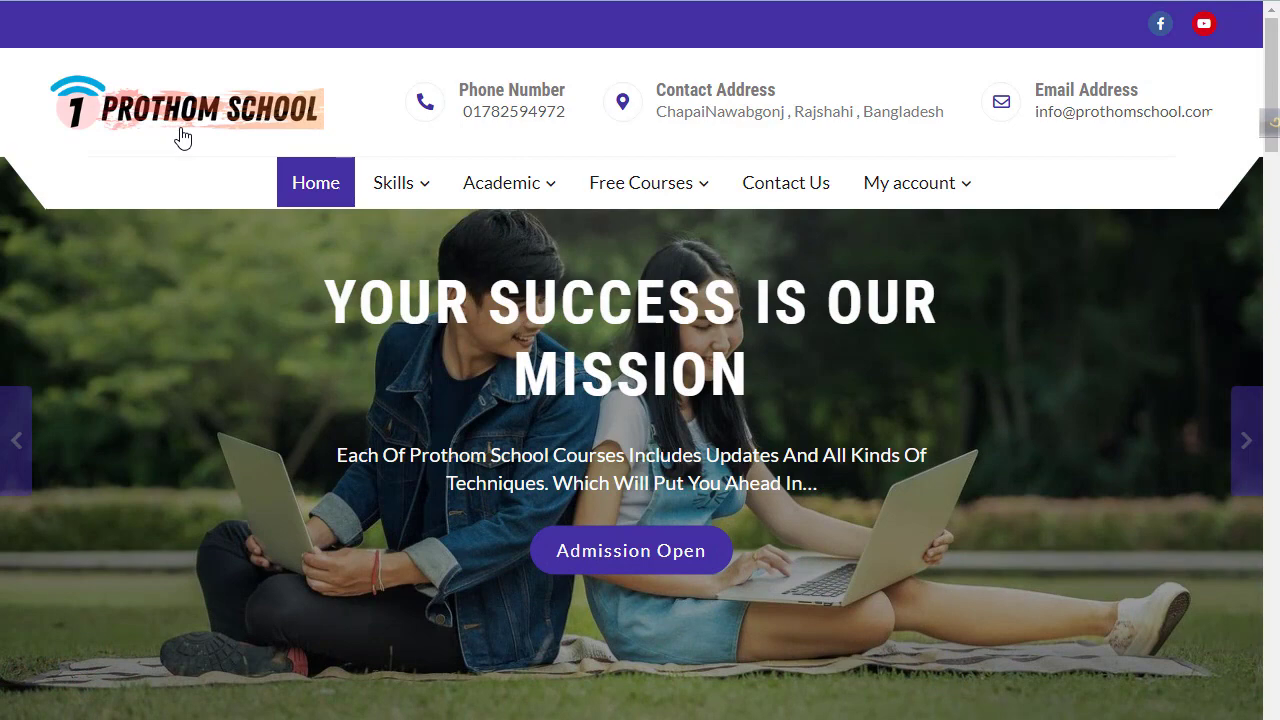
- Open the Skills course list on the Prothom School site and look through the offered courses
{"action": "mouse_move", "coordinate": [414, 185]}
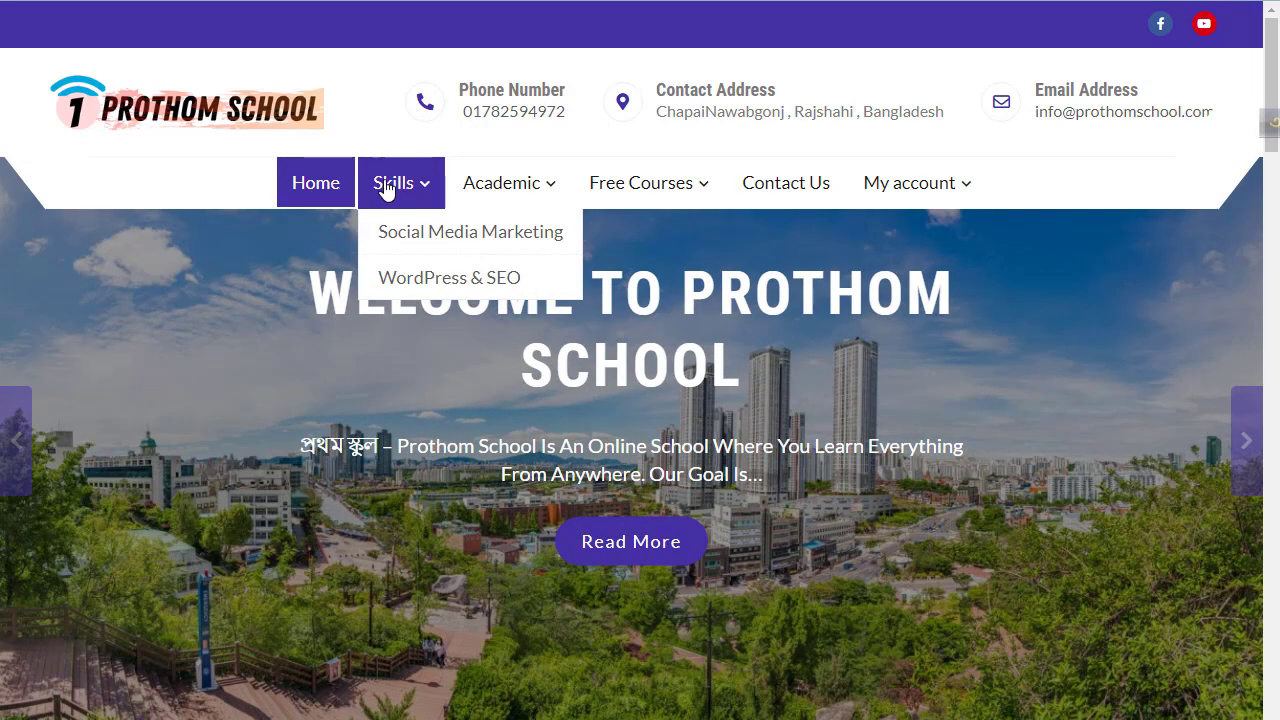
{"action": "left_click", "coordinate": [386, 190]}
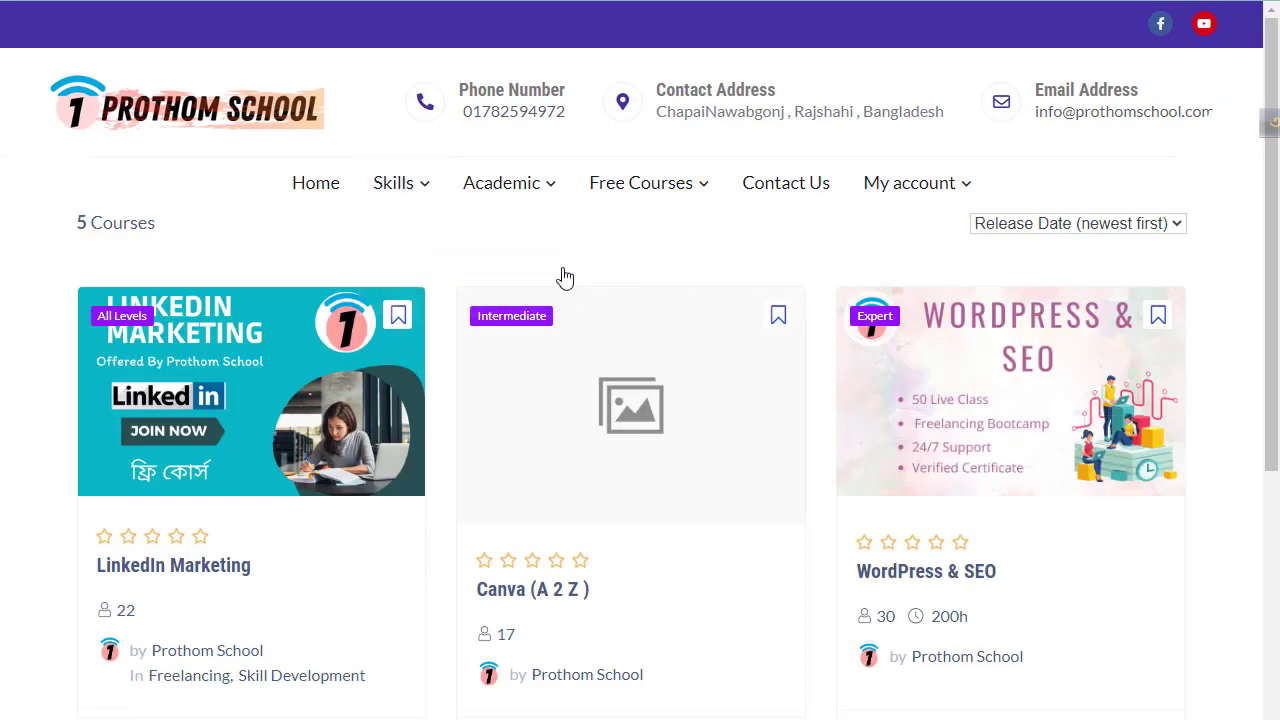
{"action": "scroll", "coordinate": [500, 394], "scroll_direction": "down", "scroll_amount": 1}
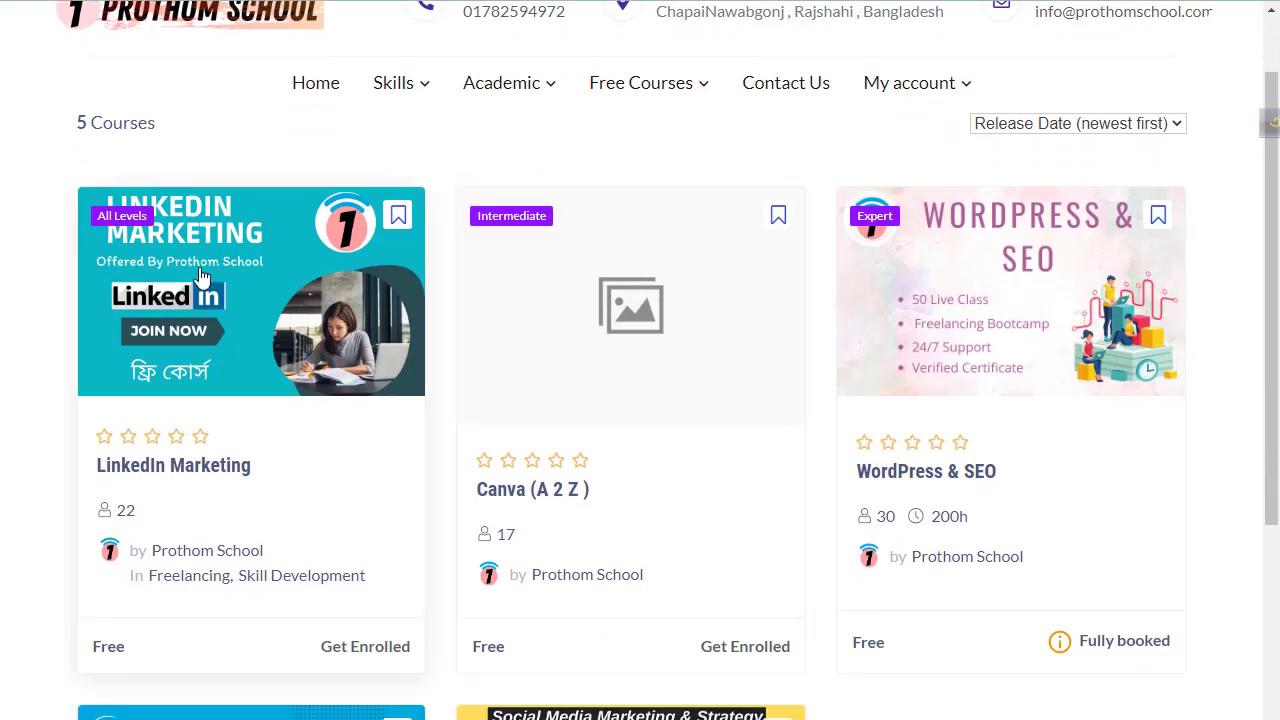
{"action": "scroll", "coordinate": [1166, 449], "scroll_direction": "down", "scroll_amount": 3}
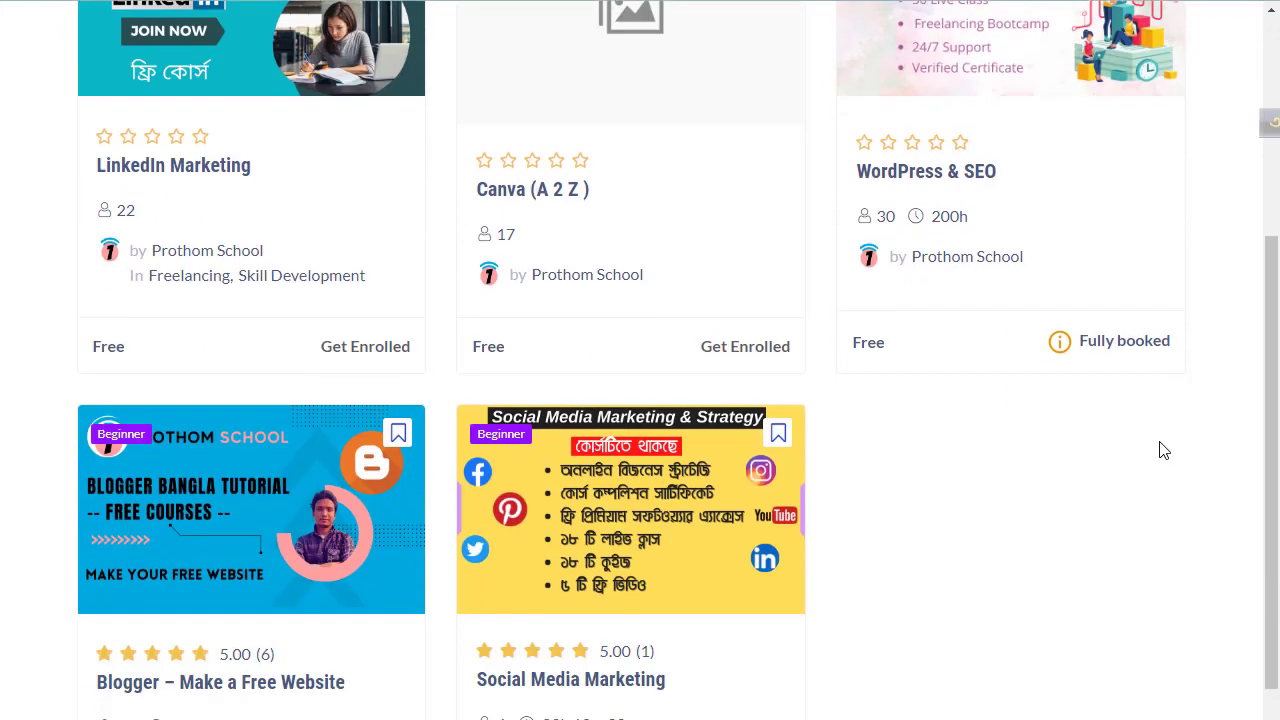
{"action": "scroll", "coordinate": [1164, 450], "scroll_direction": "up", "scroll_amount": 4}
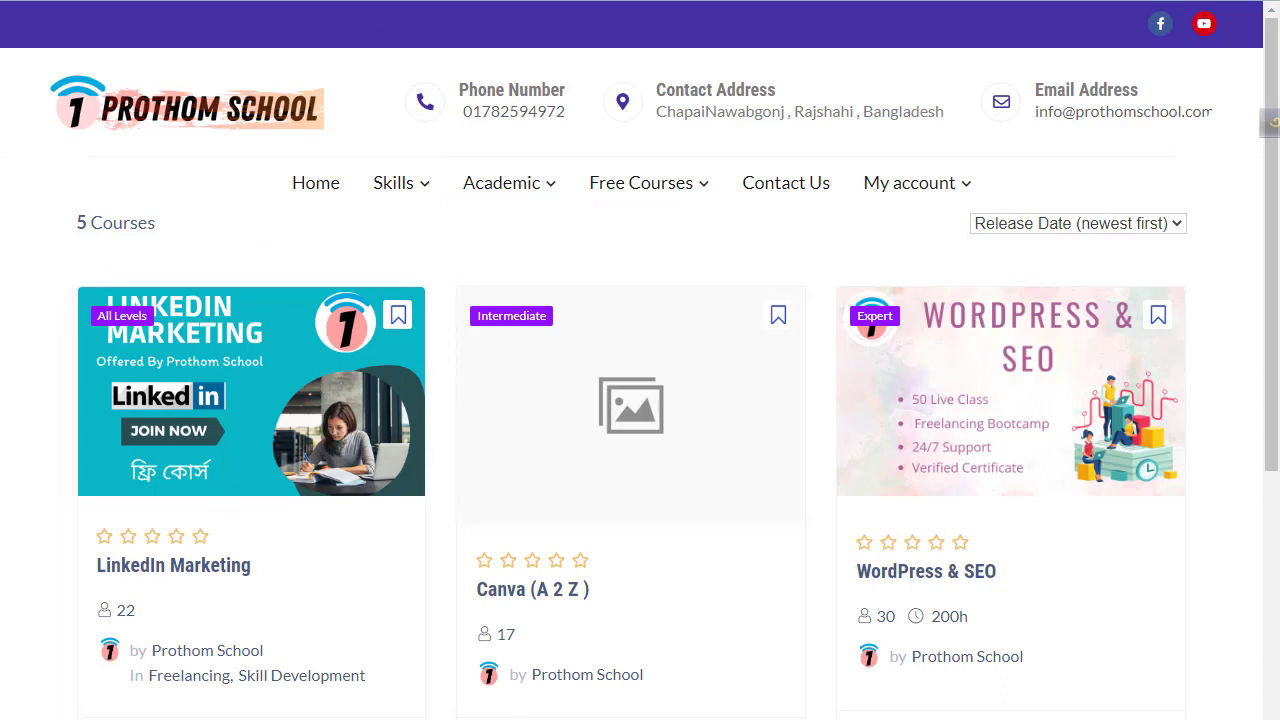
- Switch to the text notes and look over the prepared pin content down to the title line
{"action": "key", "text": "ctrl+t"}
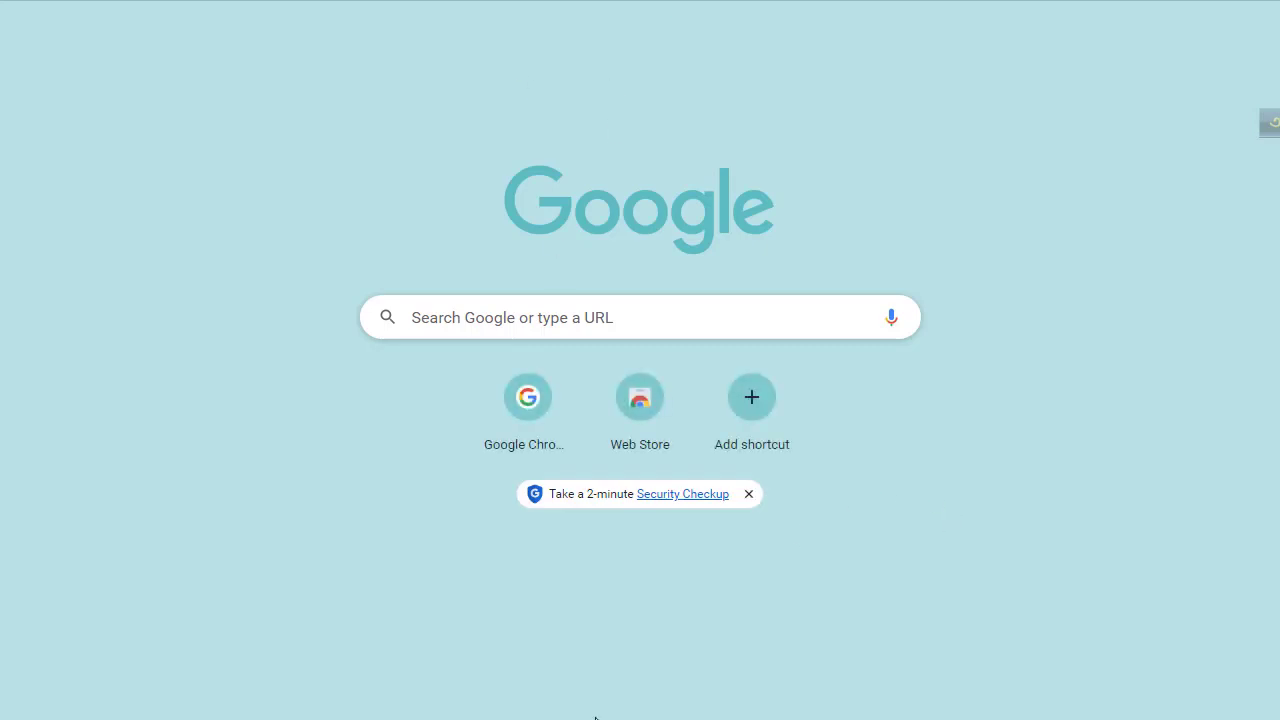
{"action": "key", "text": "alt+Tab"}
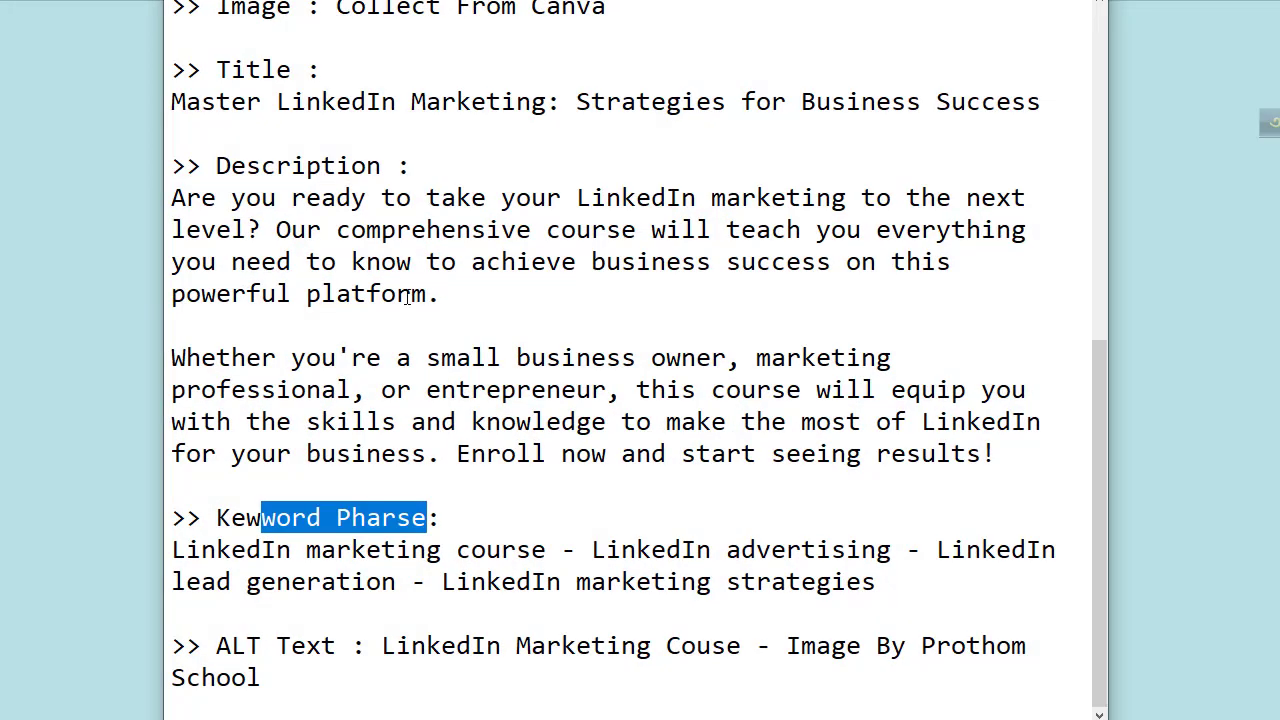
{"action": "scroll", "coordinate": [391, 286], "scroll_direction": "up", "scroll_amount": 5}
{"action": "key", "text": "ctrl+plus"}
{"action": "left_click_drag", "start_coordinate": [246, 166], "coordinate": [1072, 170]}
{"action": "scroll", "coordinate": [729, 203], "scroll_direction": "down", "scroll_amount": 7}
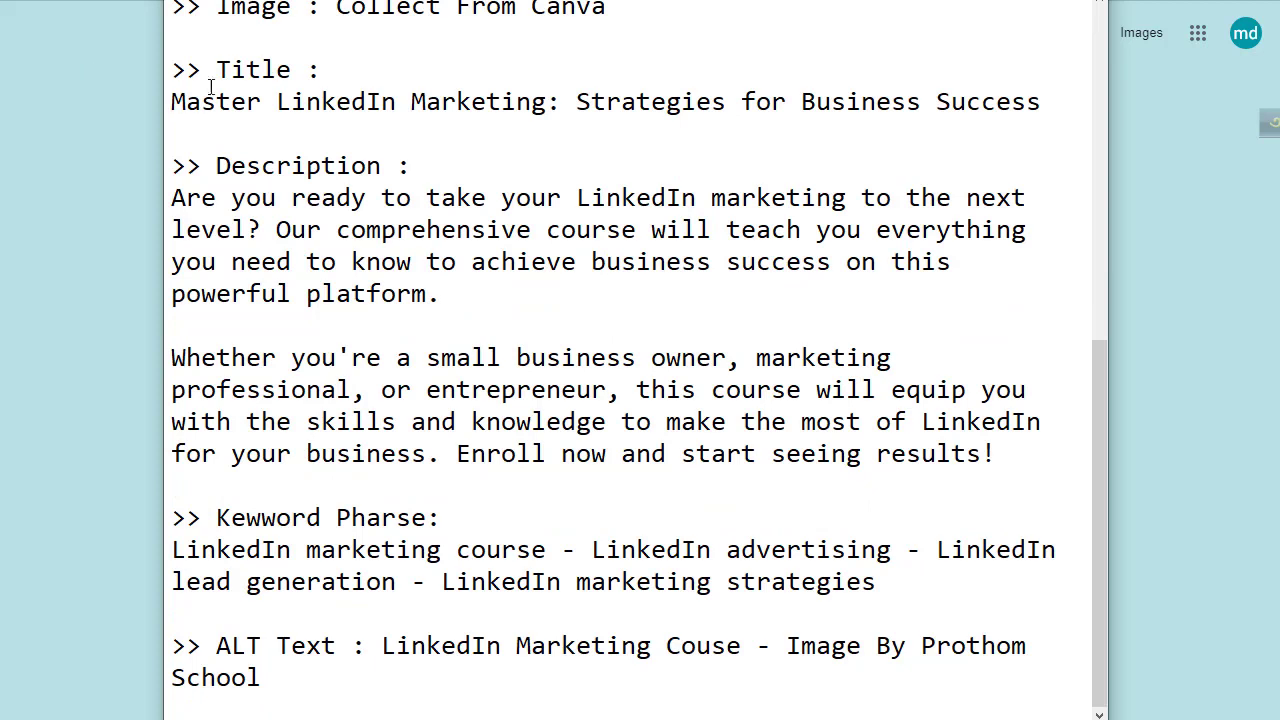
{"action": "left_click_drag", "start_coordinate": [173, 96], "coordinate": [860, 102]}
{"action": "left_click", "coordinate": [1000, 0]}
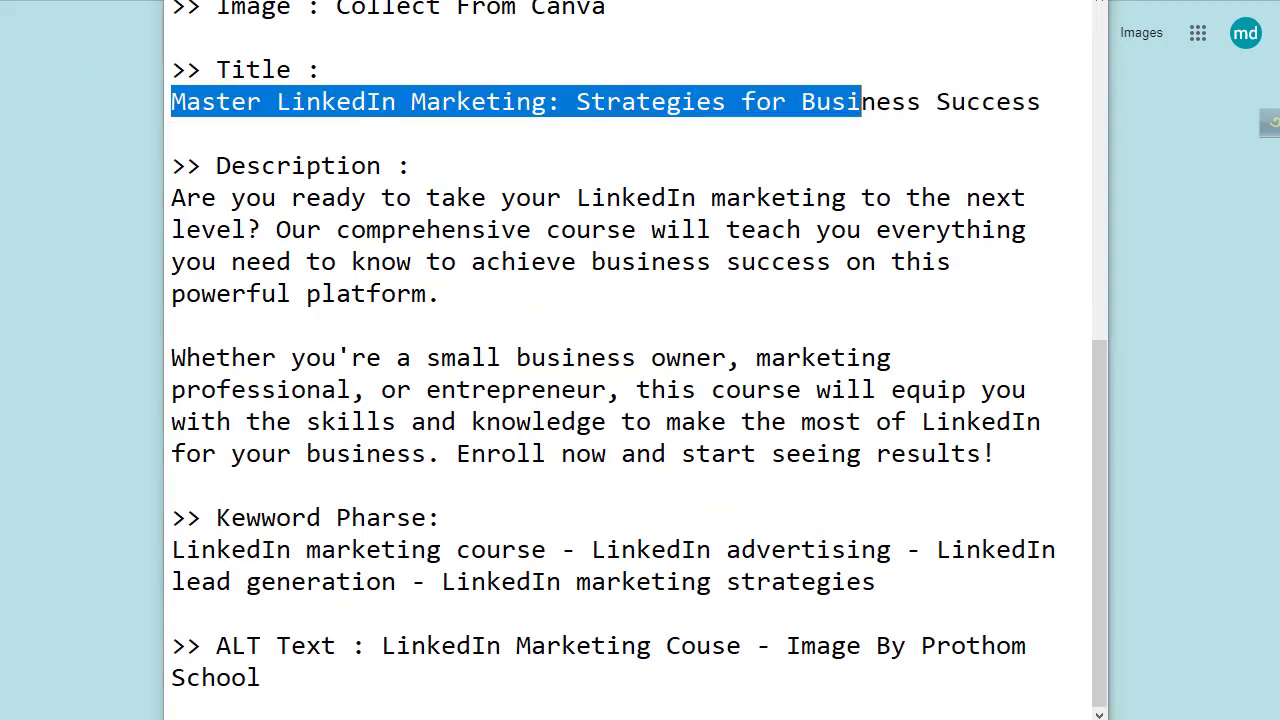
{"action": "left_click", "coordinate": [640, 0]}
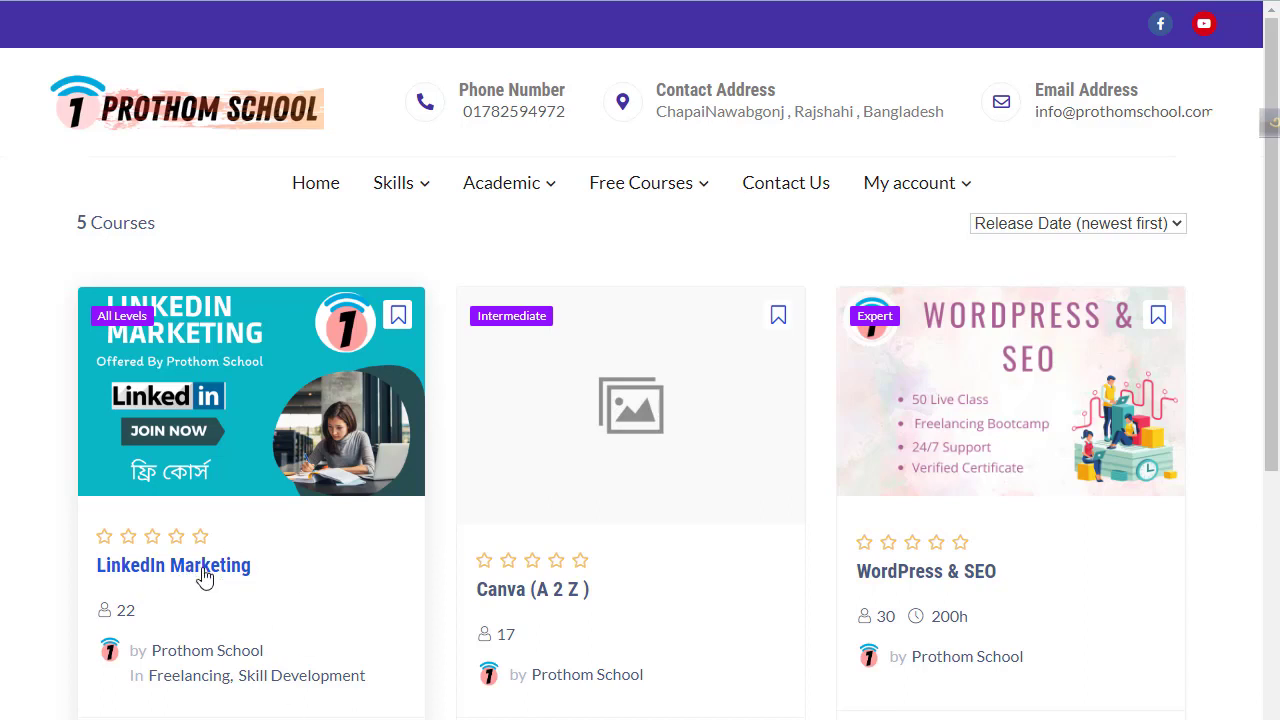
- Return to the notes and examine the title "Master LinkedIn Marketing: Strategies for Business Success" together with the Description heading
{"action": "key", "text": "alt+Tab"}
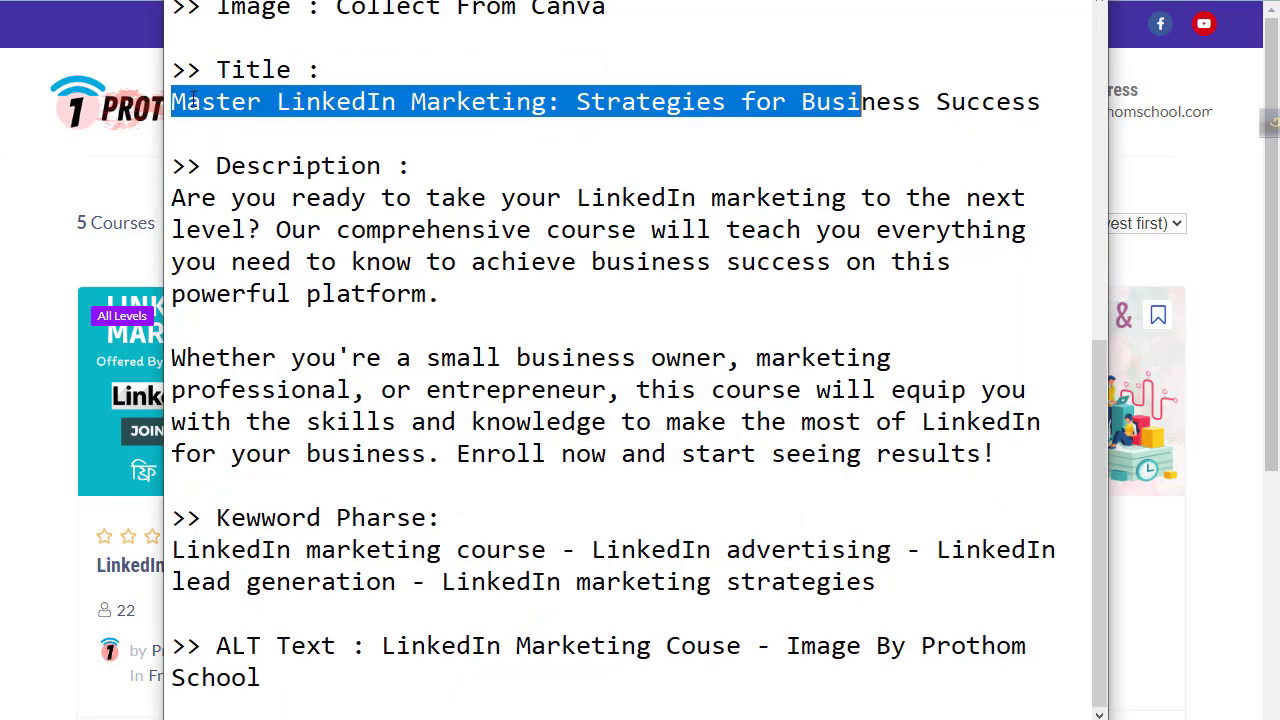
{"action": "left_click_drag", "start_coordinate": [174, 101], "coordinate": [1057, 88]}
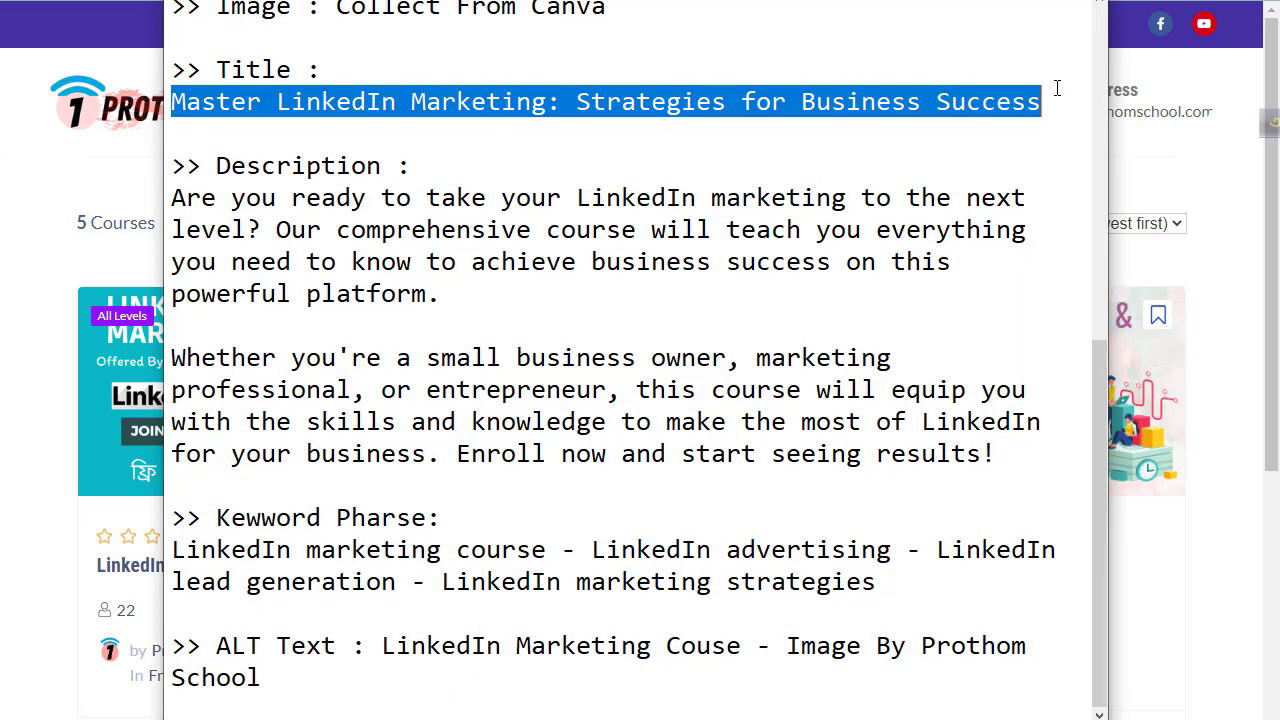
{"action": "left_click_drag", "start_coordinate": [278, 101], "coordinate": [1048, 102]}
{"action": "left_click", "coordinate": [634, 104]}
{"action": "left_click", "coordinate": [830, 102]}
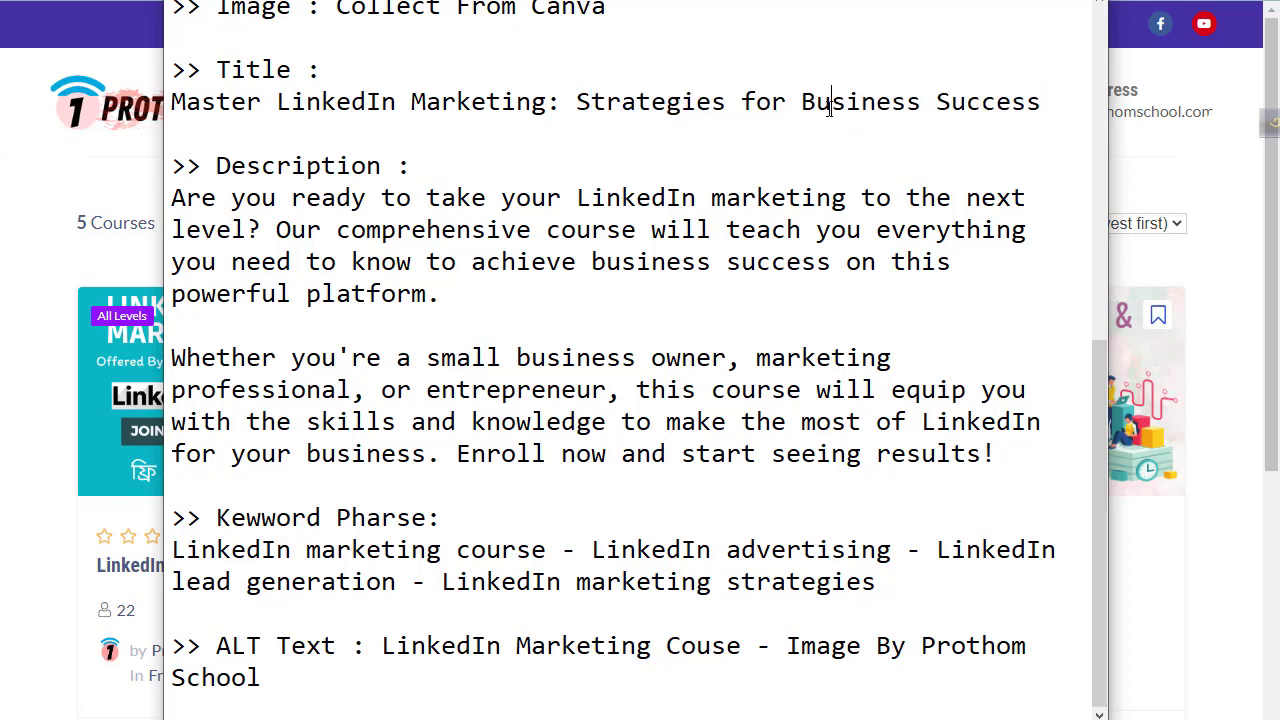
{"action": "left_click_drag", "start_coordinate": [577, 102], "coordinate": [1050, 112]}
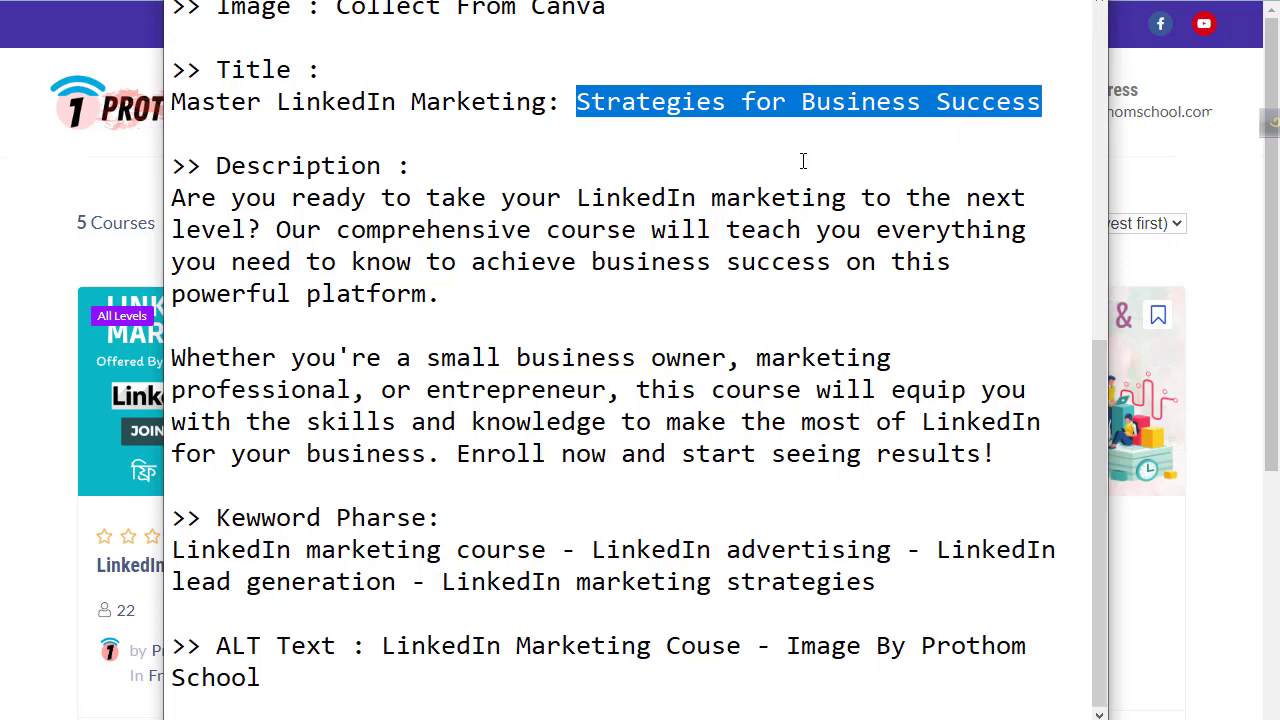
{"action": "left_click_drag", "start_coordinate": [217, 166], "coordinate": [352, 166]}
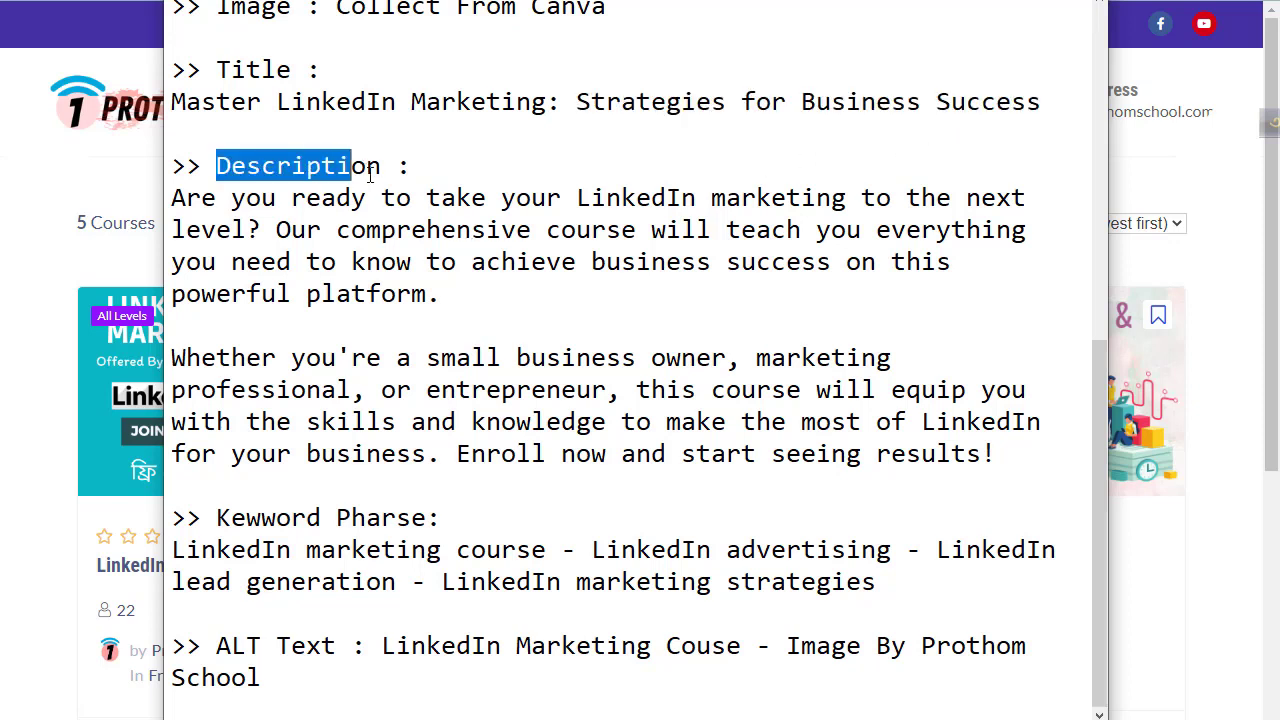
{"action": "left_click_drag", "start_coordinate": [291, 101], "coordinate": [592, 101]}
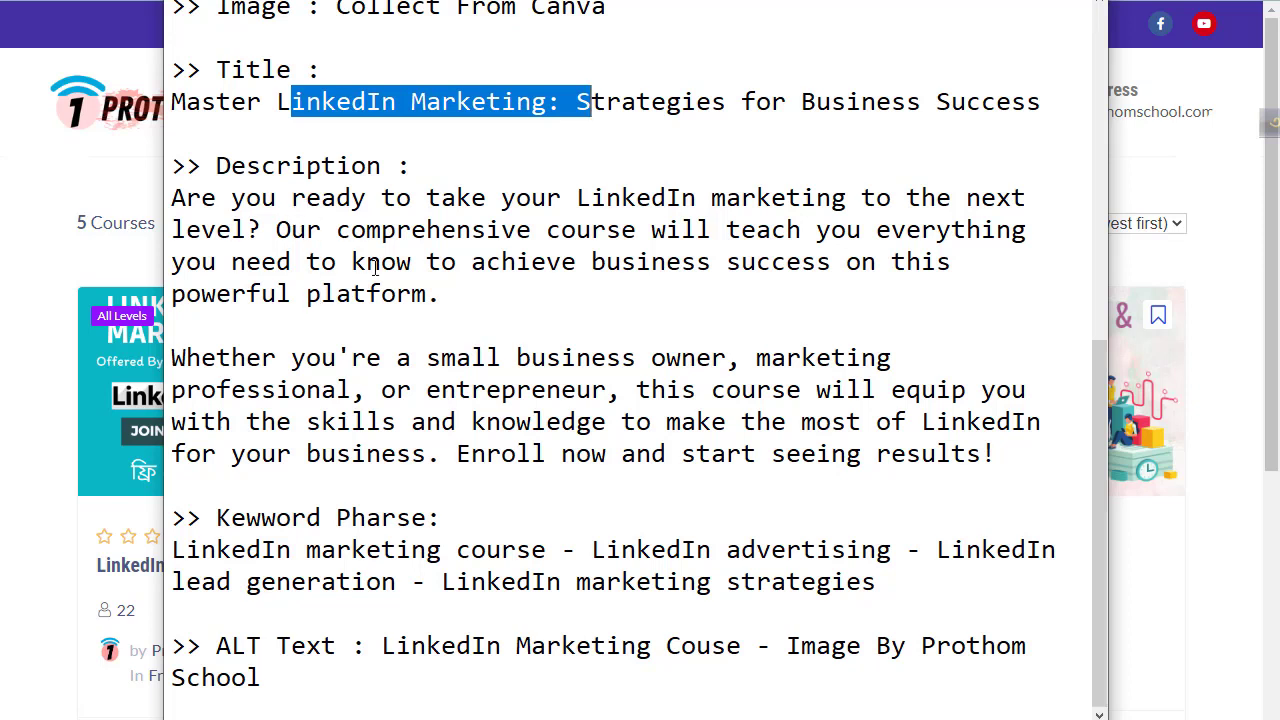
- Examine the keyword phrase section of the notes, highlighting "LinkedIn marketing course"
{"action": "left_click_drag", "start_coordinate": [216, 517], "coordinate": [440, 518]}
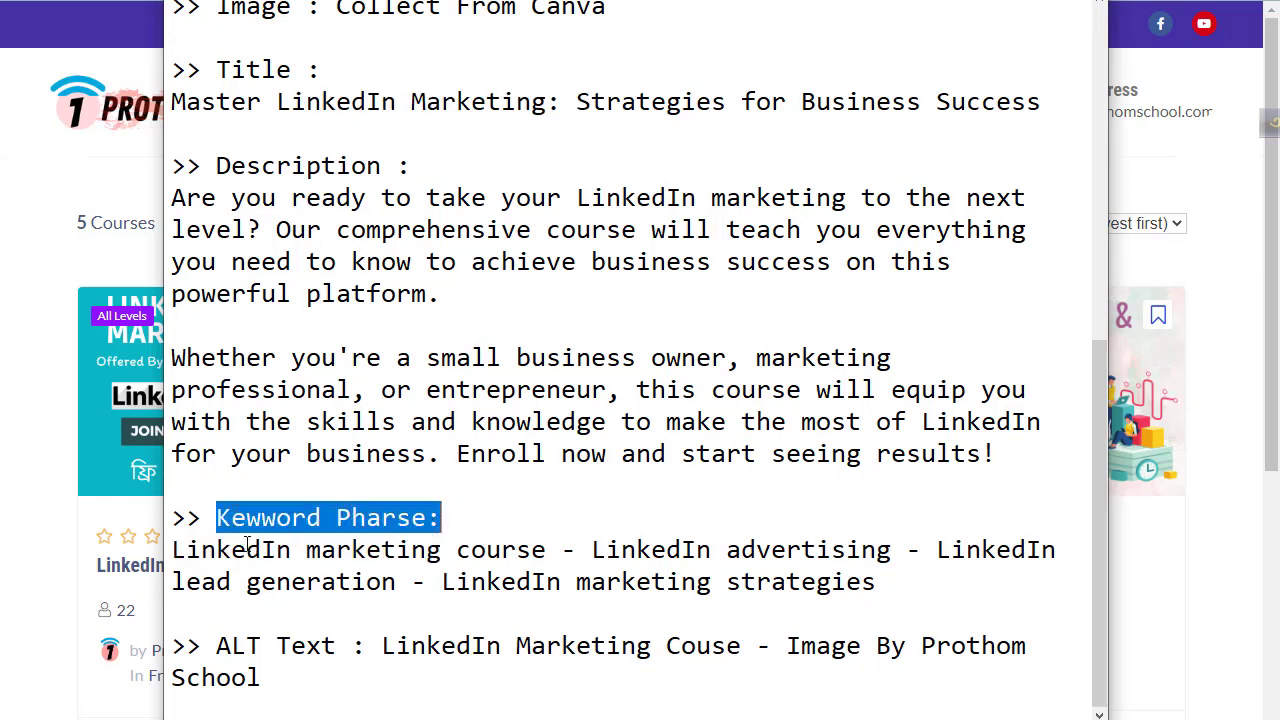
{"action": "left_click", "coordinate": [176, 553]}
{"action": "left_click_drag", "start_coordinate": [176, 553], "coordinate": [572, 547]}
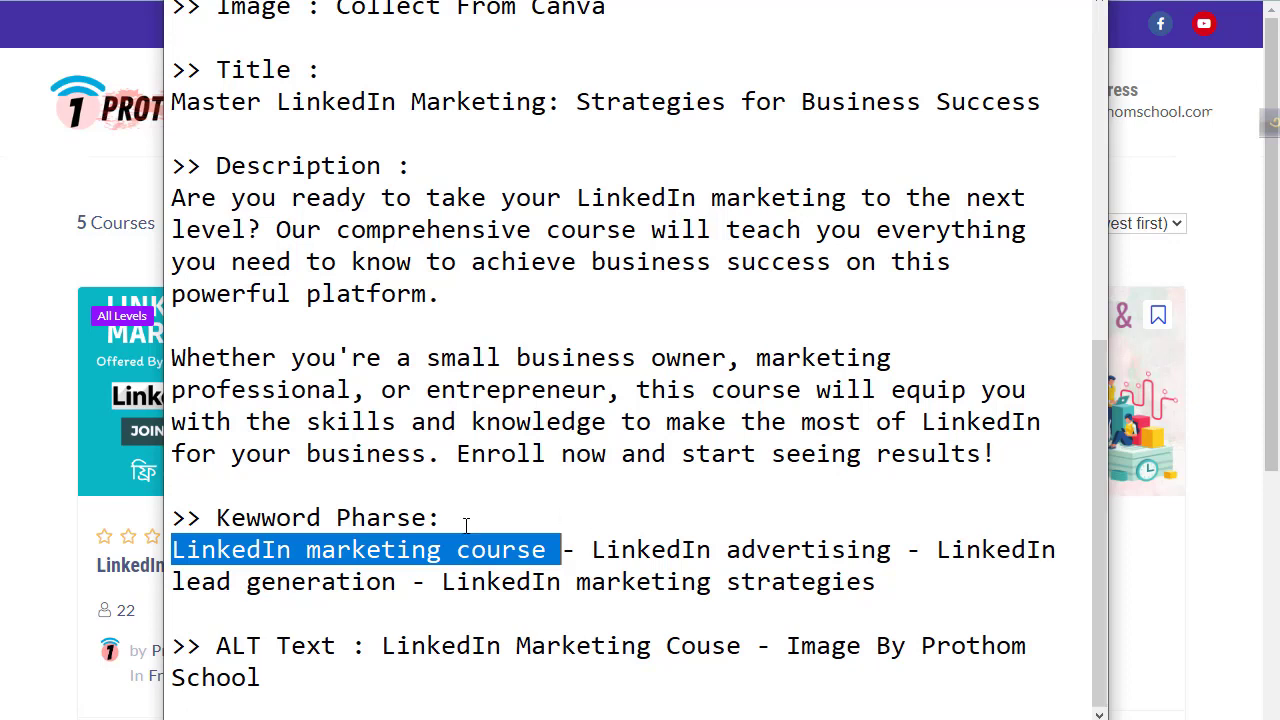
- Examine the ALT text wording in the notes, including the Prothom School credit, and return to the course page
{"action": "left_click_drag", "start_coordinate": [216, 645], "coordinate": [412, 670]}
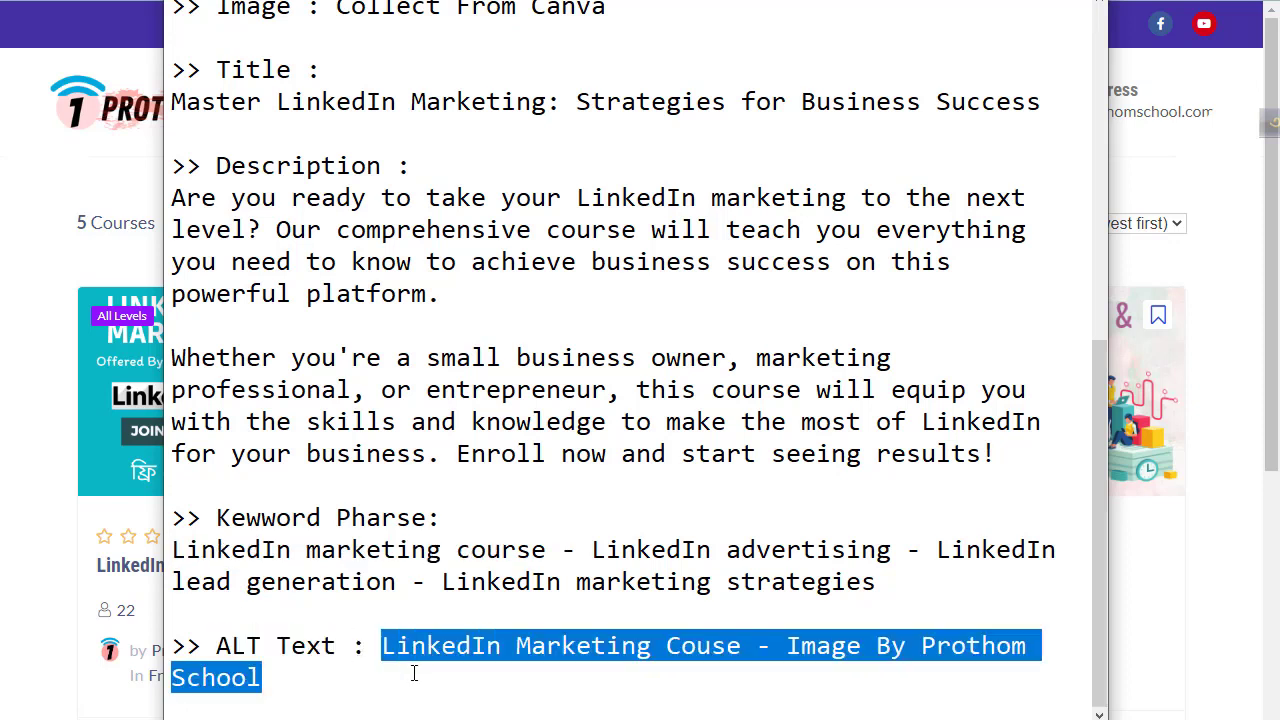
{"action": "left_click", "coordinate": [232, 646]}
{"action": "left_click_drag", "start_coordinate": [232, 646], "coordinate": [741, 650]}
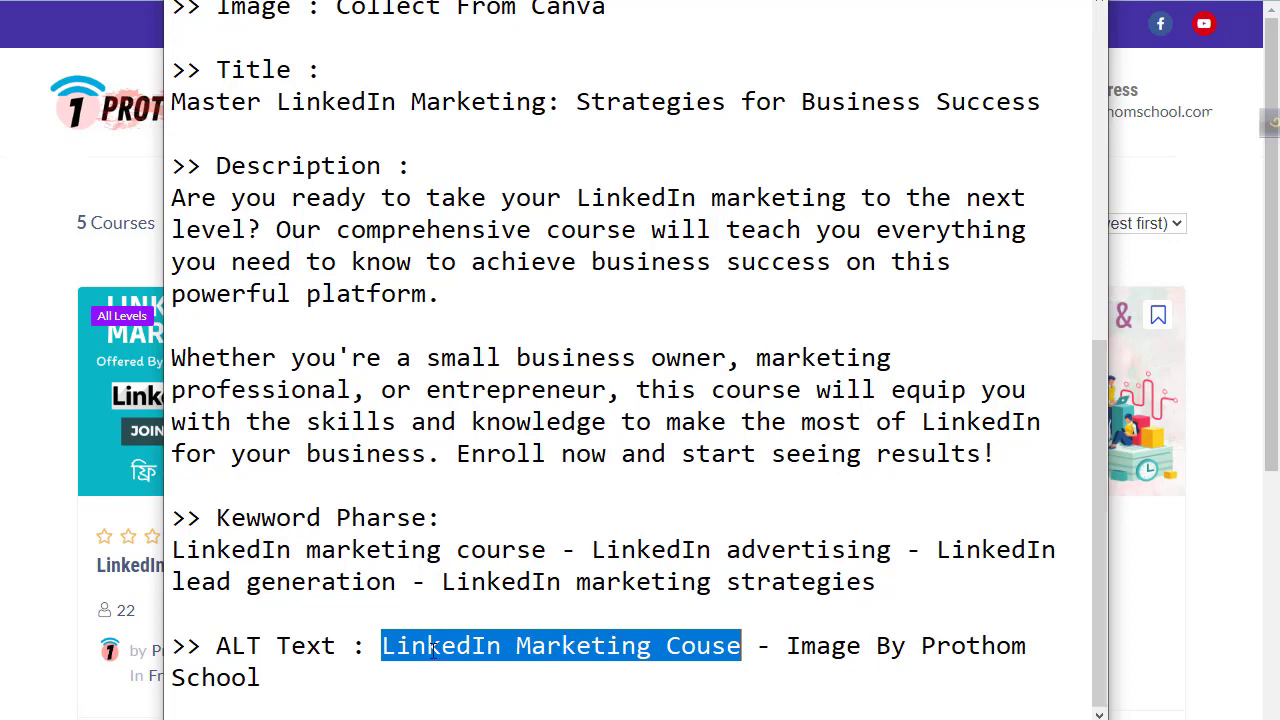
{"action": "left_click_drag", "start_coordinate": [432, 648], "coordinate": [652, 648]}
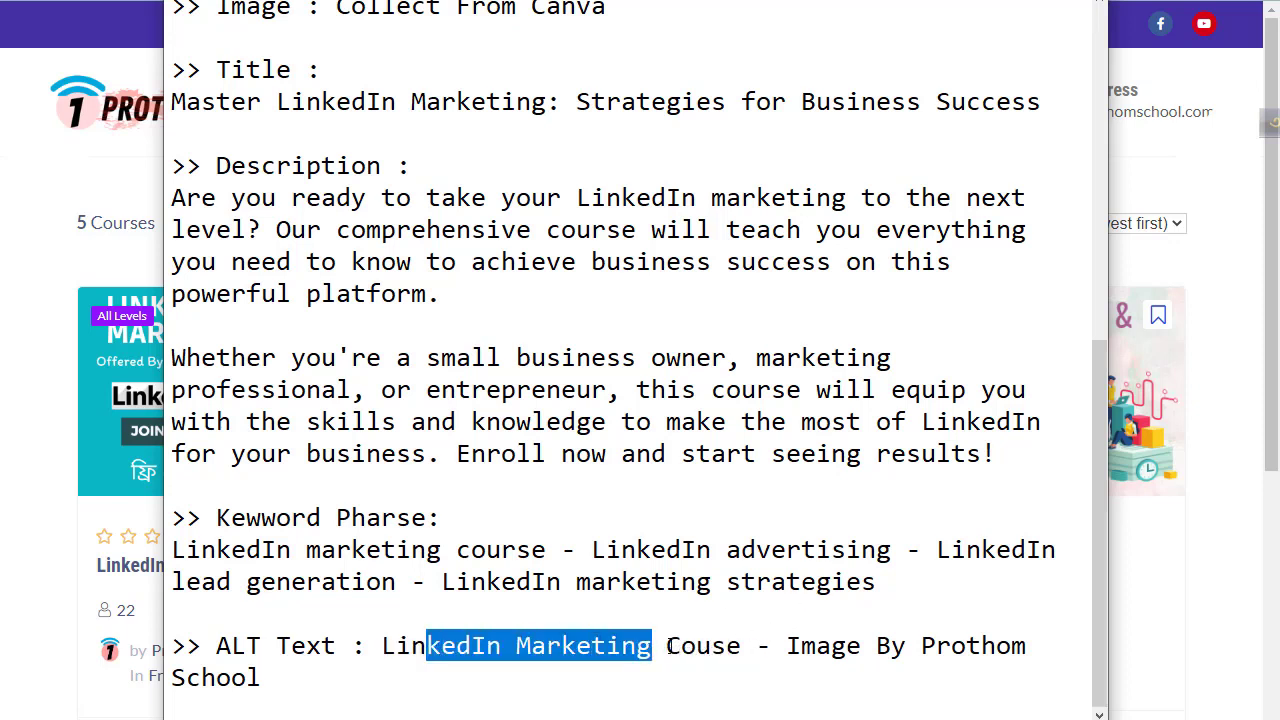
{"action": "left_click_drag", "start_coordinate": [382, 648], "coordinate": [1042, 677]}
{"action": "left_click", "coordinate": [748, 652]}
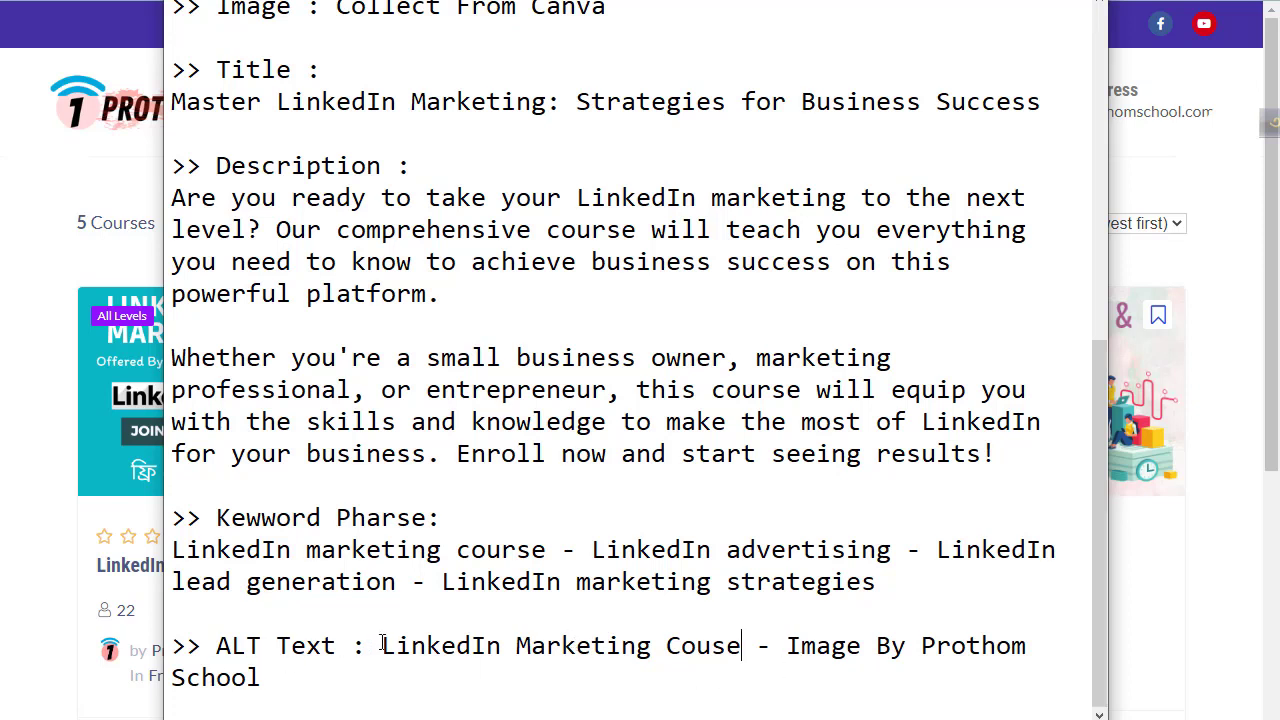
{"action": "left_click_drag", "start_coordinate": [382, 645], "coordinate": [946, 677]}
{"action": "double_click", "coordinate": [778, 645]}
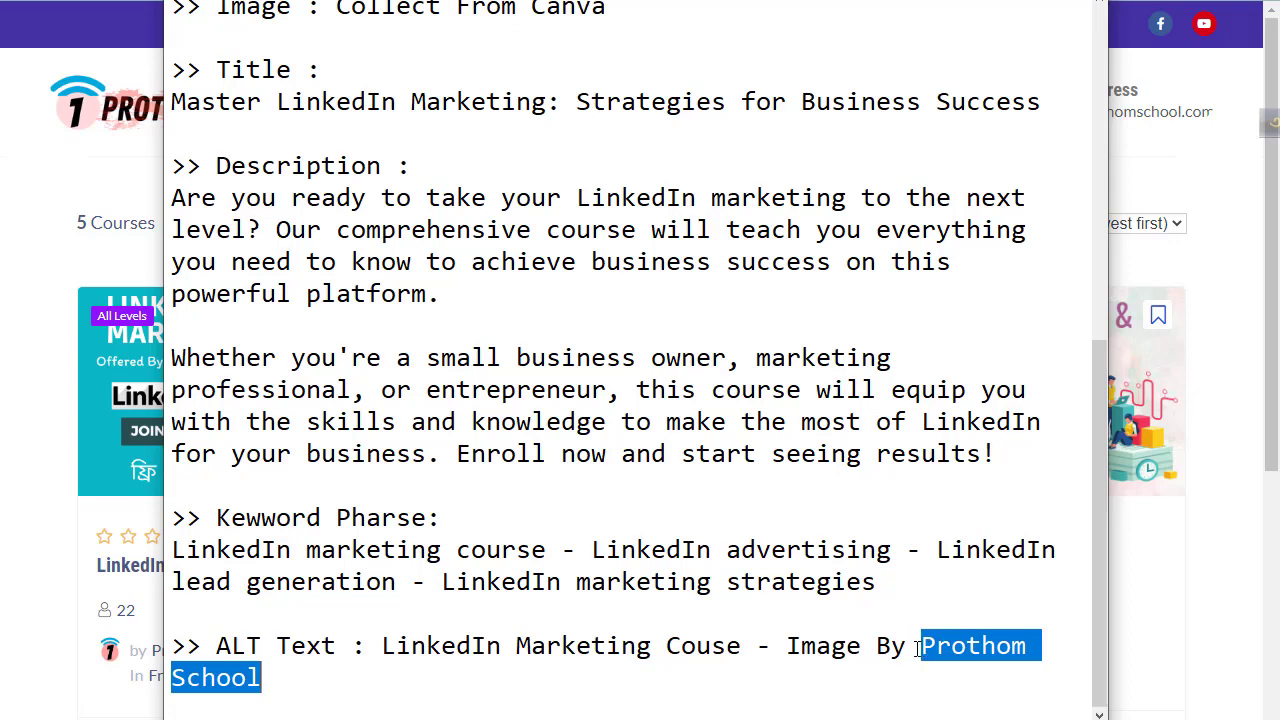
{"action": "left_click", "coordinate": [480, 671]}
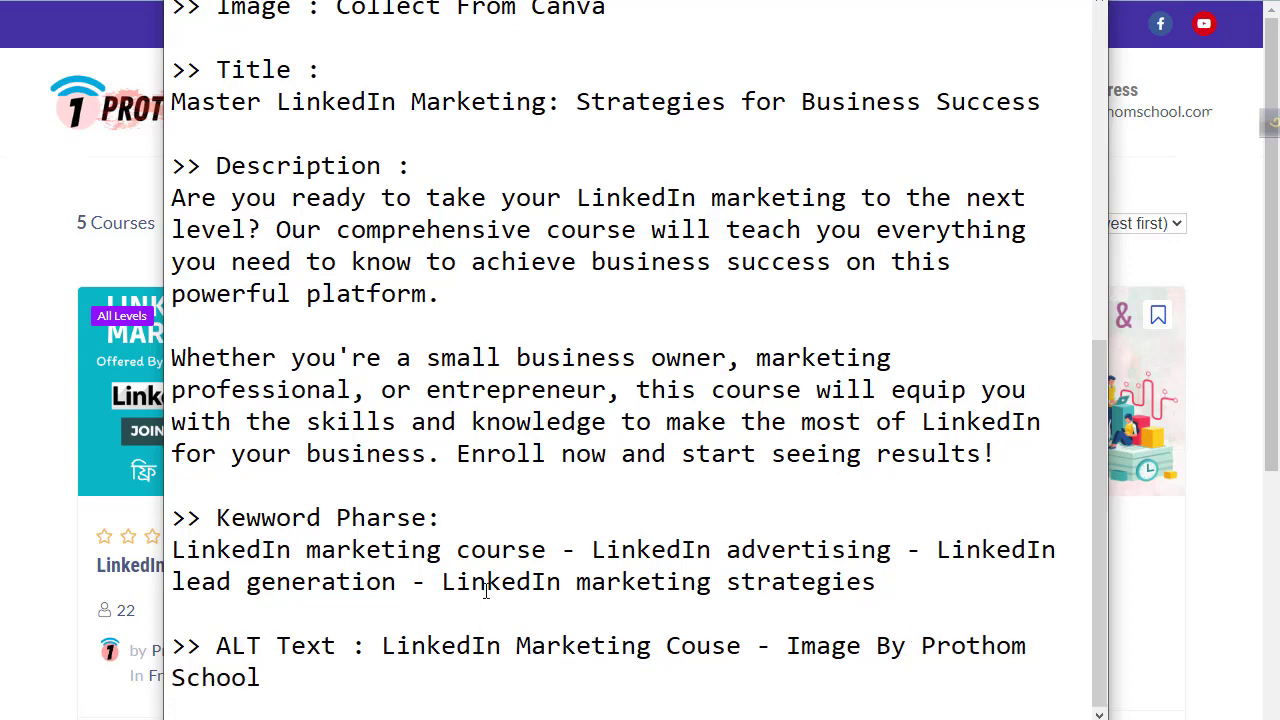
{"action": "scroll", "coordinate": [481, 560], "scroll_direction": "up", "scroll_amount": 1}
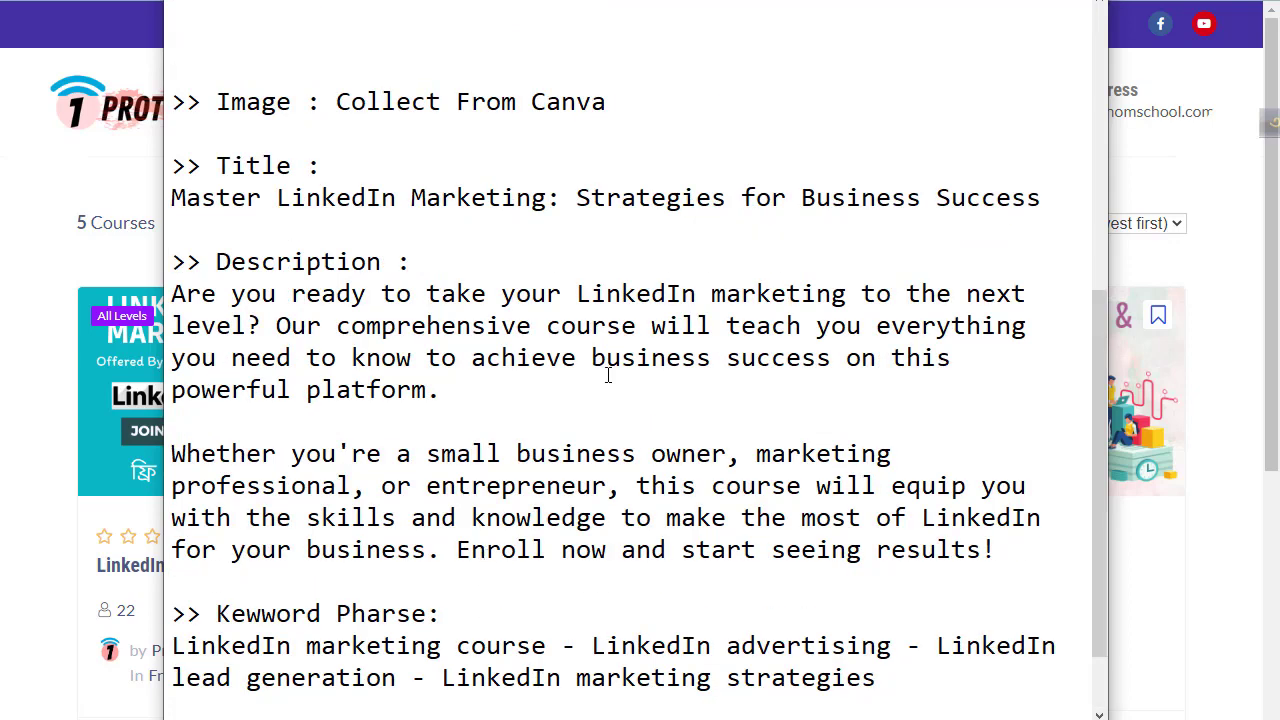
{"action": "left_click", "coordinate": [944, 1]}
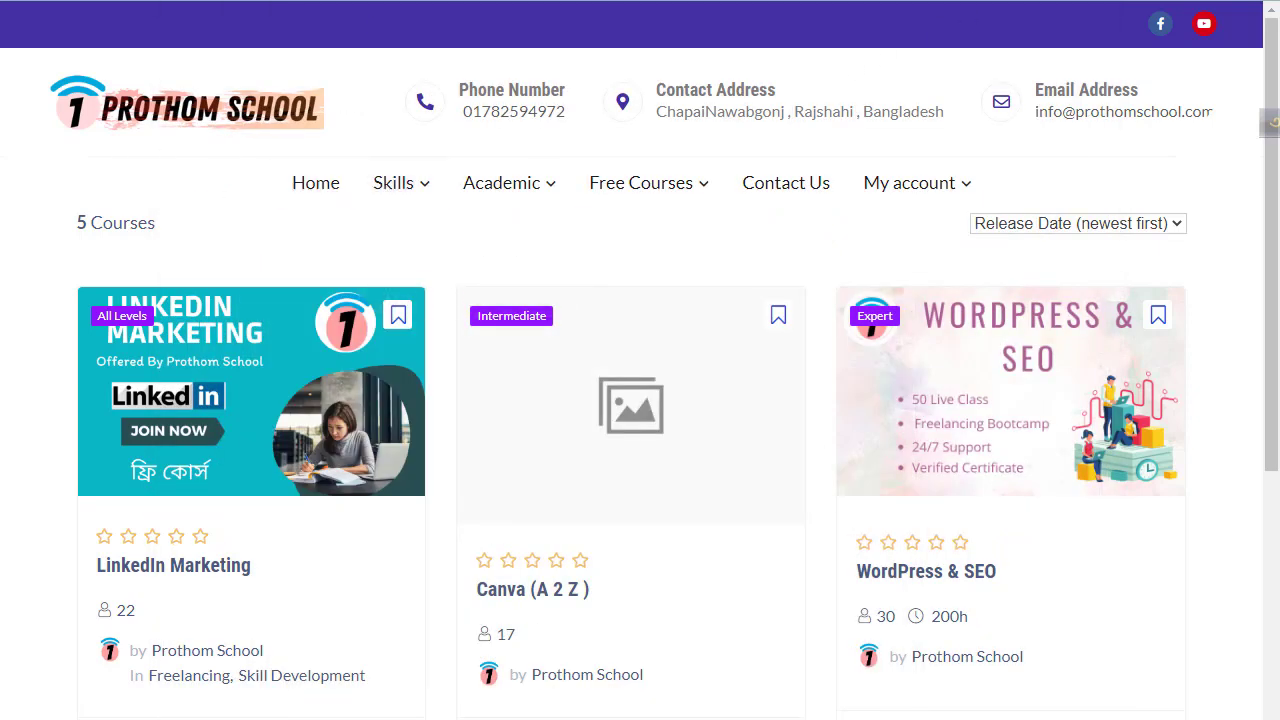
- Search Google for pinterest in a new browser tab and open the Pinterest website
{"action": "key", "text": "ctrl+t"}
{"action": "left_click", "coordinate": [388, 1]}
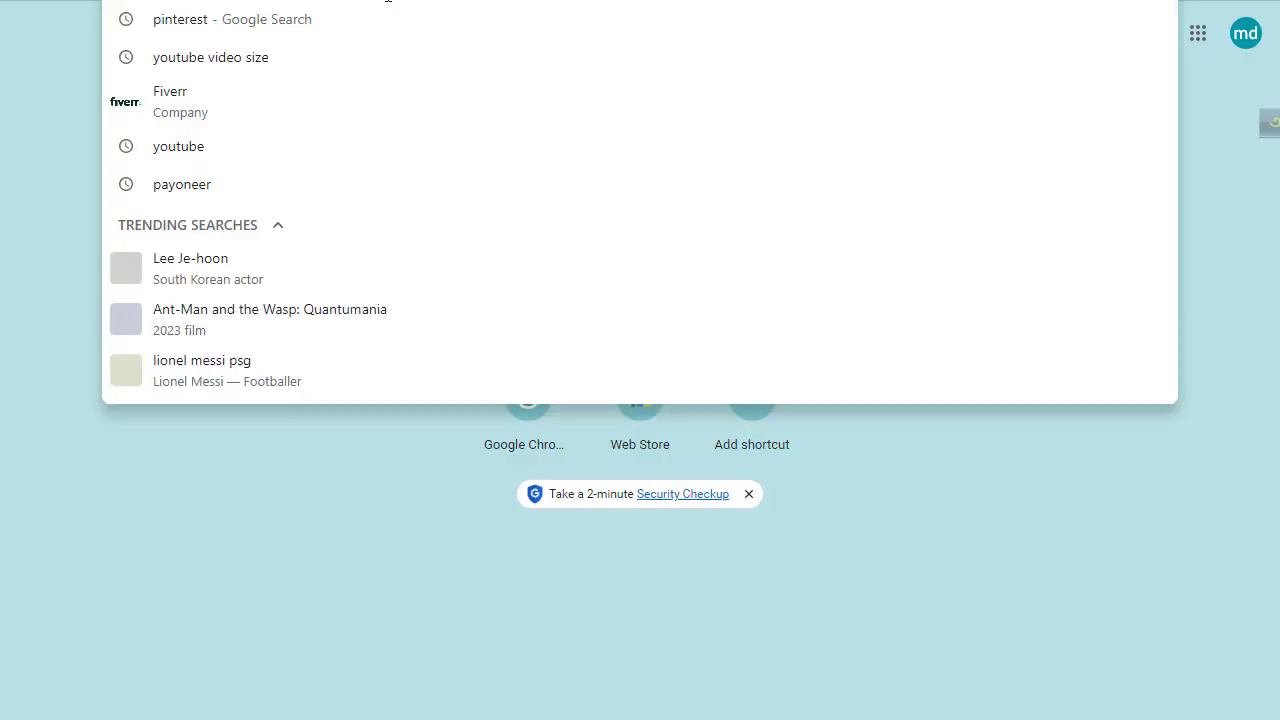
{"action": "left_click", "coordinate": [84, 54]}
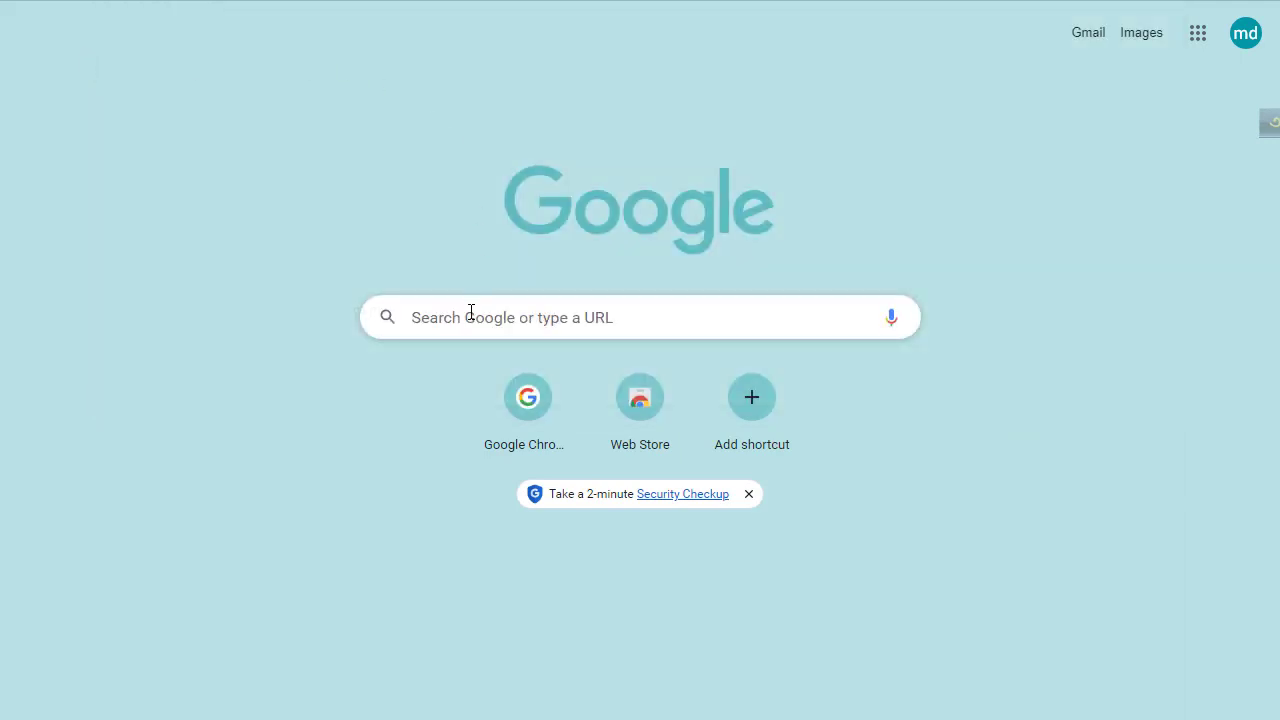
{"action": "left_click", "coordinate": [471, 310]}
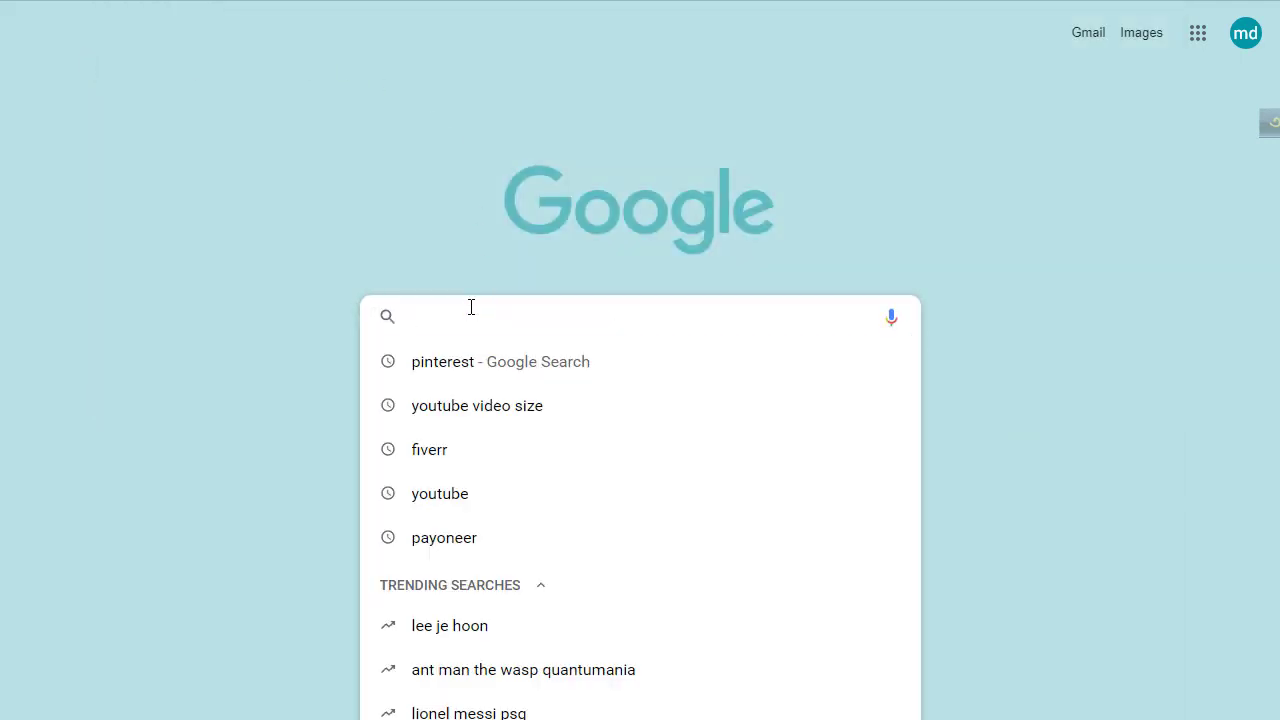
{"action": "left_click", "coordinate": [479, 367]}
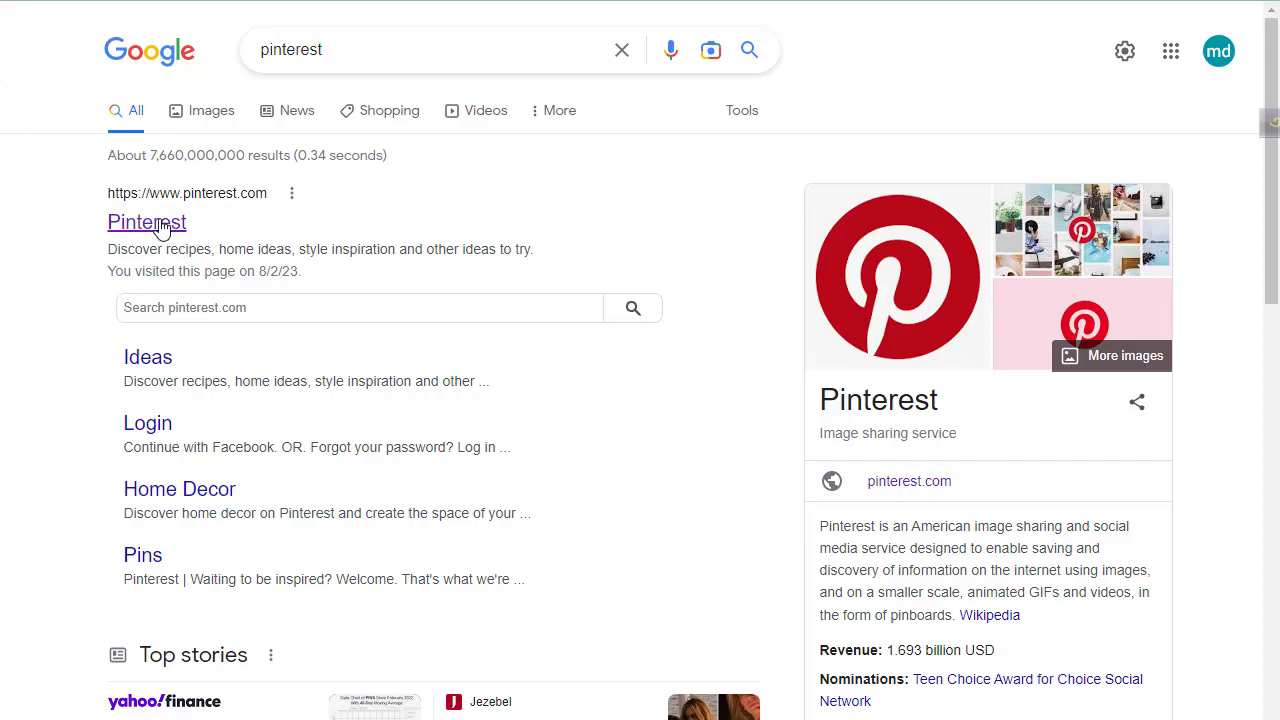
{"action": "left_click", "coordinate": [160, 228]}
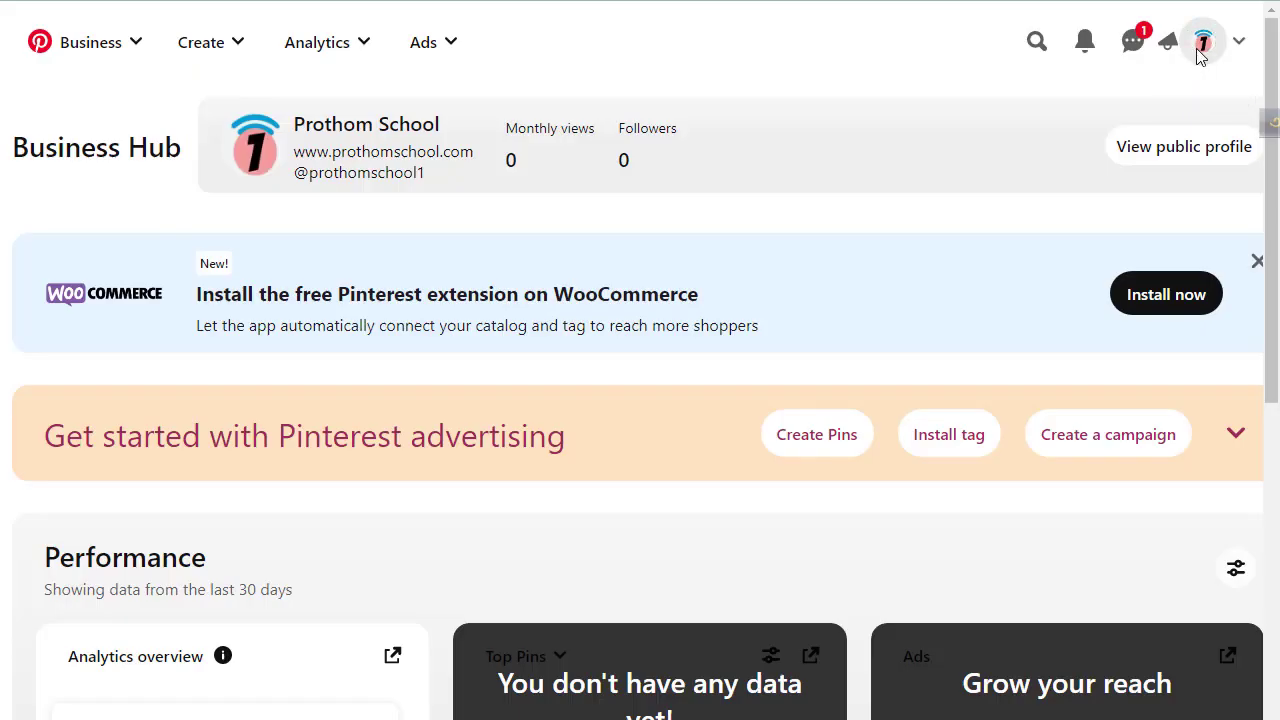
- Open the Prothom School business profile and view the saved section and the available creation options
{"action": "left_click", "coordinate": [1201, 43]}
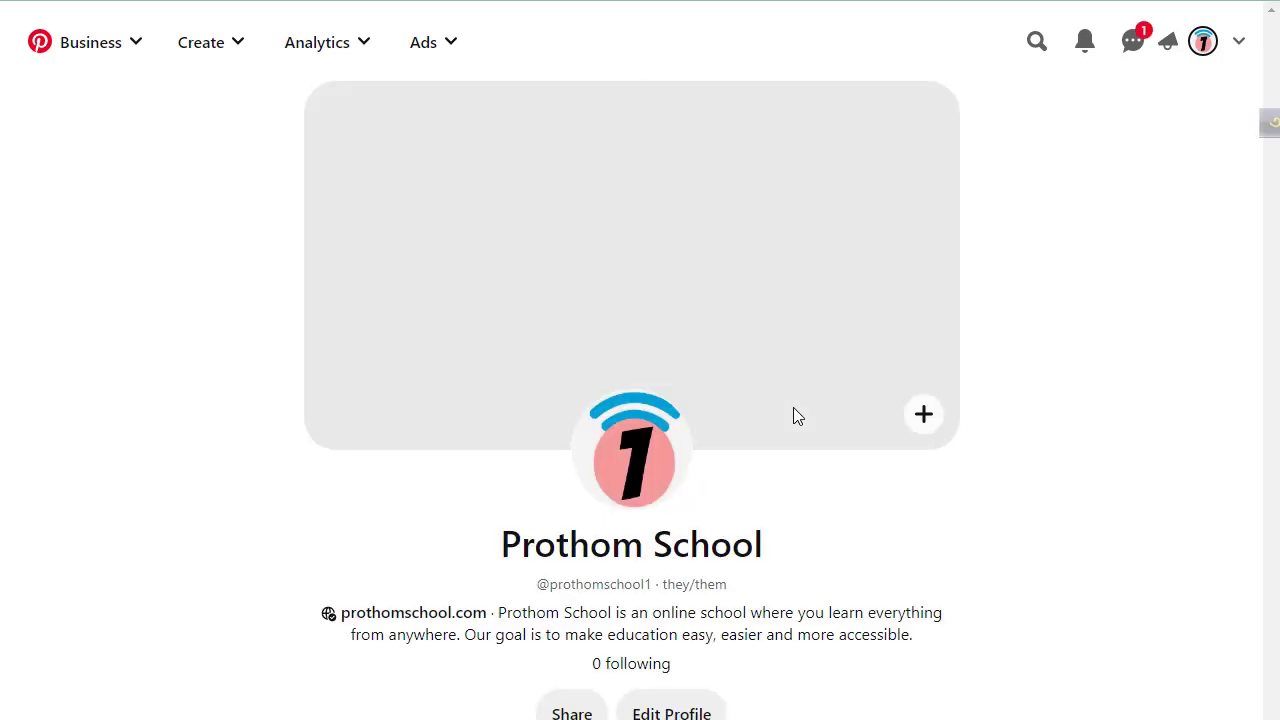
{"action": "scroll", "coordinate": [794, 410], "scroll_direction": "down", "scroll_amount": 2}
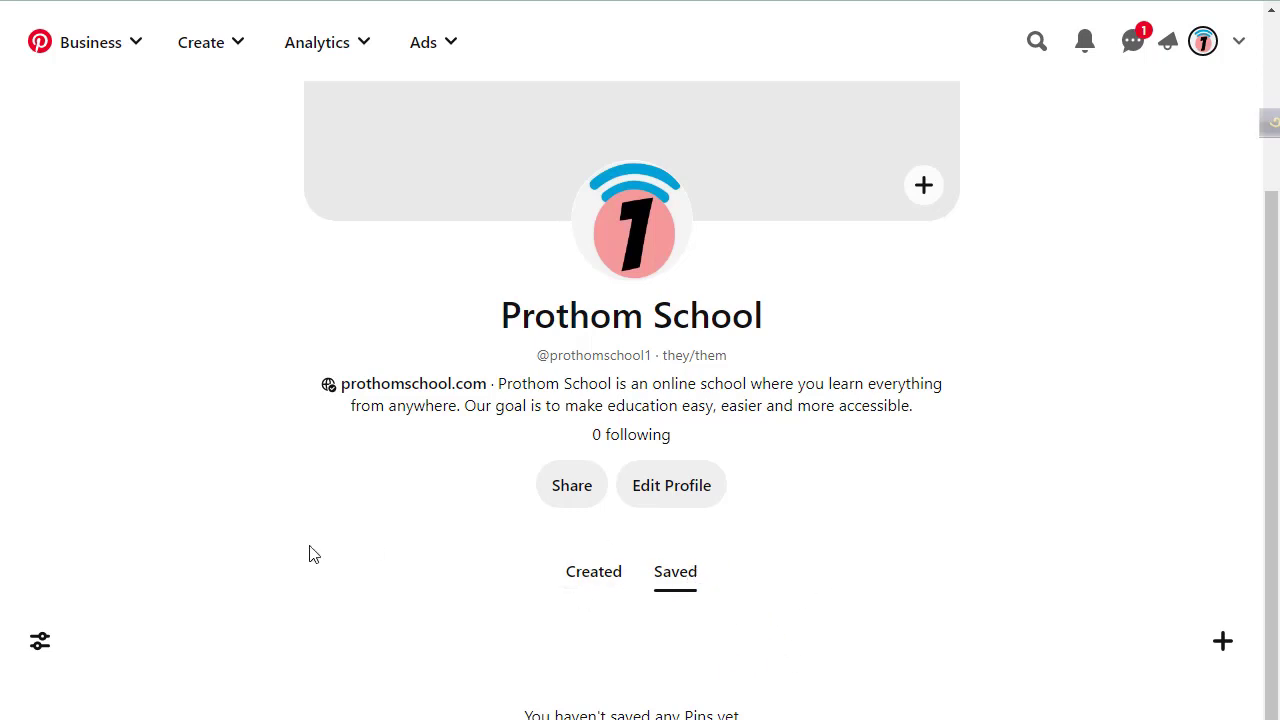
{"action": "left_click", "coordinate": [1212, 648]}
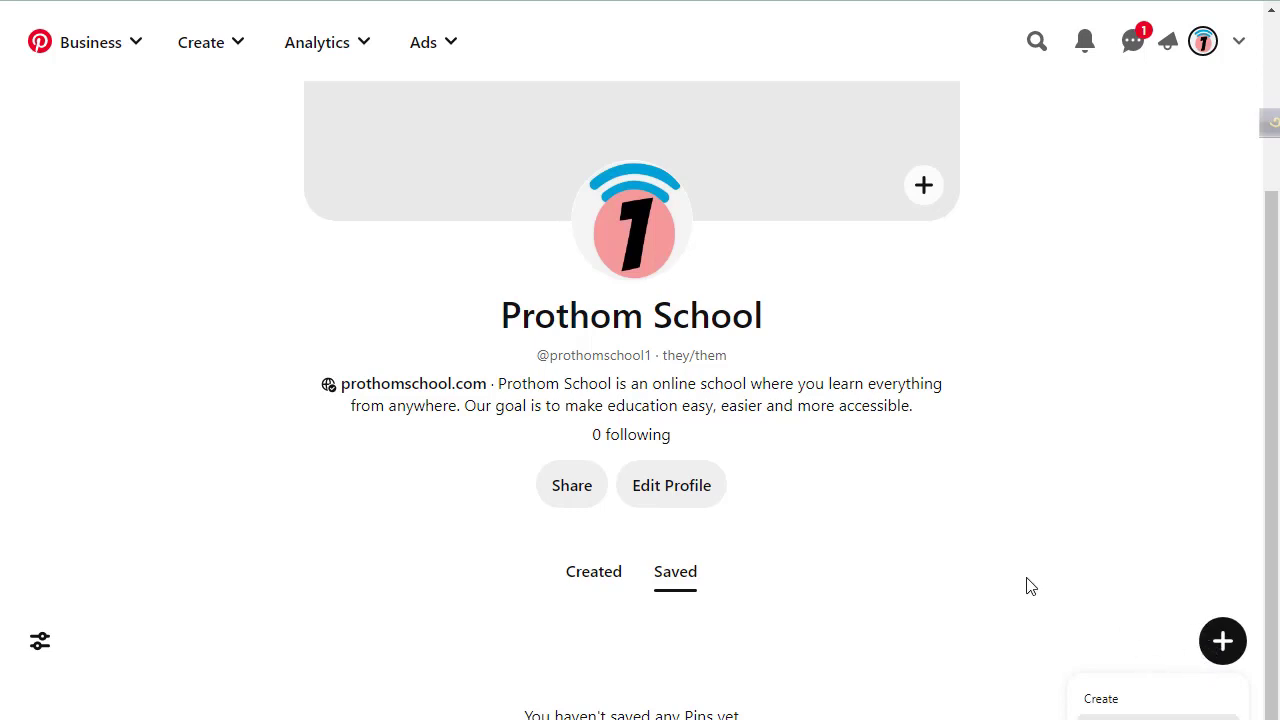
{"action": "scroll", "coordinate": [490, 230], "scroll_direction": "up", "scroll_amount": 3}
{"action": "left_click", "coordinate": [208, 45]}
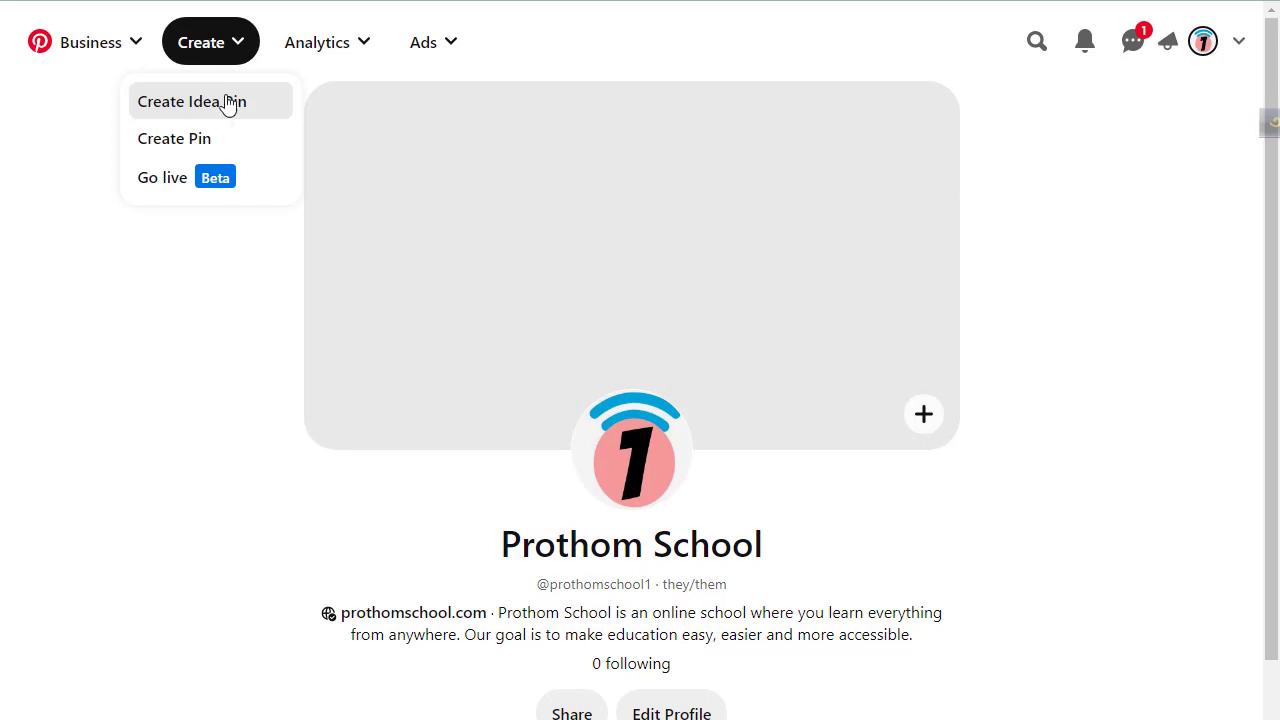
{"action": "scroll", "coordinate": [1054, 363], "scroll_direction": "down", "scroll_amount": 3}
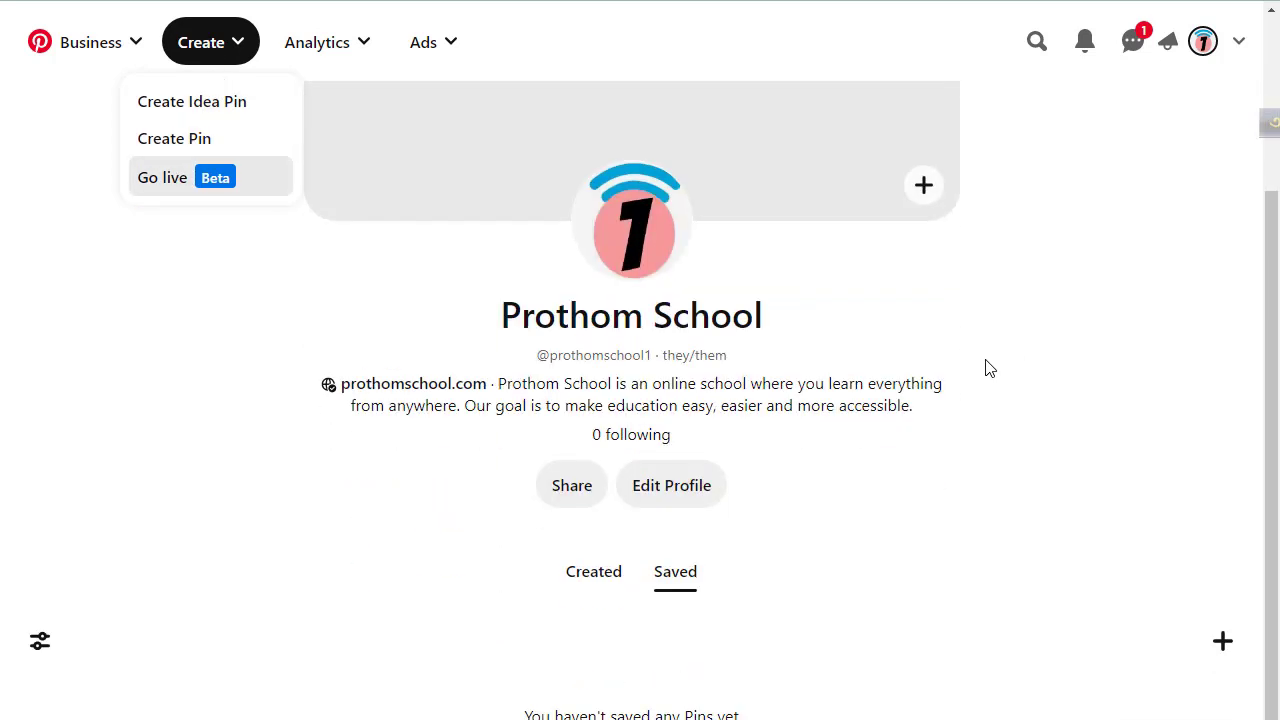
- Create a board named "Social Media Marketing" from the profile's saved section without making it secret
{"action": "key", "text": "ctrl+minus"}
{"action": "key", "text": "ctrl+minus"}
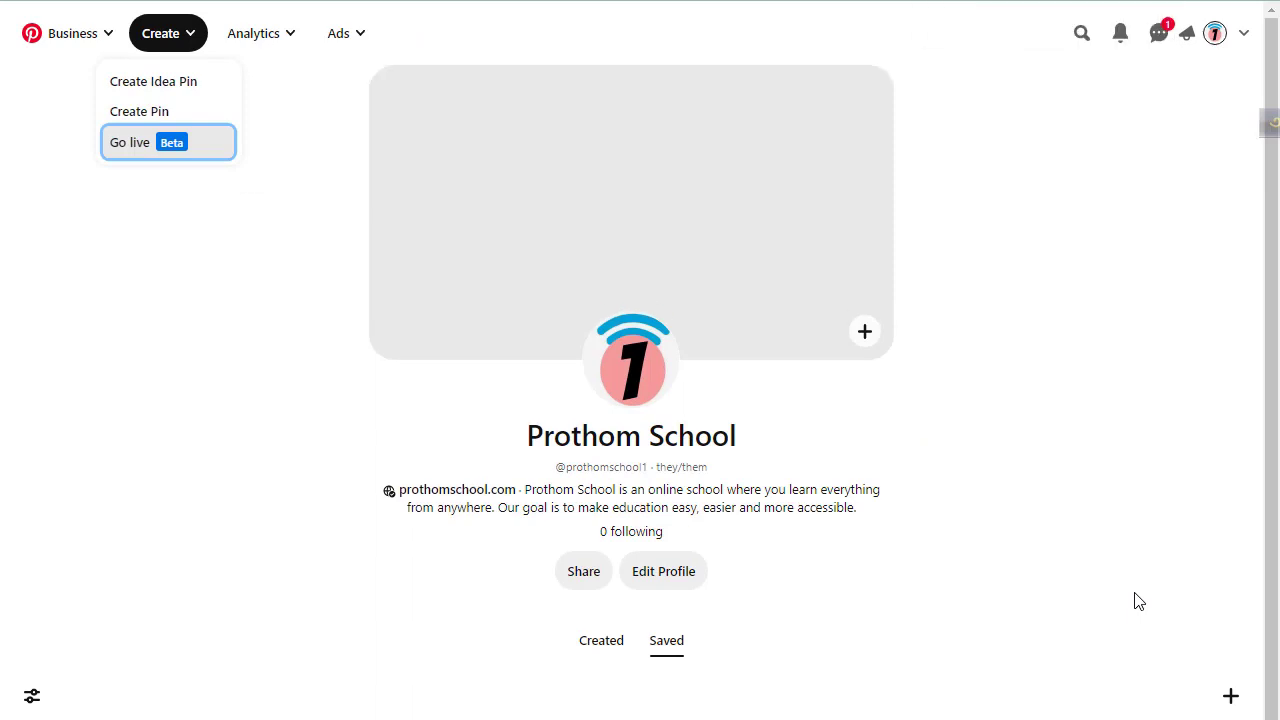
{"action": "left_click", "coordinate": [1230, 688]}
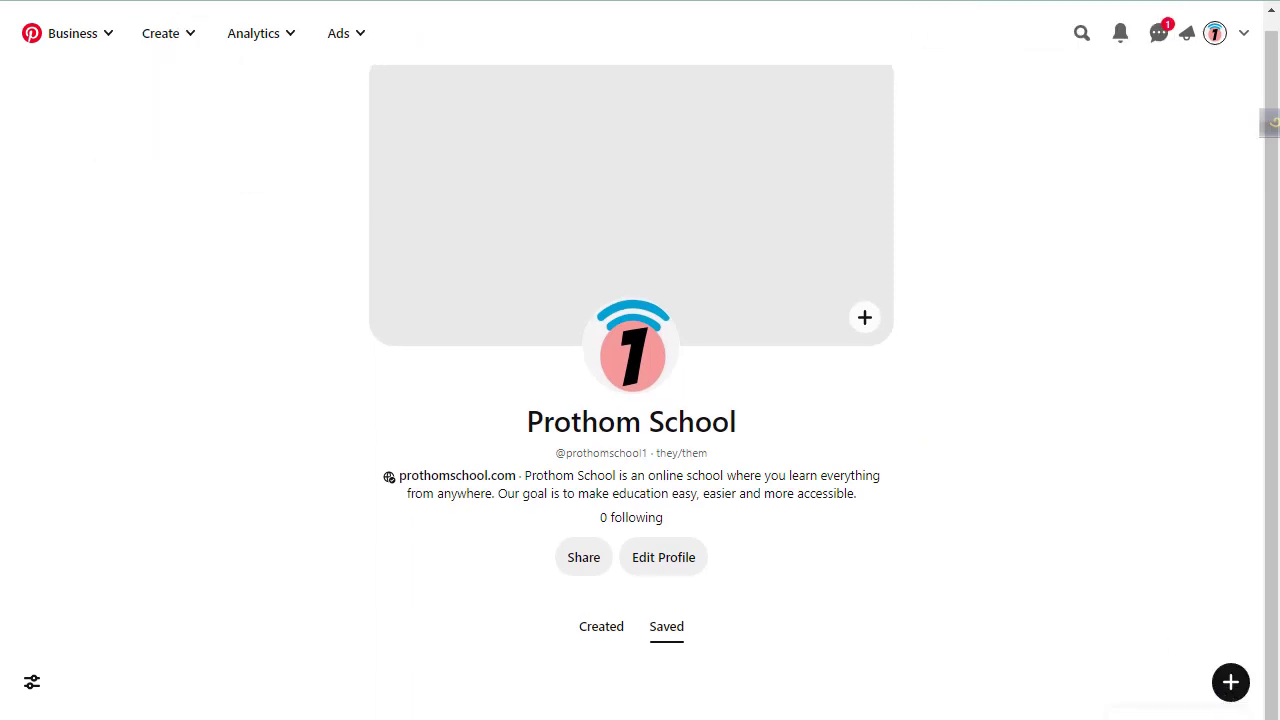
{"action": "left_click", "coordinate": [1150, 717]}
{"action": "left_click", "coordinate": [551, 425]}
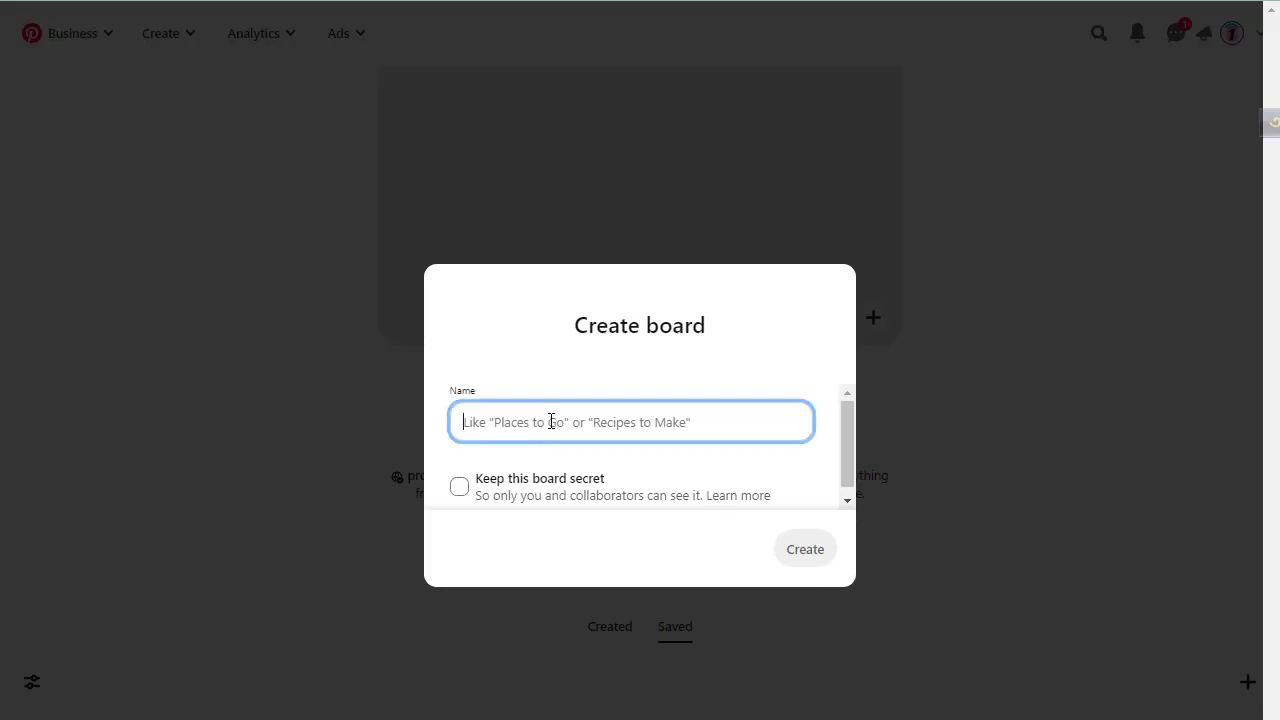
{"action": "key", "text": "ctrl+plus"}
{"action": "key", "text": "ctrl+plus"}
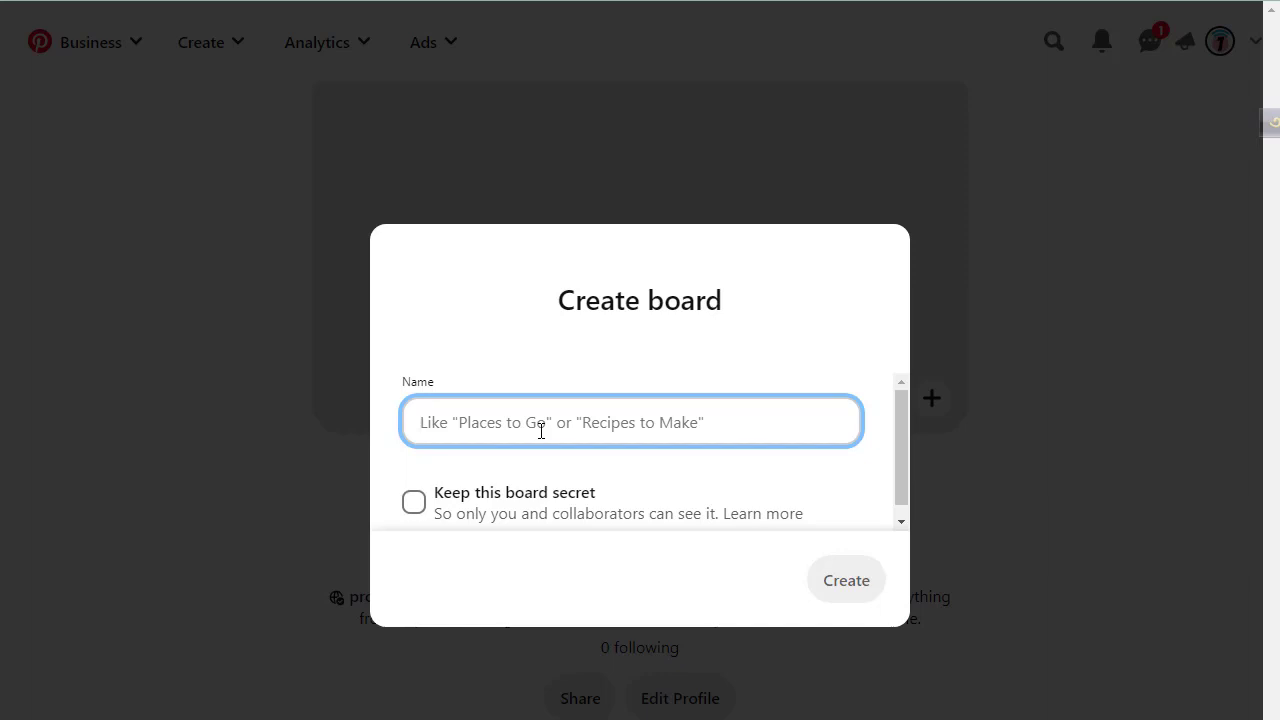
{"action": "type", "text": "so"}
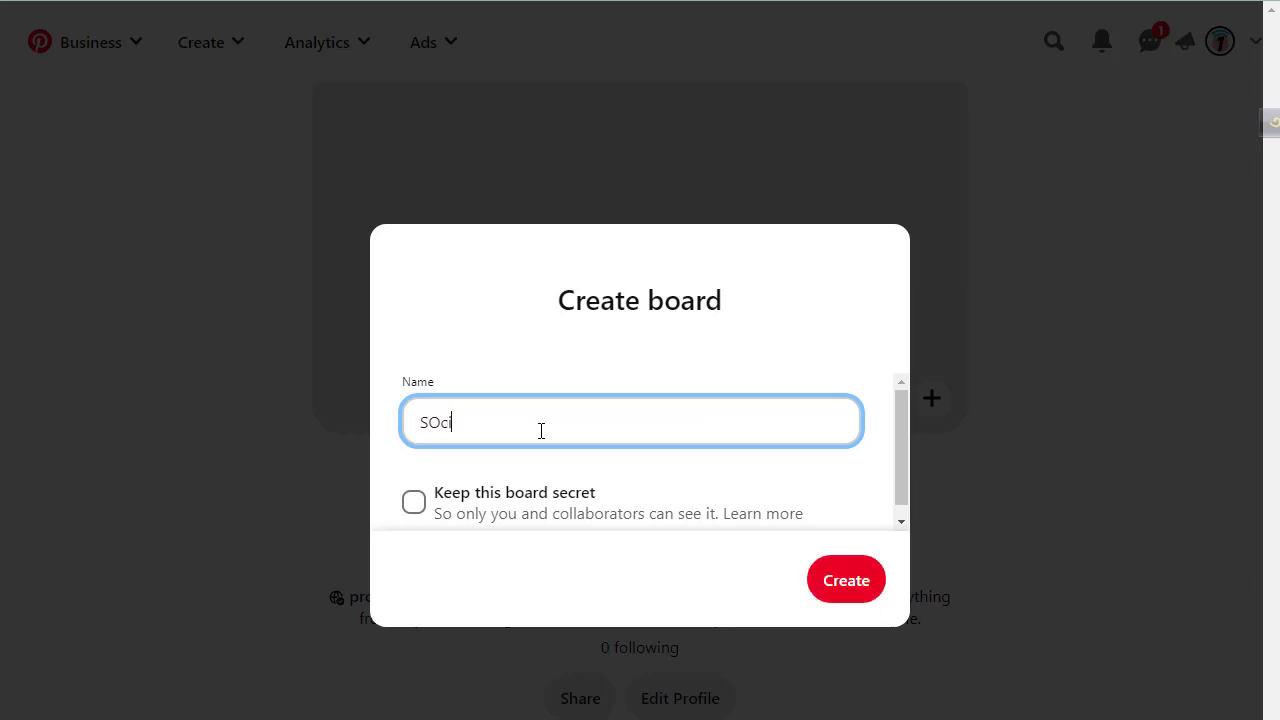
{"action": "type", "text": "cial Media Marketing"}
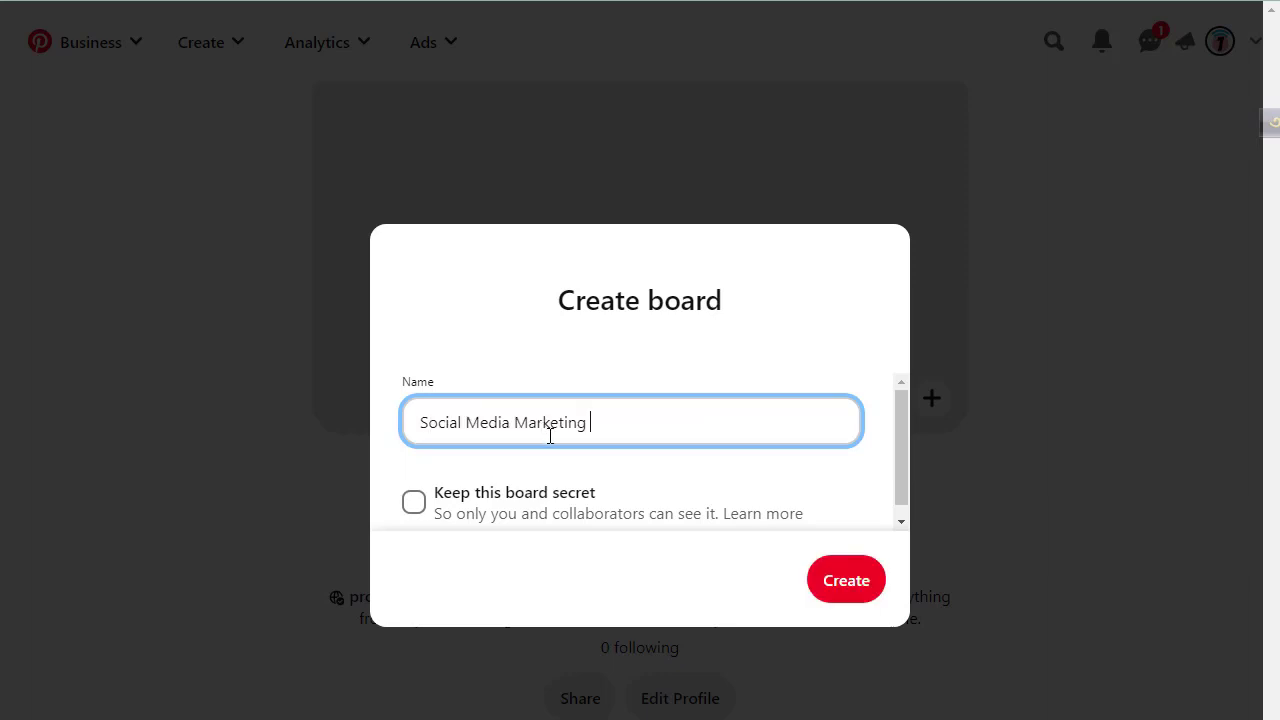
{"action": "scroll", "coordinate": [823, 509], "scroll_direction": "down", "scroll_amount": 1}
{"action": "left_click", "coordinate": [853, 580]}
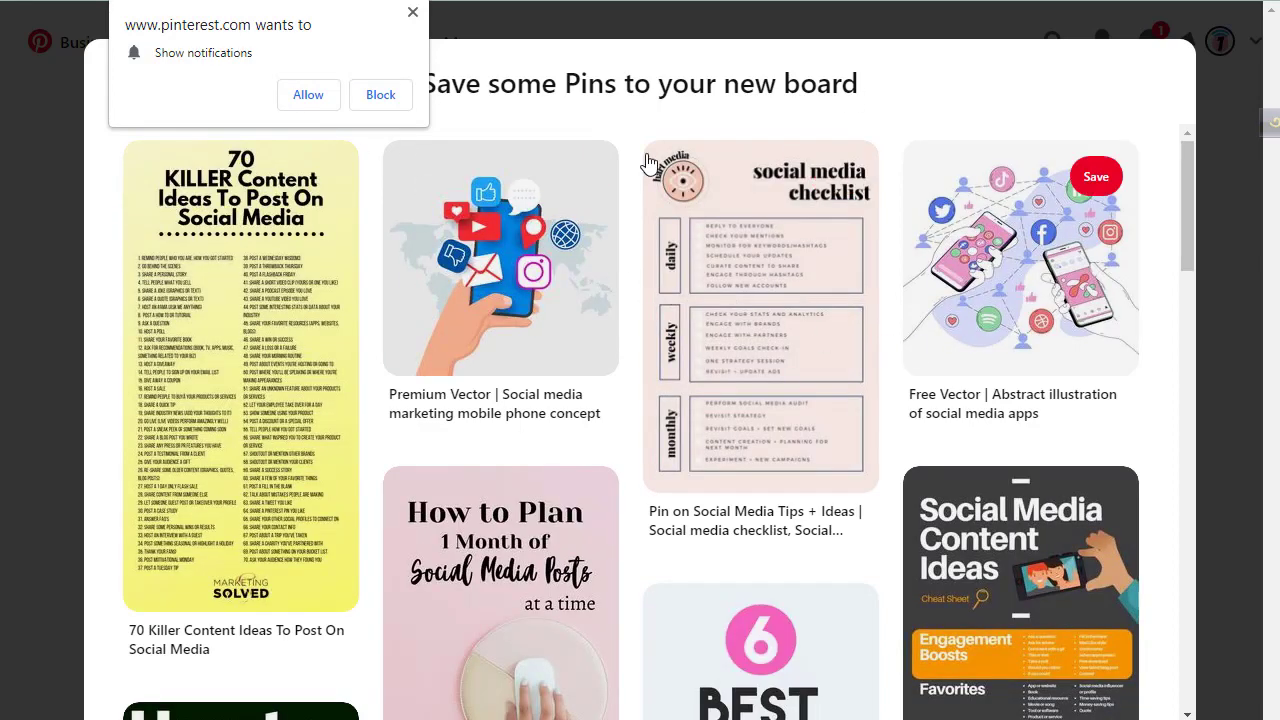
- Browse the pins suggested for the new board, dismissing the notification requests, and finish without saving any
{"action": "left_click", "coordinate": [412, 12]}
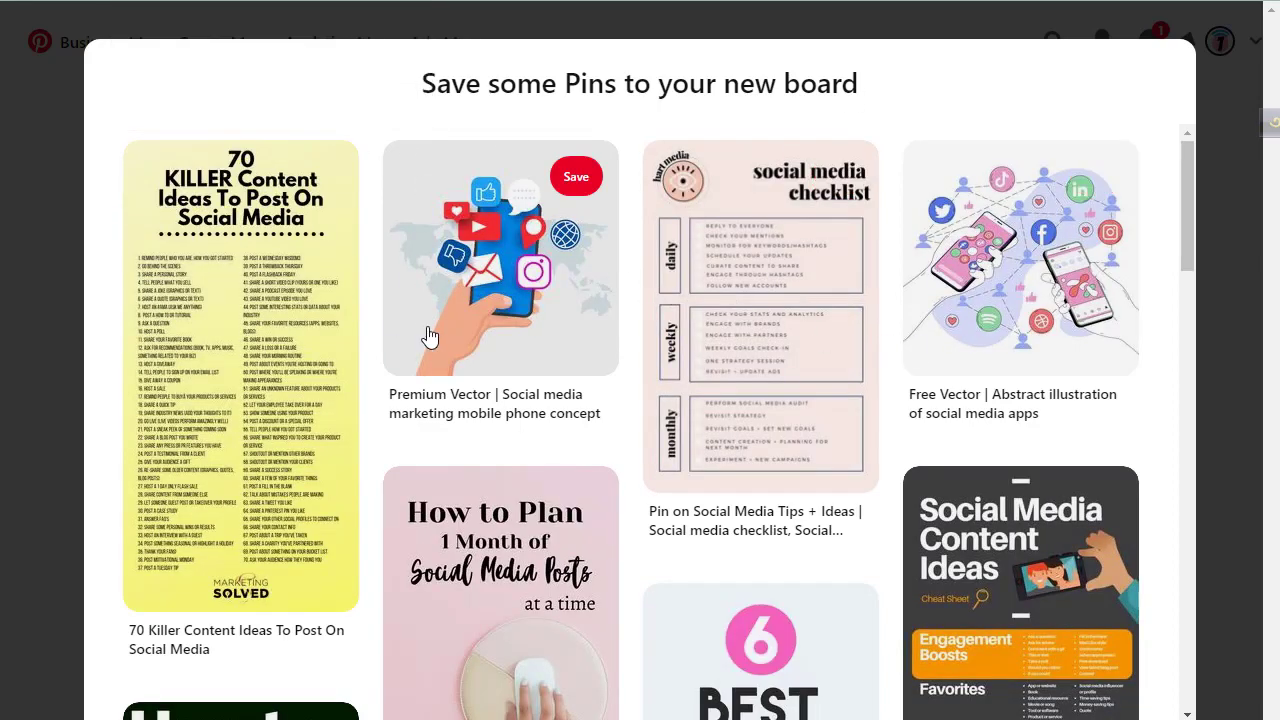
{"action": "scroll", "coordinate": [268, 215], "scroll_direction": "down", "scroll_amount": 2}
{"action": "scroll", "coordinate": [500, 300], "scroll_direction": "up", "scroll_amount": 2}
{"action": "scroll", "coordinate": [635, 311], "scroll_direction": "down", "scroll_amount": 3}
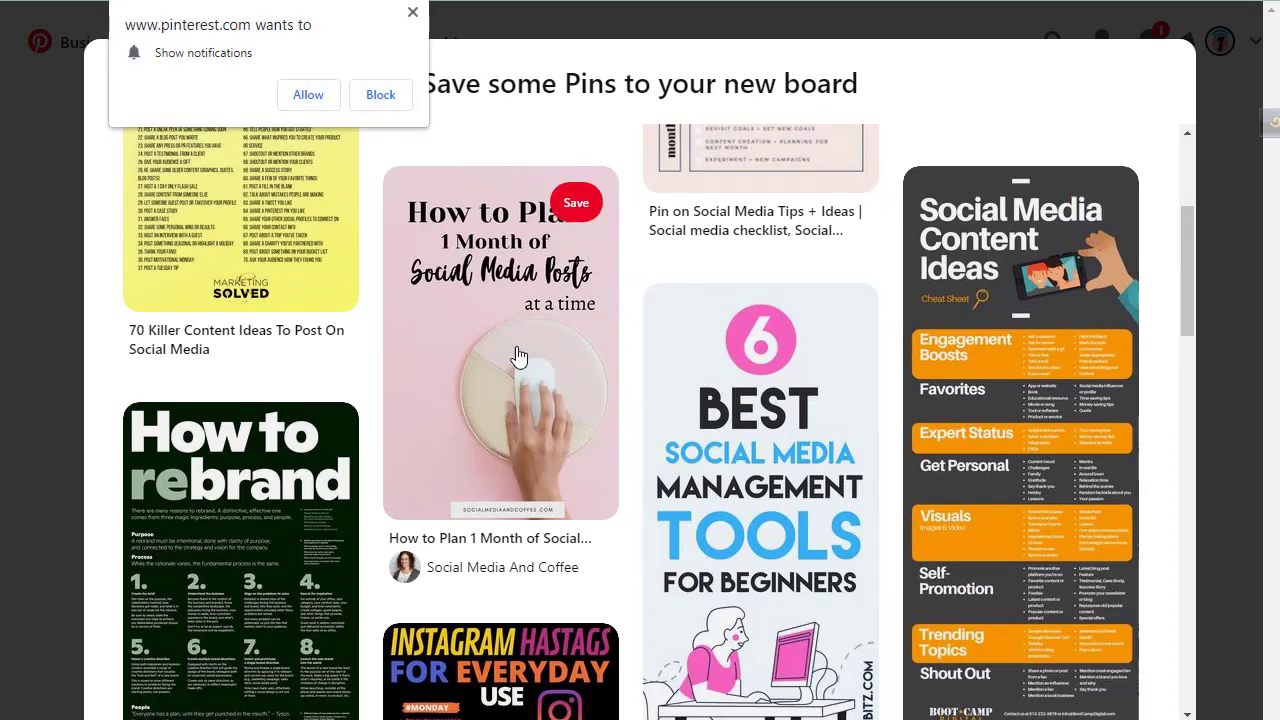
{"action": "left_click", "coordinate": [415, 9]}
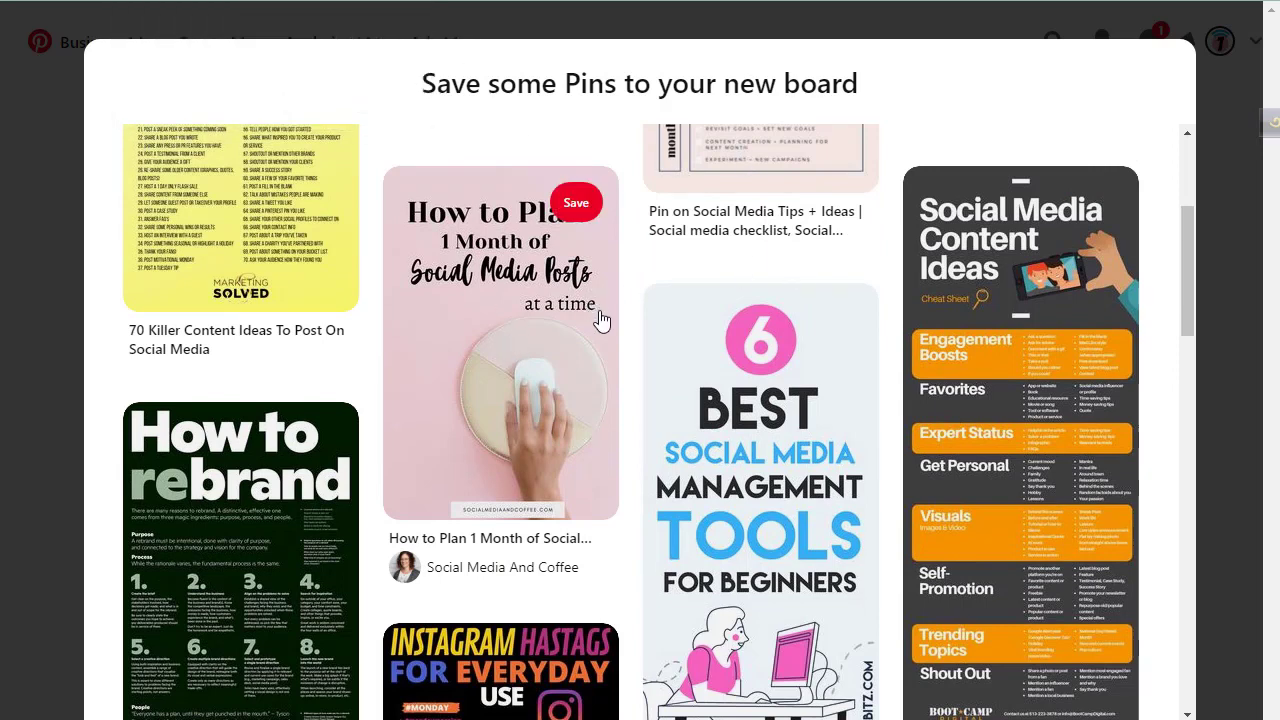
{"action": "scroll", "coordinate": [600, 325], "scroll_direction": "down", "scroll_amount": 1}
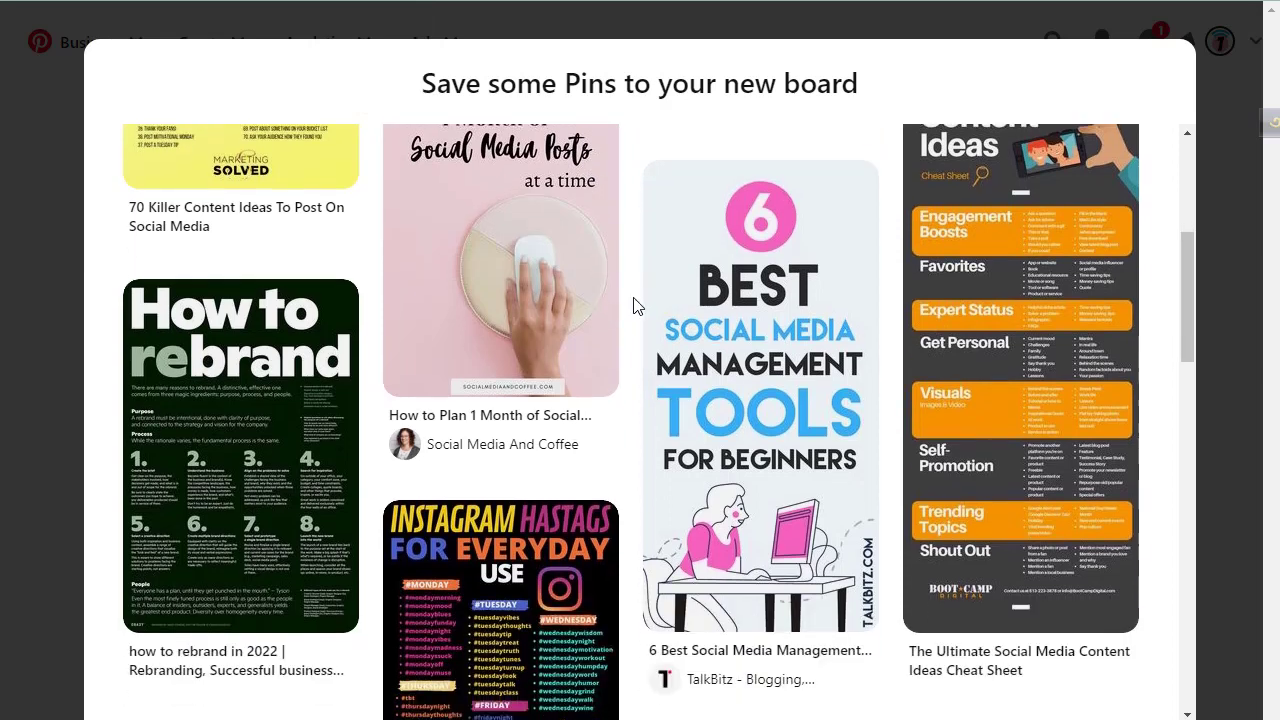
{"action": "scroll", "coordinate": [636, 306], "scroll_direction": "down", "scroll_amount": 2}
{"action": "scroll", "coordinate": [640, 309], "scroll_direction": "down", "scroll_amount": 2}
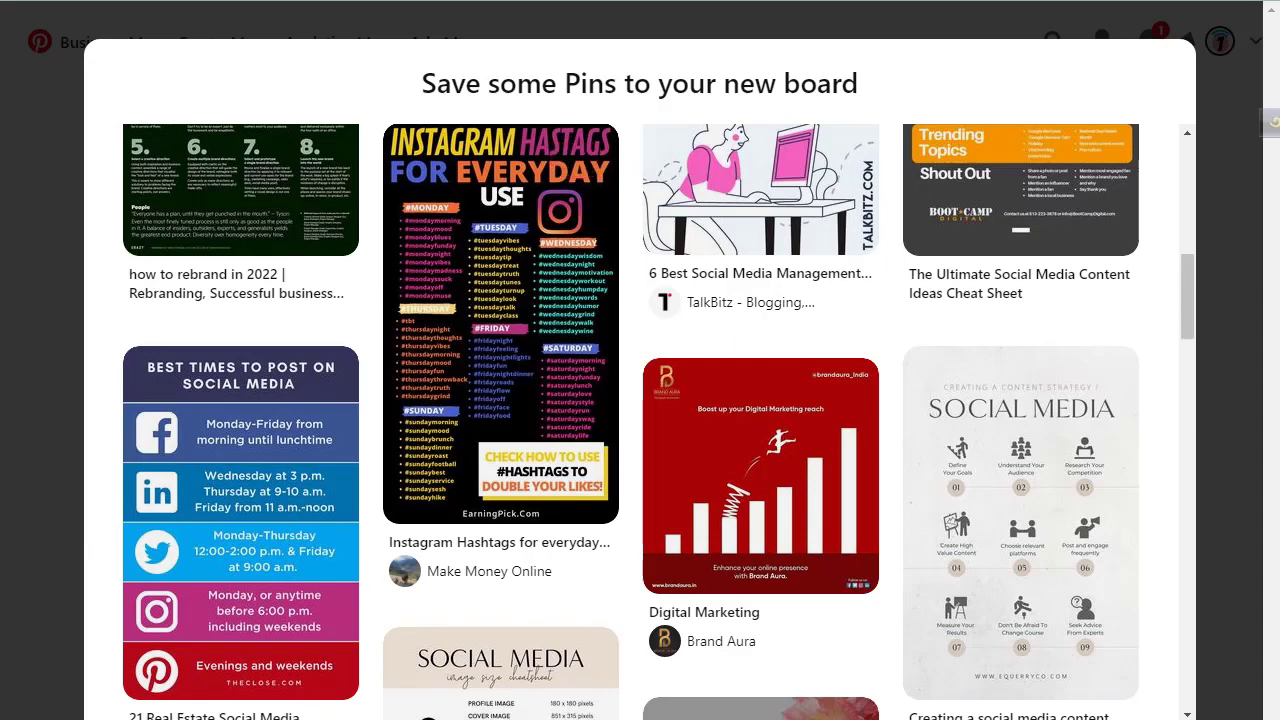
{"action": "left_click", "coordinate": [1116, 717]}
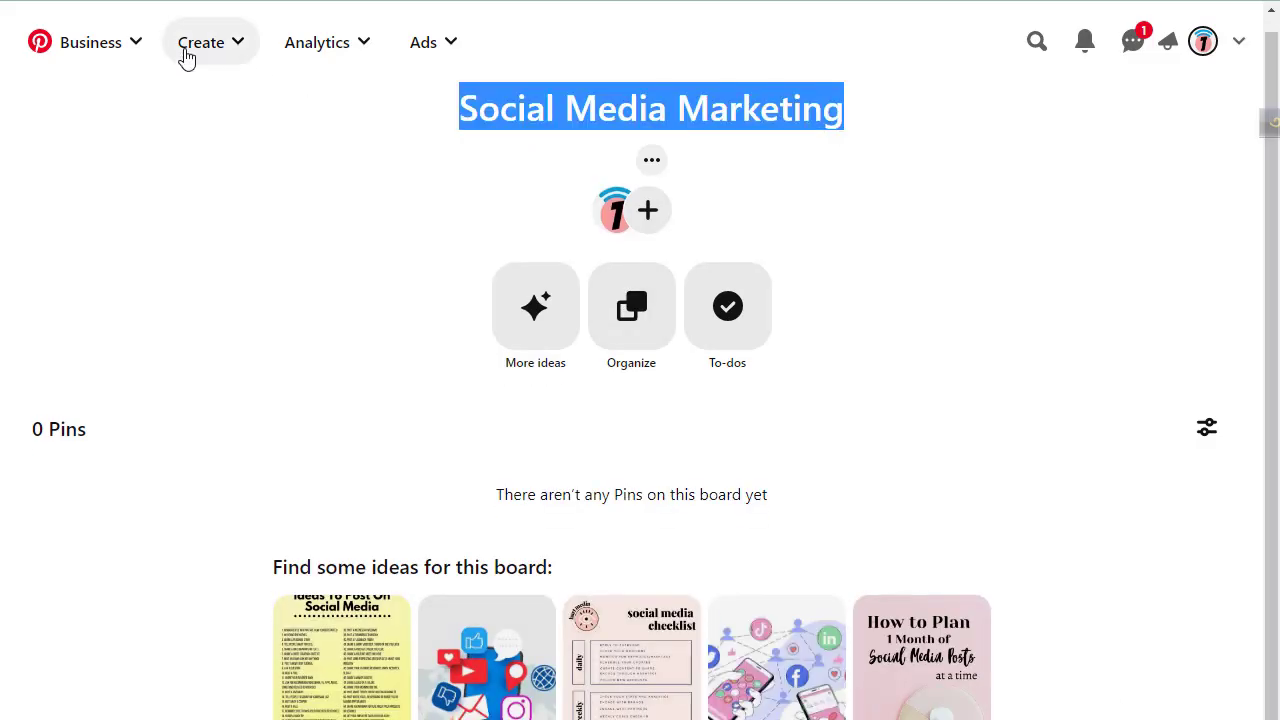
- Start a new regular pin and upload the "Enroll Now" PNG image from the Downloads folder
{"action": "left_click", "coordinate": [221, 52]}
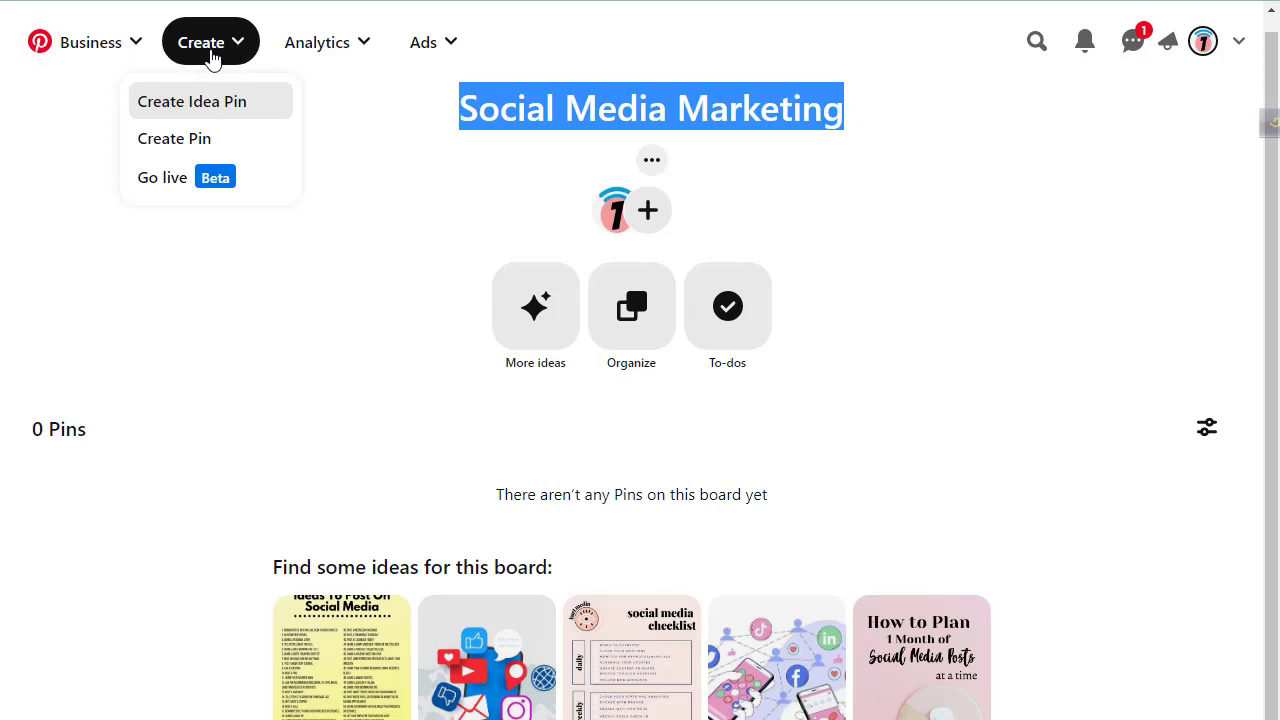
{"action": "left_click", "coordinate": [199, 141]}
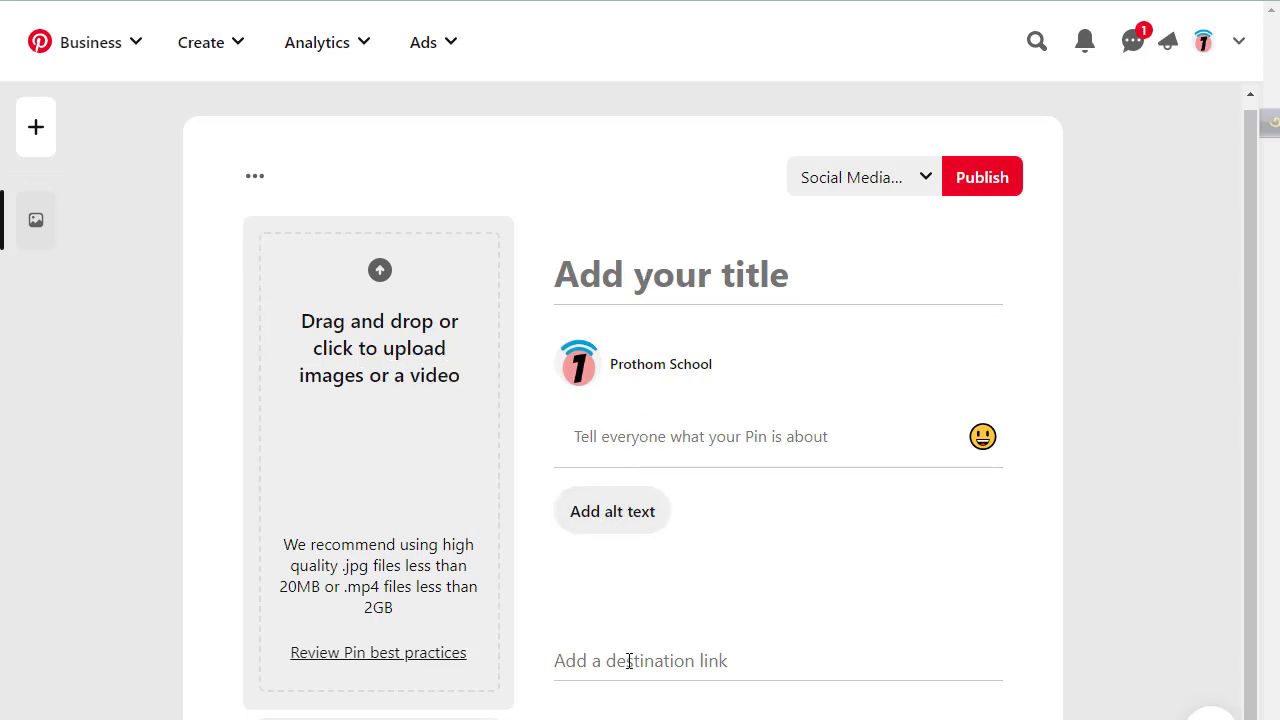
{"action": "left_click", "coordinate": [322, 360]}
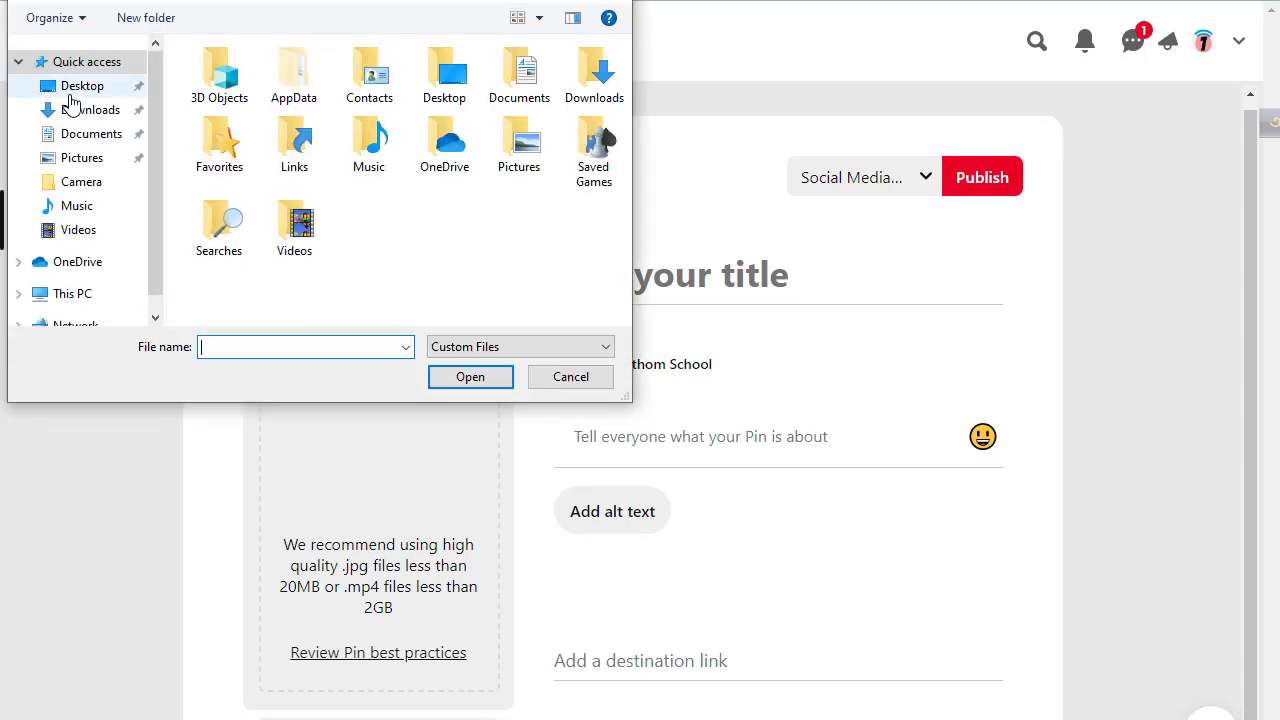
{"action": "left_click", "coordinate": [72, 113]}
{"action": "left_click", "coordinate": [229, 106]}
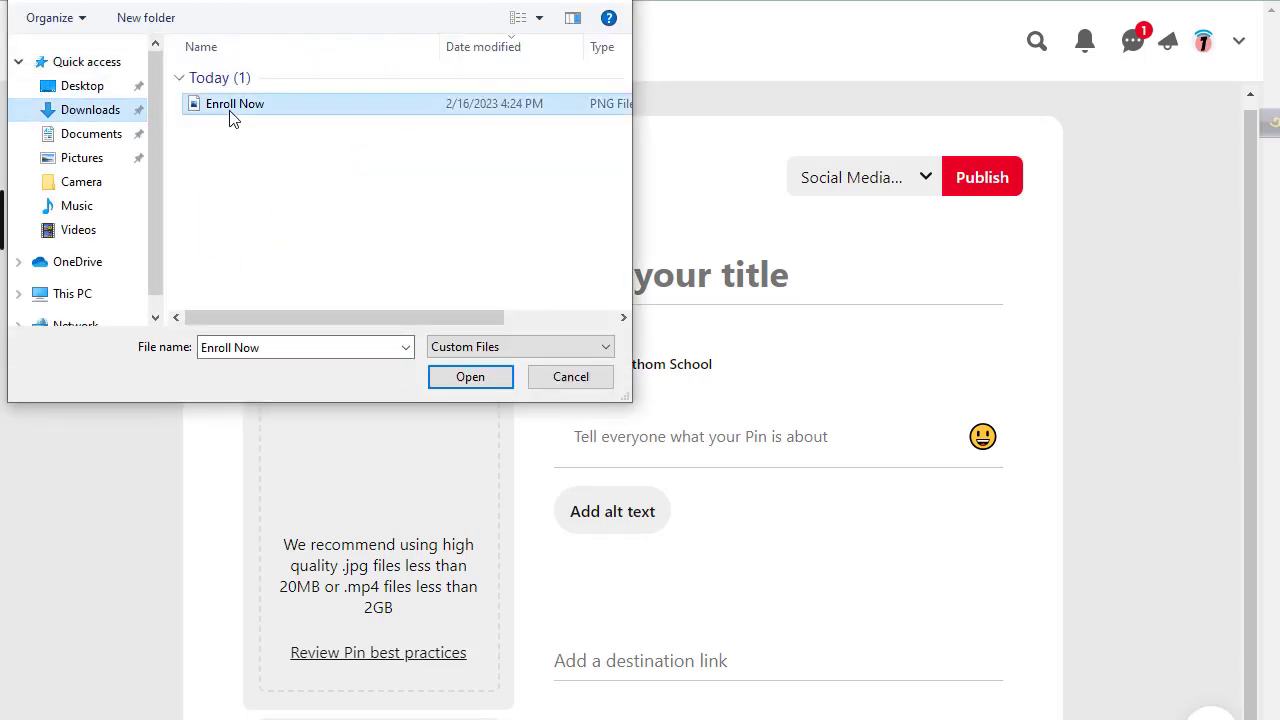
{"action": "left_click", "coordinate": [466, 380]}
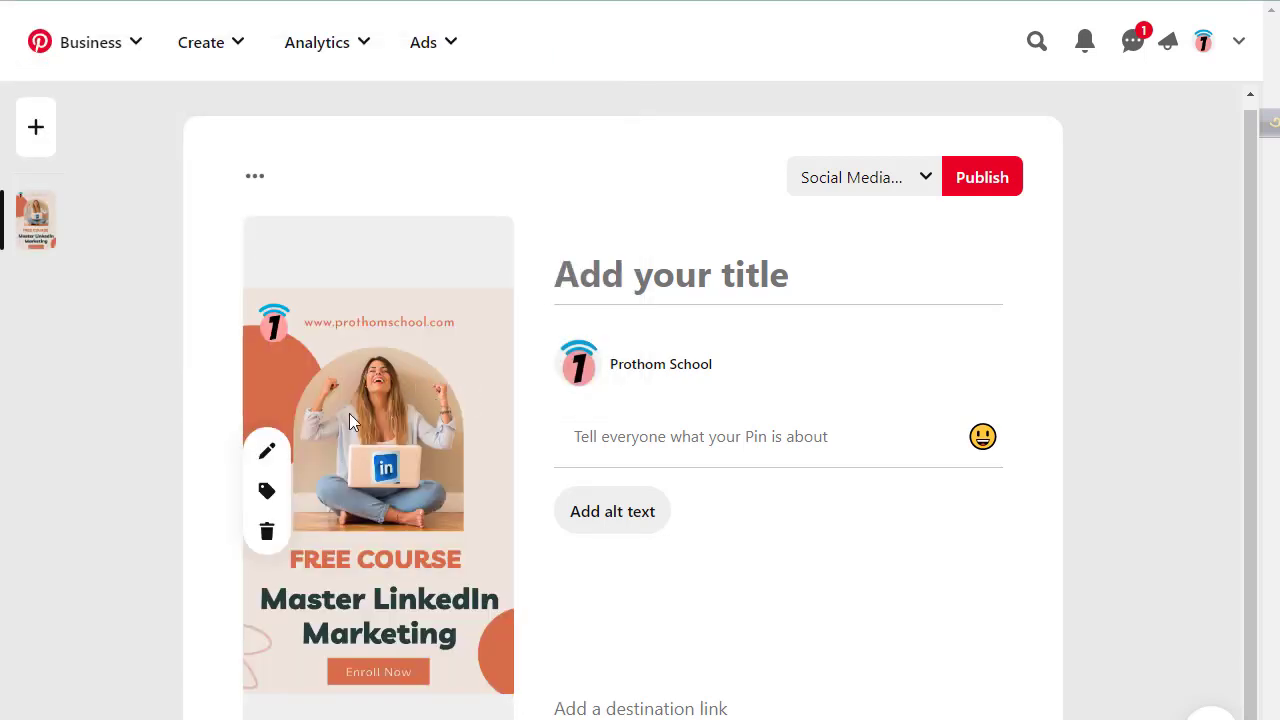
- Copy "Master LinkedIn Marketing: Strategies for Business Success" from the notes into the pin's title and review its wording
{"action": "left_click", "coordinate": [606, 285]}
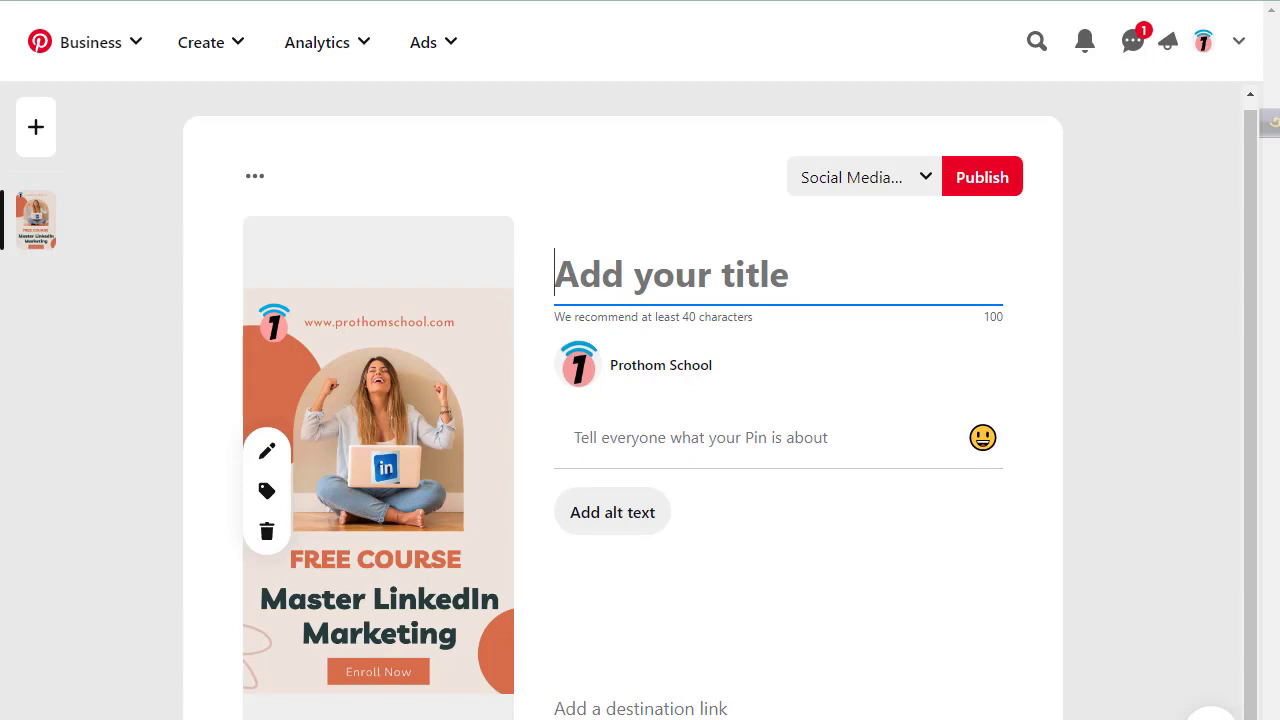
{"action": "key", "text": "alt+Tab"}
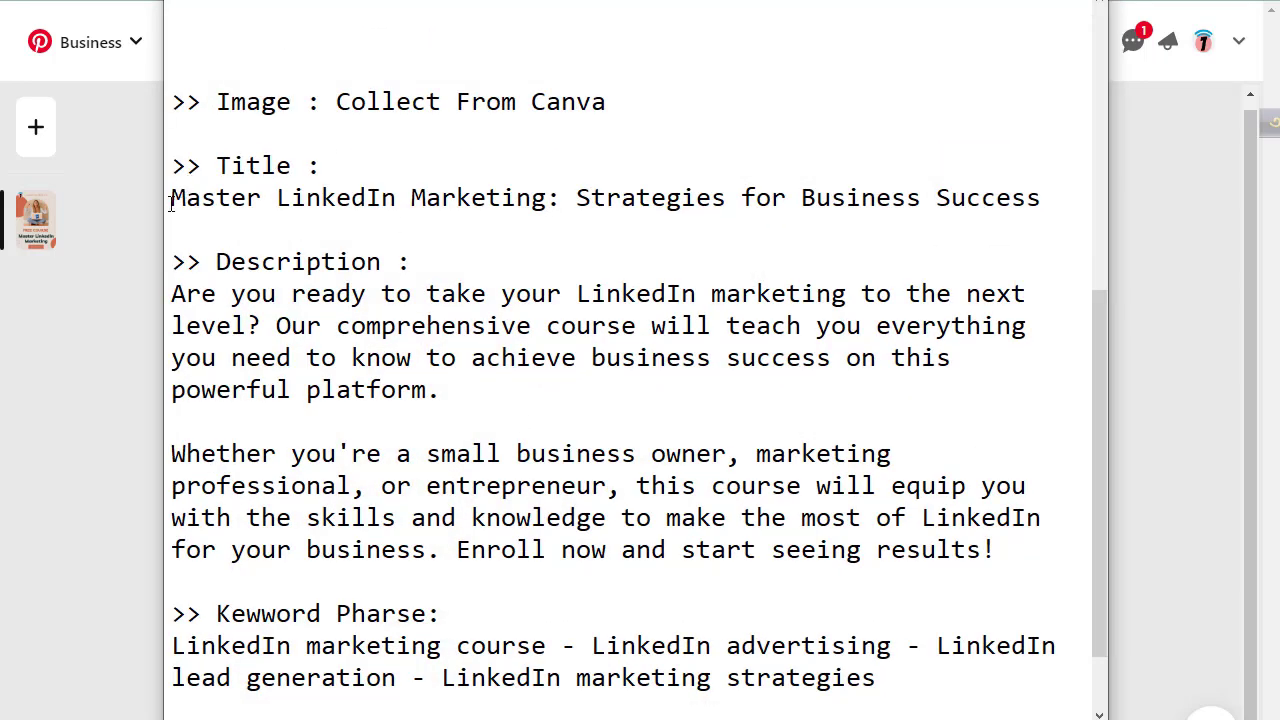
{"action": "left_click_drag", "start_coordinate": [171, 200], "coordinate": [1063, 214]}
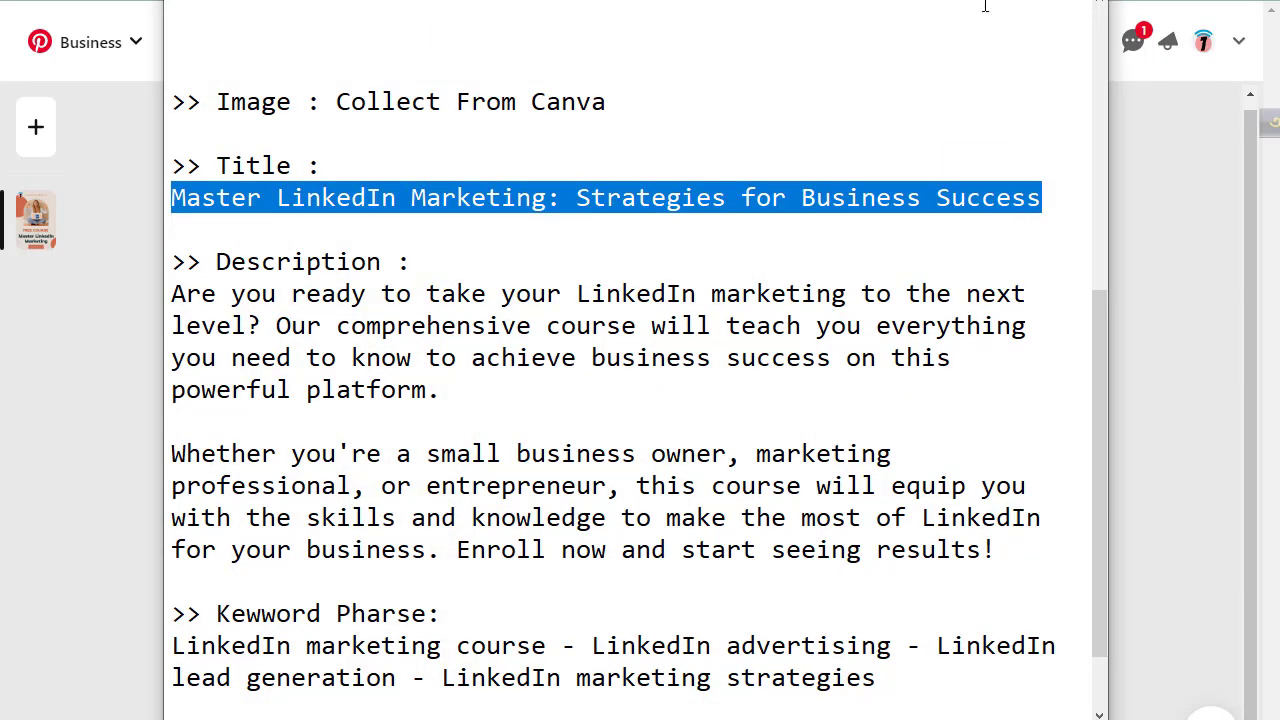
{"action": "key", "text": "ctrl+c"}
{"action": "key", "text": "alt+Tab"}
{"action": "left_click", "coordinate": [628, 274]}
{"action": "key", "text": "ctrl+v"}
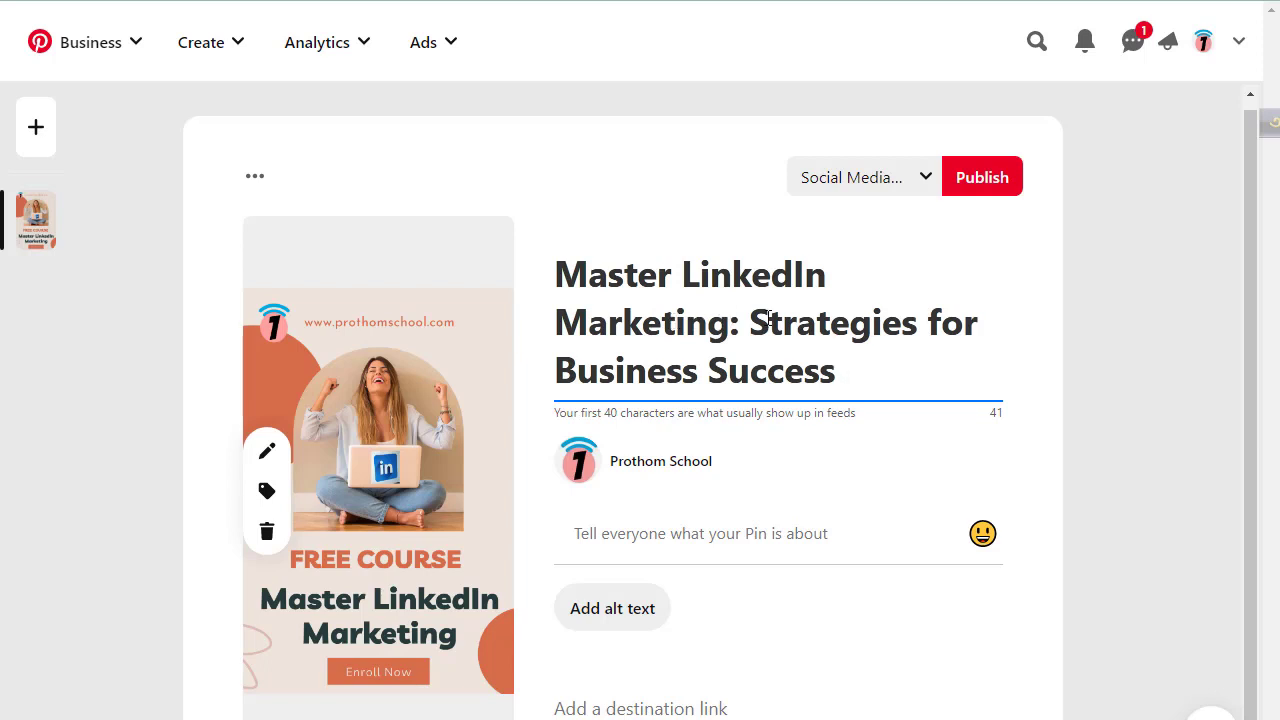
{"action": "left_click", "coordinate": [684, 276]}
{"action": "left_click_drag", "start_coordinate": [688, 276], "coordinate": [865, 380]}
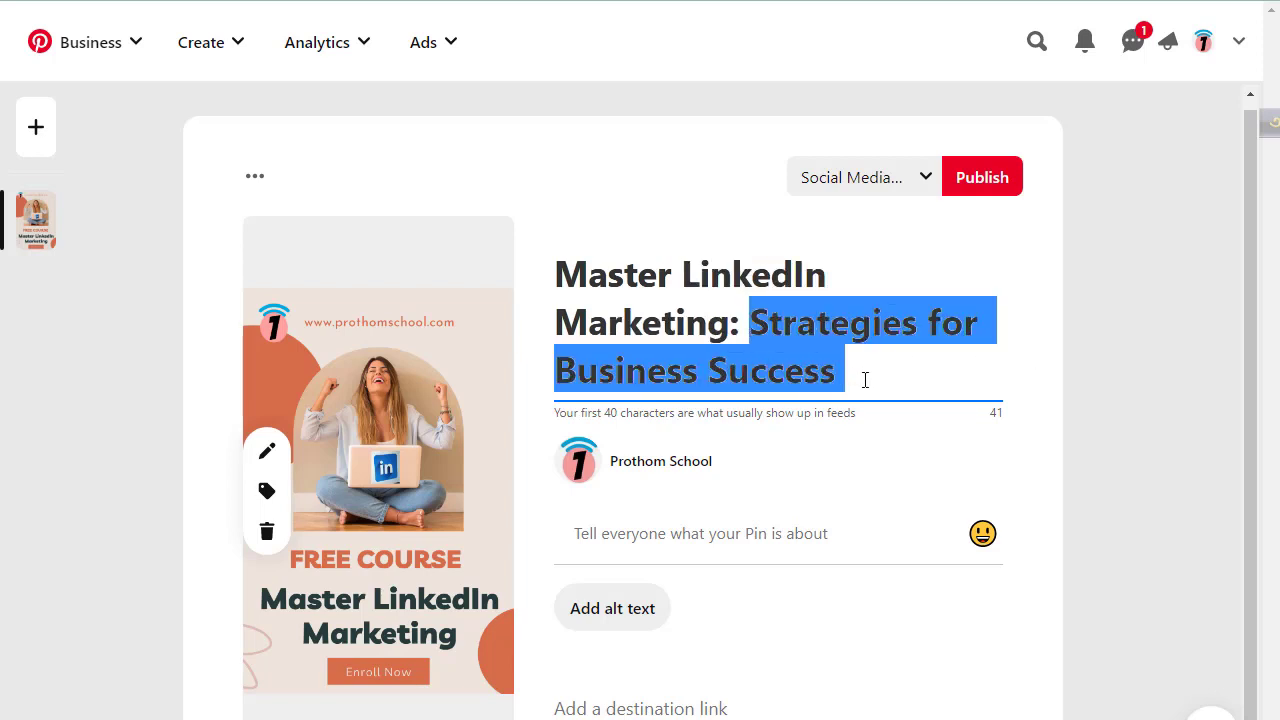
{"action": "left_click", "coordinate": [738, 292]}
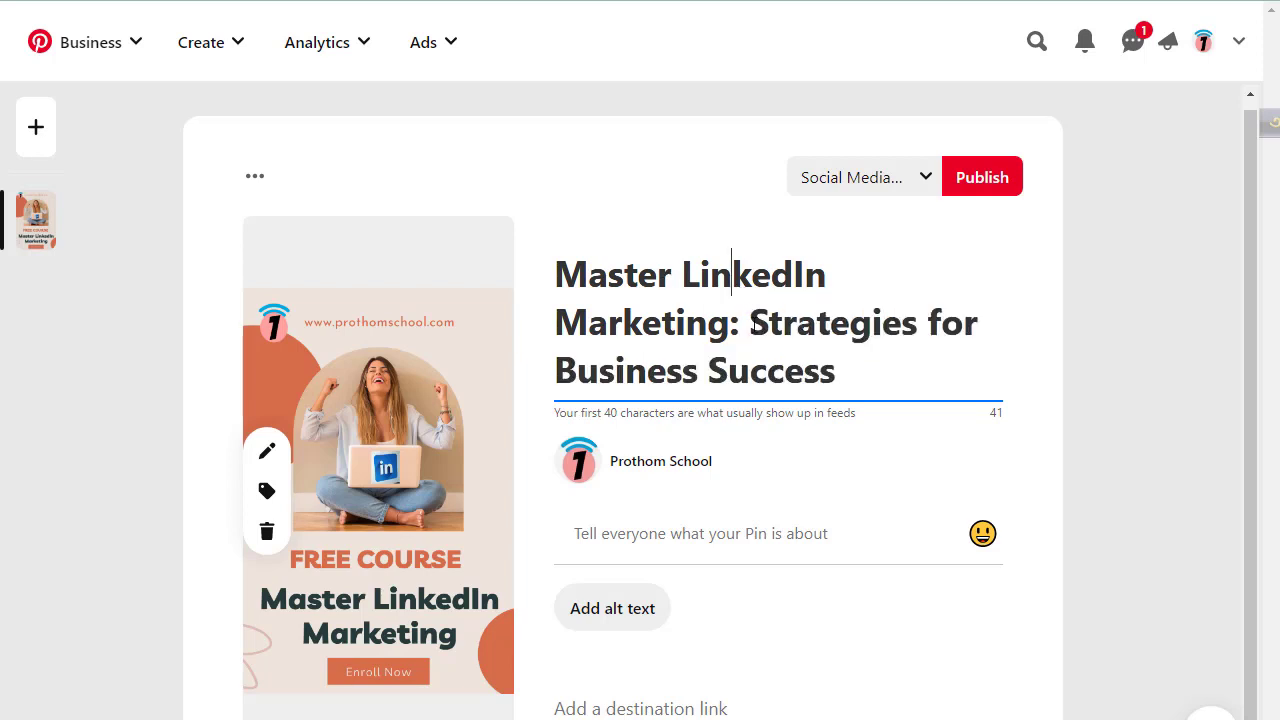
{"action": "left_click_drag", "start_coordinate": [749, 322], "coordinate": [890, 378]}
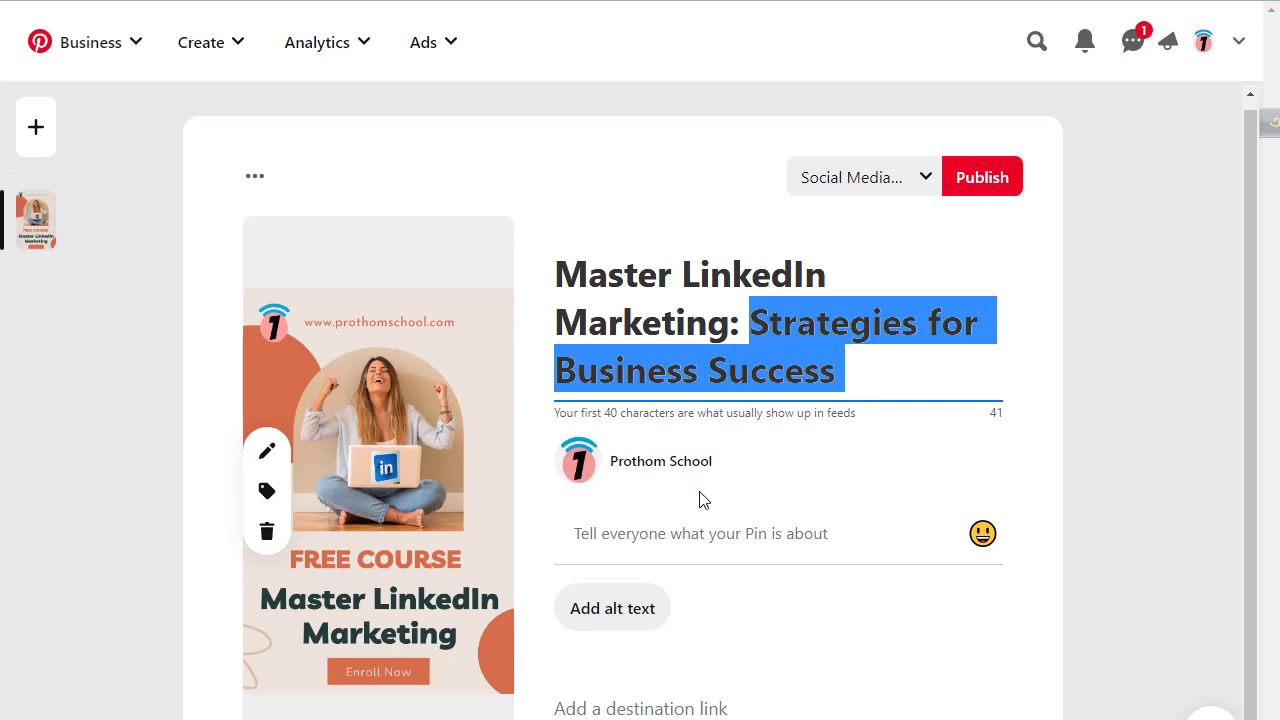
- Copy the two-paragraph LinkedIn marketing course description from the notes into the pin's description
{"action": "scroll", "coordinate": [668, 490], "scroll_direction": "down", "scroll_amount": 1}
{"action": "left_click", "coordinate": [652, 484]}
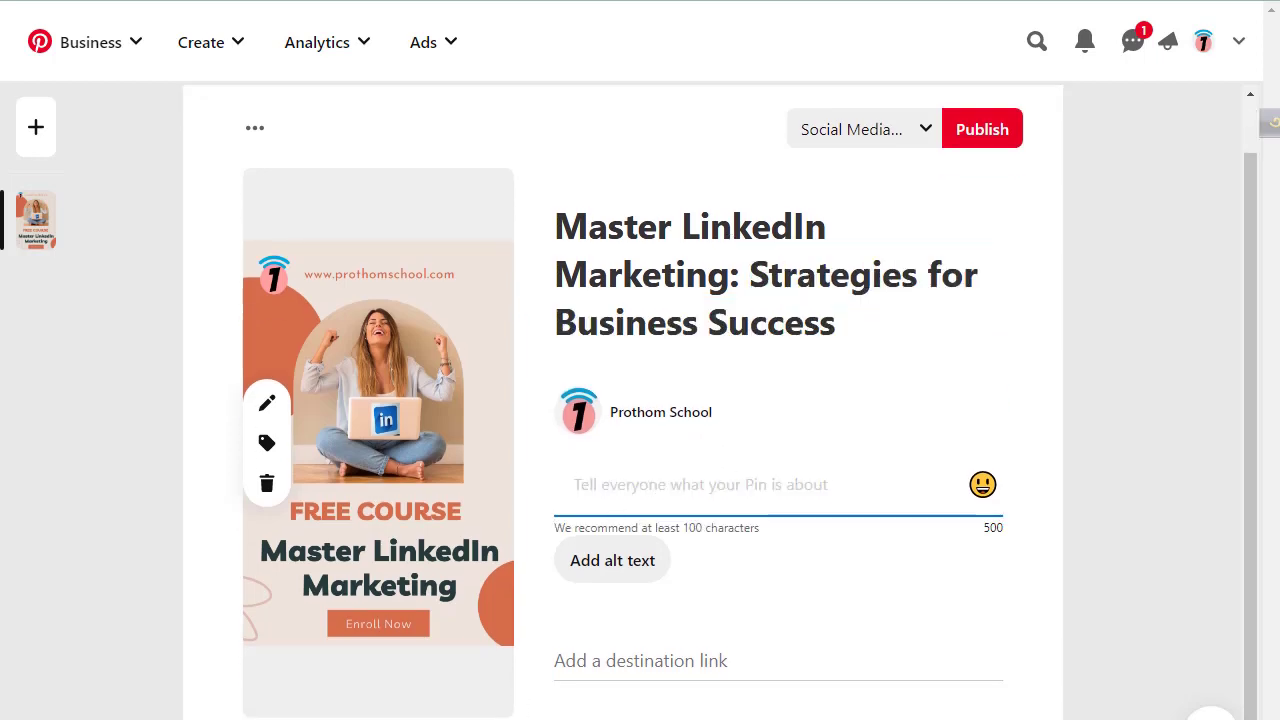
{"action": "scroll", "coordinate": [668, 450], "scroll_direction": "up", "scroll_amount": 1}
{"action": "key", "text": "alt+Tab"}
{"action": "scroll", "coordinate": [200, 250], "scroll_direction": "down", "scroll_amount": 1}
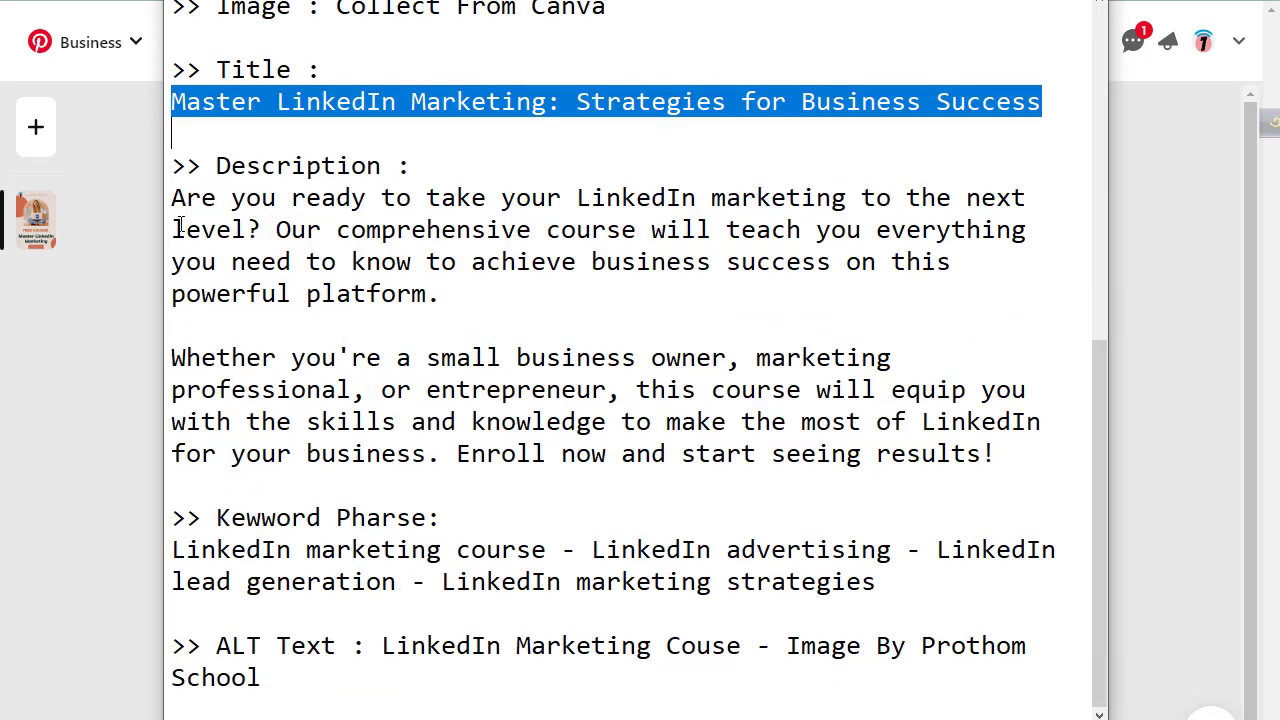
{"action": "left_click_drag", "start_coordinate": [170, 191], "coordinate": [1043, 451]}
{"action": "key", "text": "alt+Tab"}
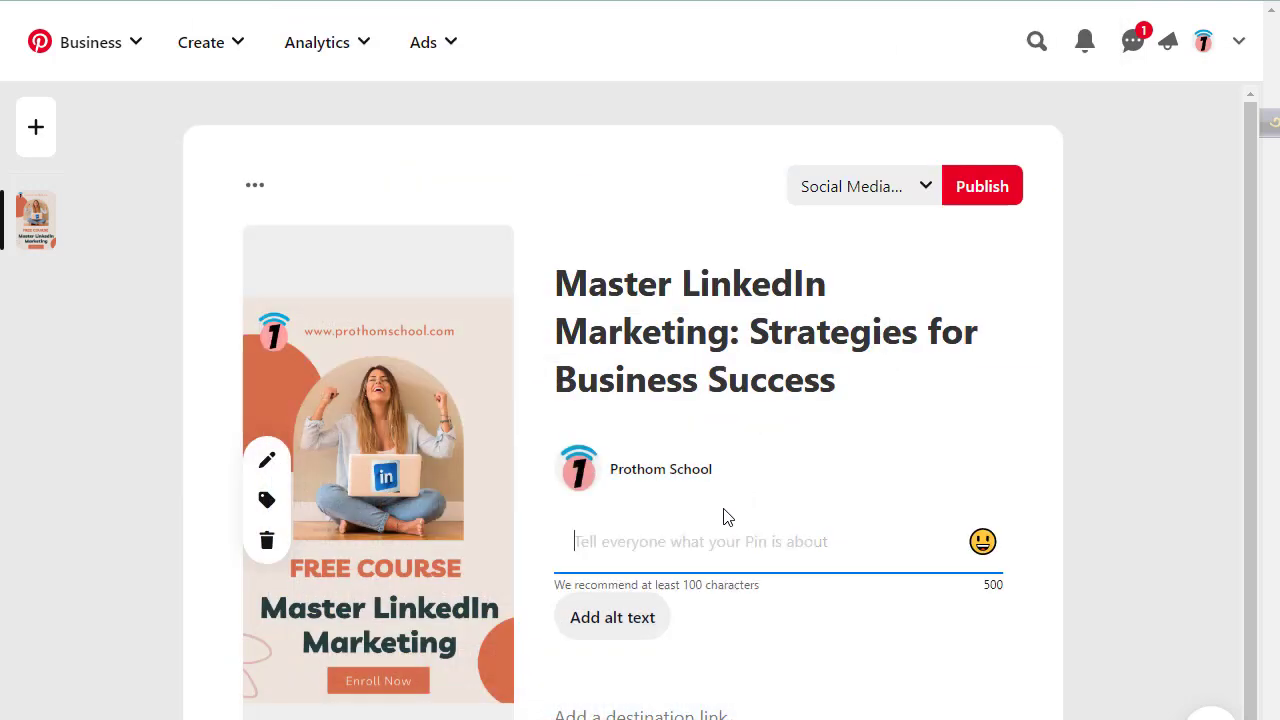
{"action": "left_click", "coordinate": [706, 531]}
{"action": "key", "text": "ctrl+v"}
- Open the free LinkedIn Marketing course page on the Prothom School website
{"action": "scroll", "coordinate": [732, 515], "scroll_direction": "down", "scroll_amount": 1}
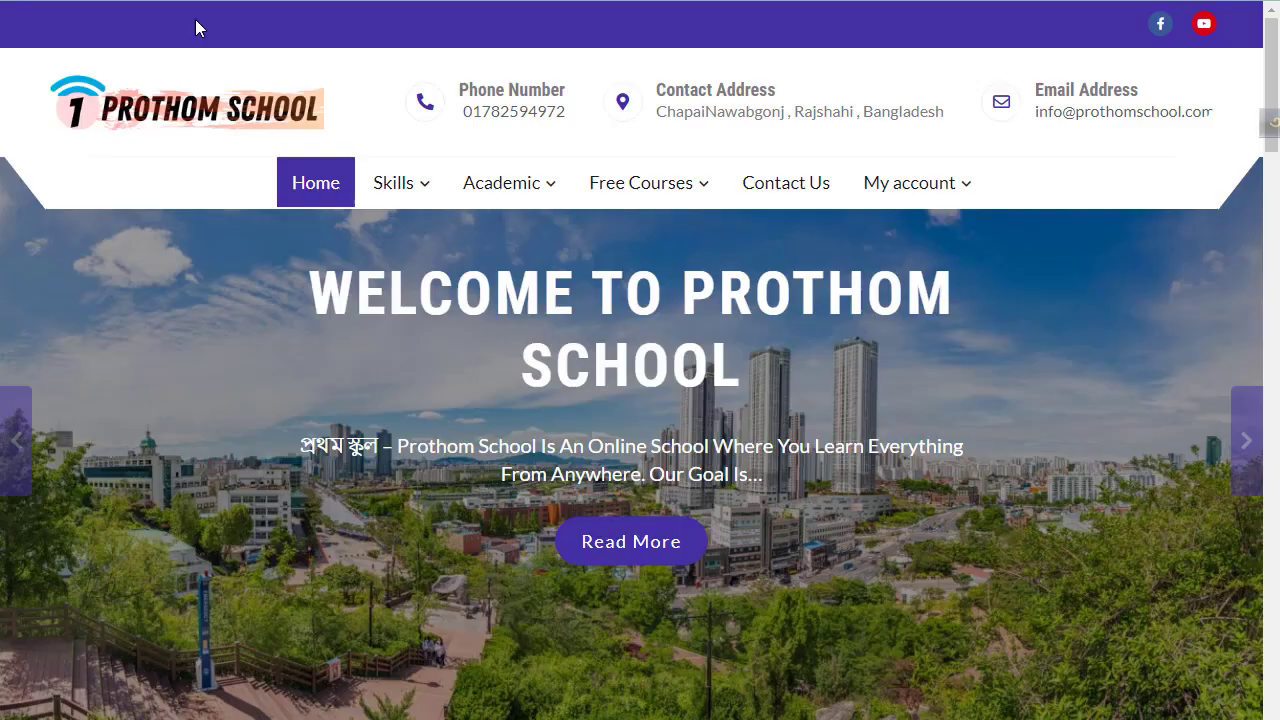
{"action": "scroll", "coordinate": [557, 452], "scroll_direction": "down", "scroll_amount": 3}
{"action": "scroll", "coordinate": [546, 428], "scroll_direction": "up", "scroll_amount": 3}
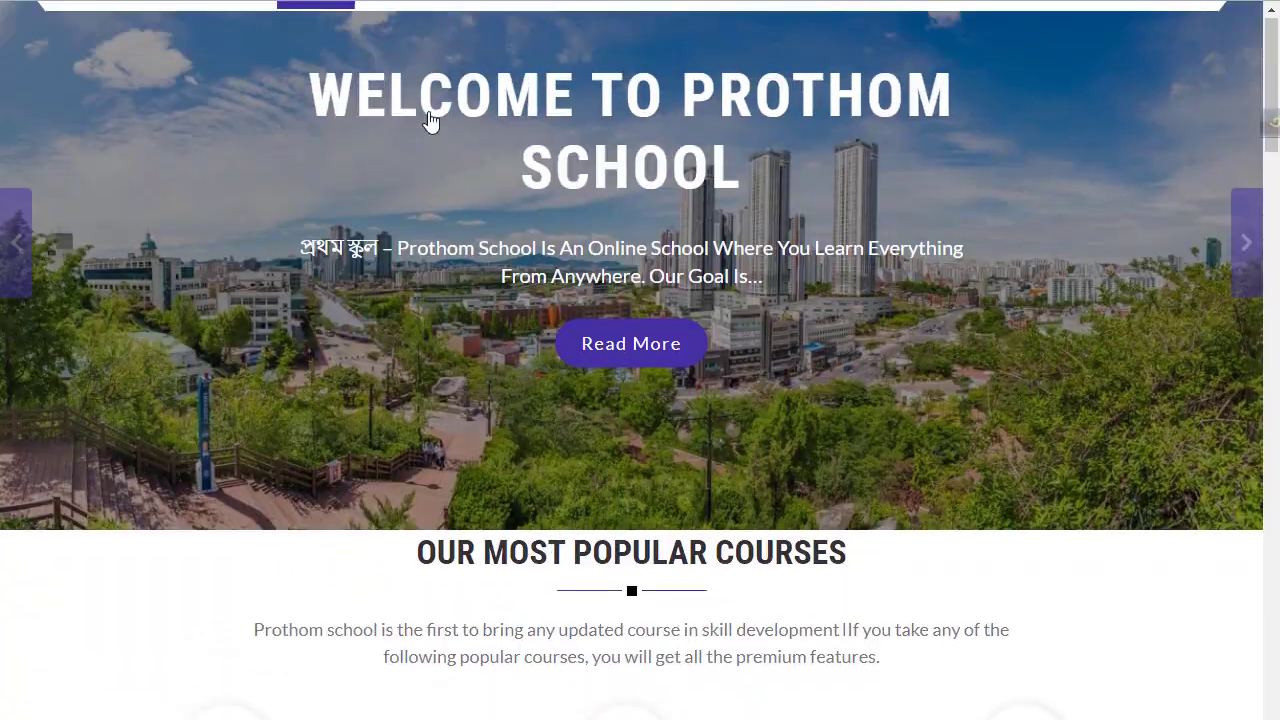
{"action": "mouse_move", "coordinate": [362, 188]}
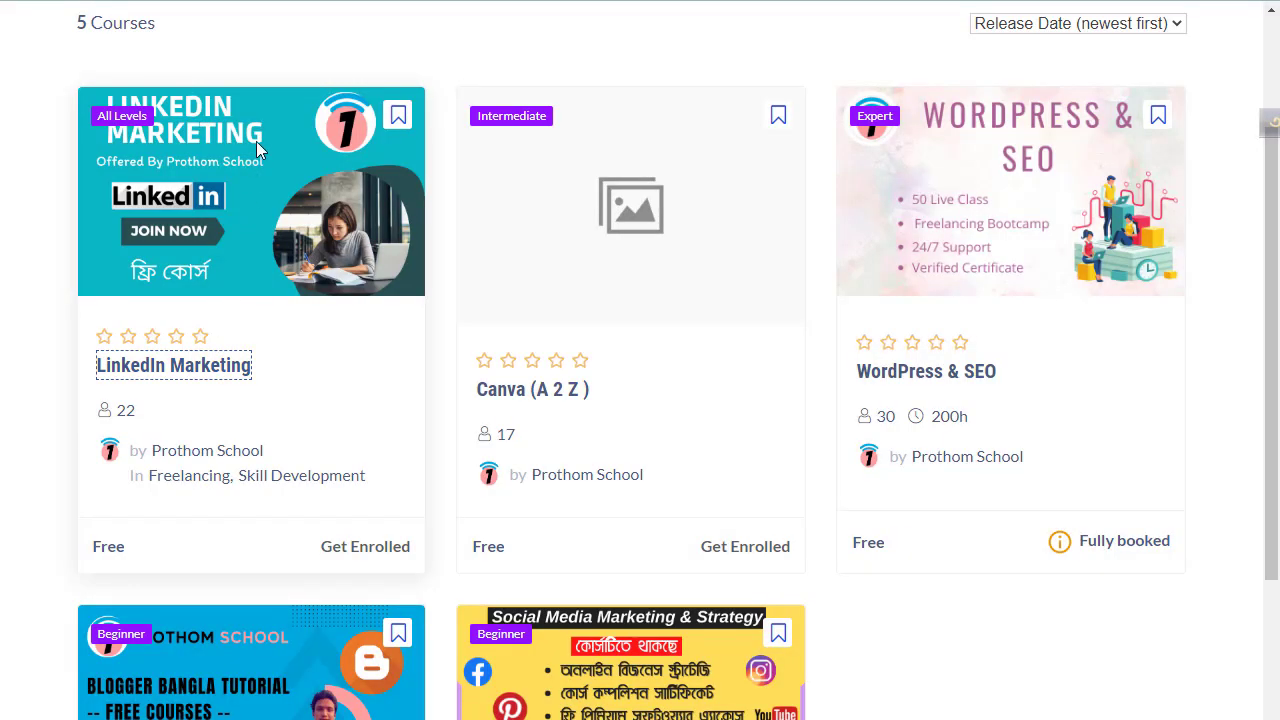
{"action": "left_click", "coordinate": [256, 148]}
{"action": "scroll", "coordinate": [271, 226], "scroll_direction": "down", "scroll_amount": 2}
{"action": "scroll", "coordinate": [437, 151], "scroll_direction": "up", "scroll_amount": 2}
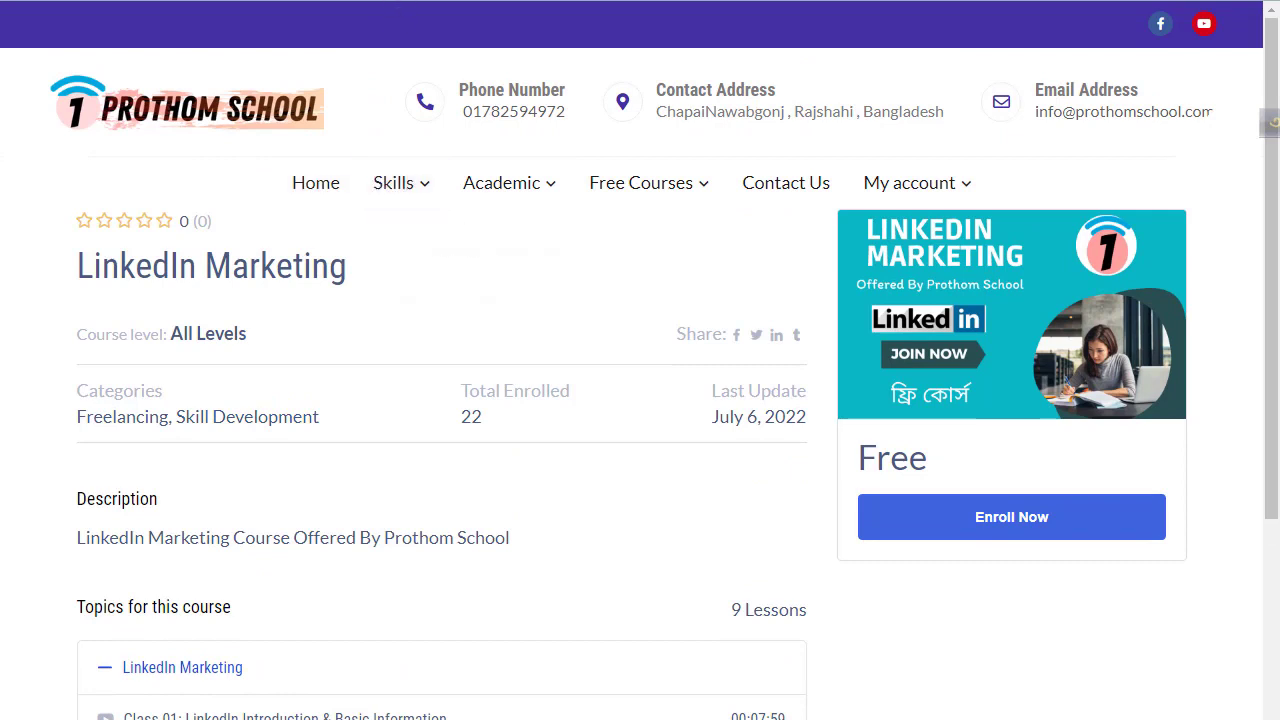
{"action": "mouse_move", "coordinate": [395, 205]}
{"action": "left_click", "coordinate": [440, 1]}
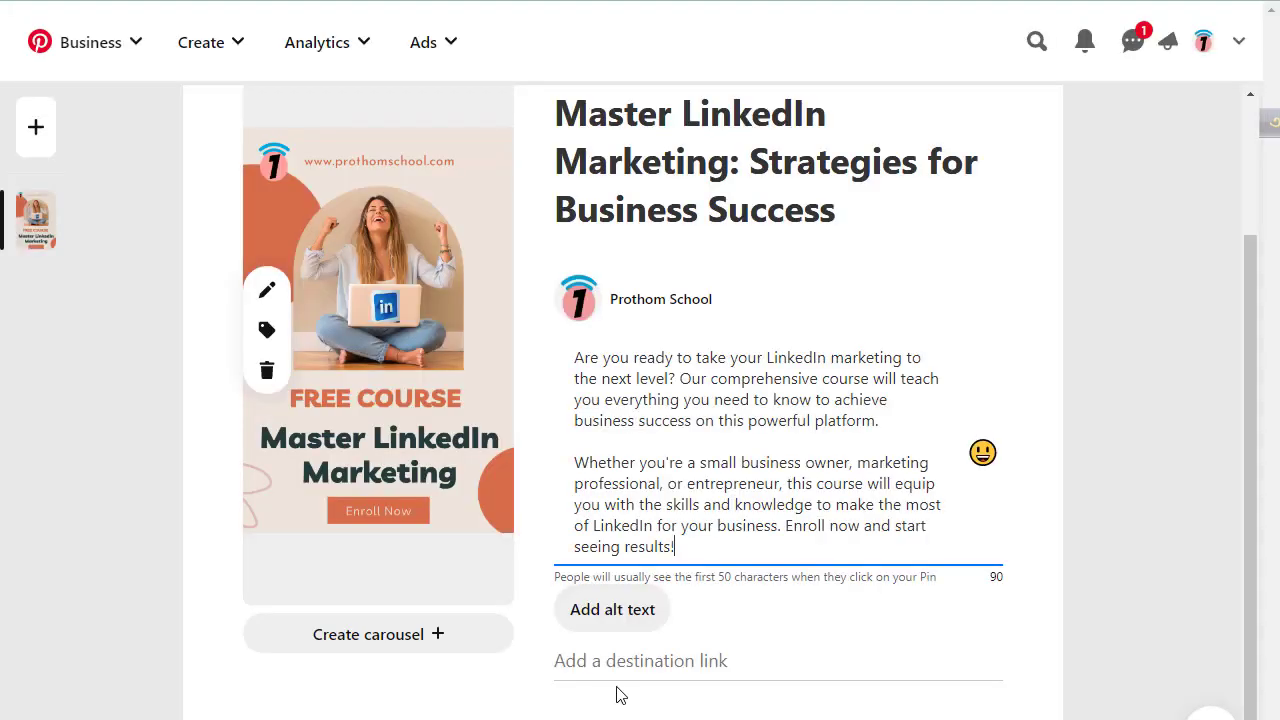
{"action": "left_click", "coordinate": [664, 660]}
{"action": "key", "text": "ctrl+v"}
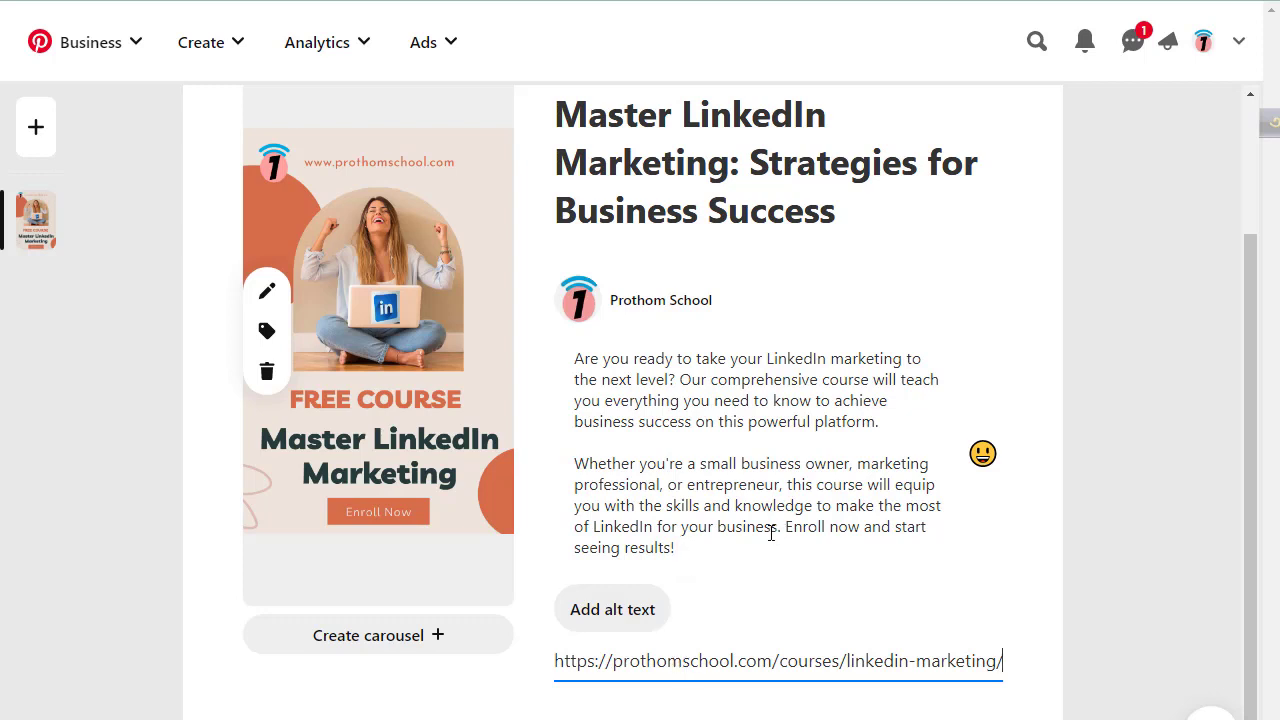
{"action": "scroll", "coordinate": [771, 533], "scroll_direction": "up", "scroll_amount": 3}
{"action": "scroll", "coordinate": [768, 533], "scroll_direction": "down", "scroll_amount": 3}
- Copy "LinkedIn Marketing Couse - Image By Prothom School" from the notes into the pin's alt text
{"action": "key", "text": "alt+Tab"}
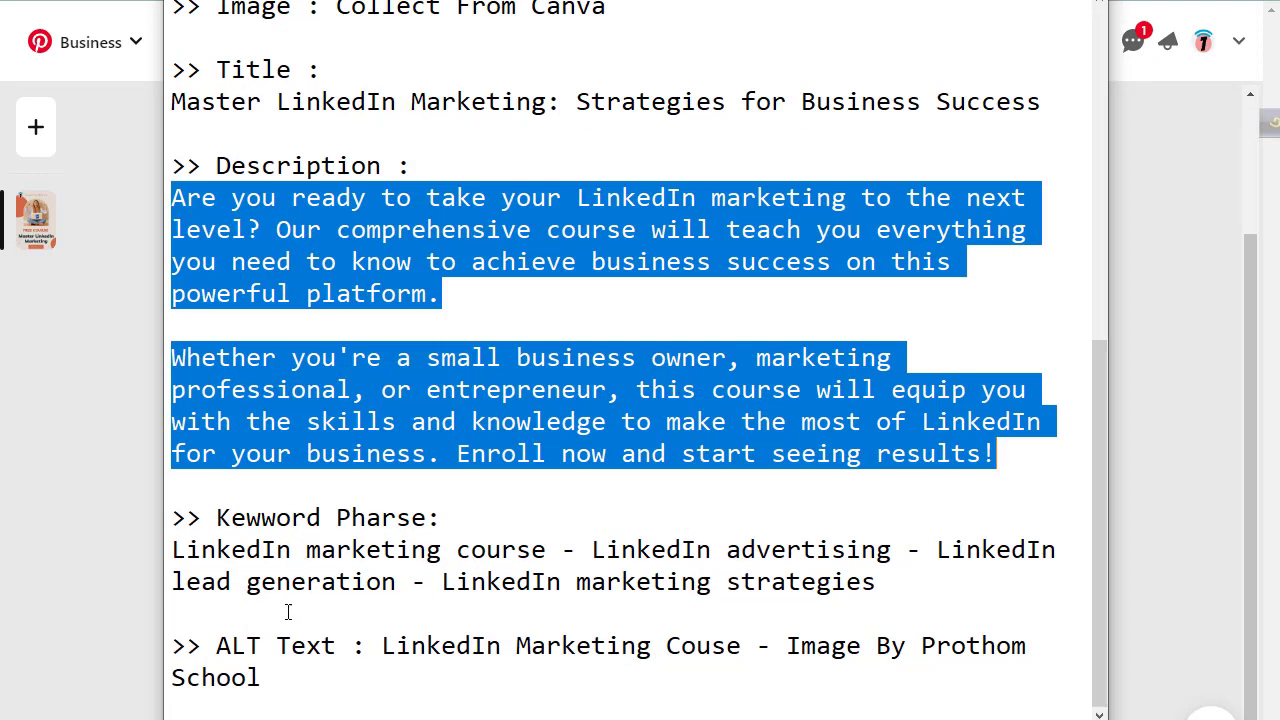
{"action": "double_click", "coordinate": [384, 644]}
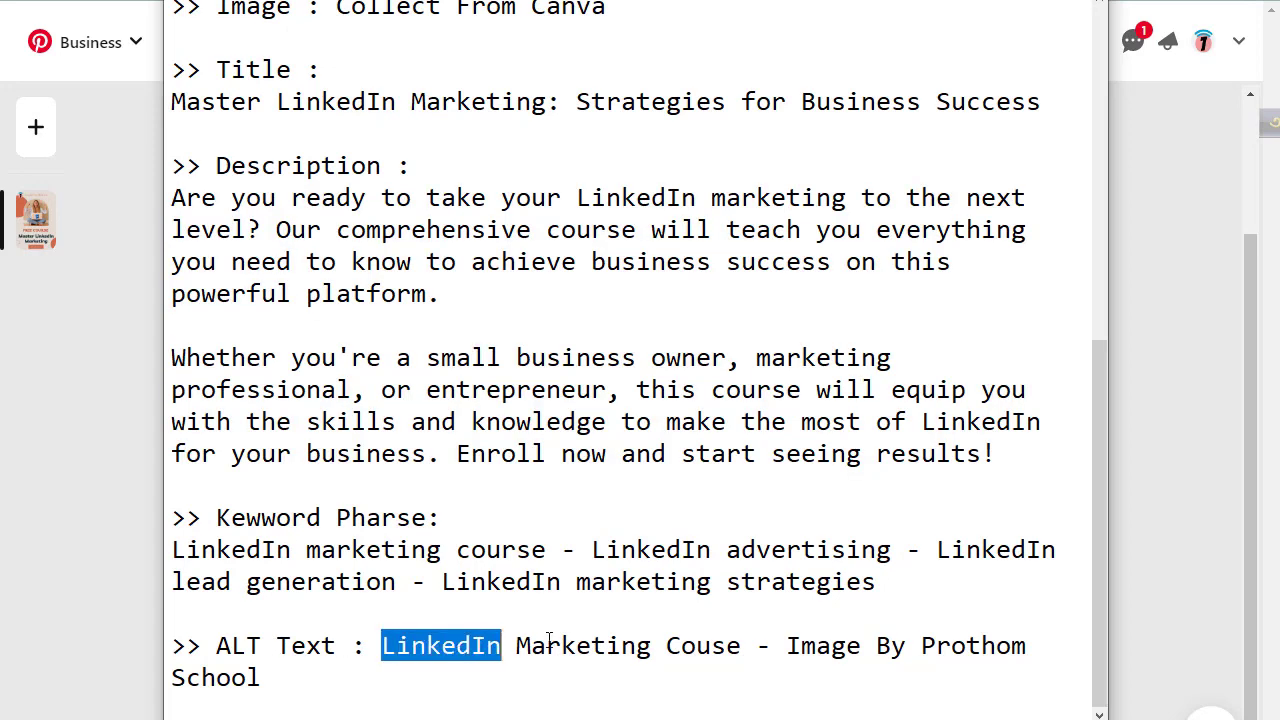
{"action": "left_click_drag", "start_coordinate": [548, 640], "coordinate": [990, 693]}
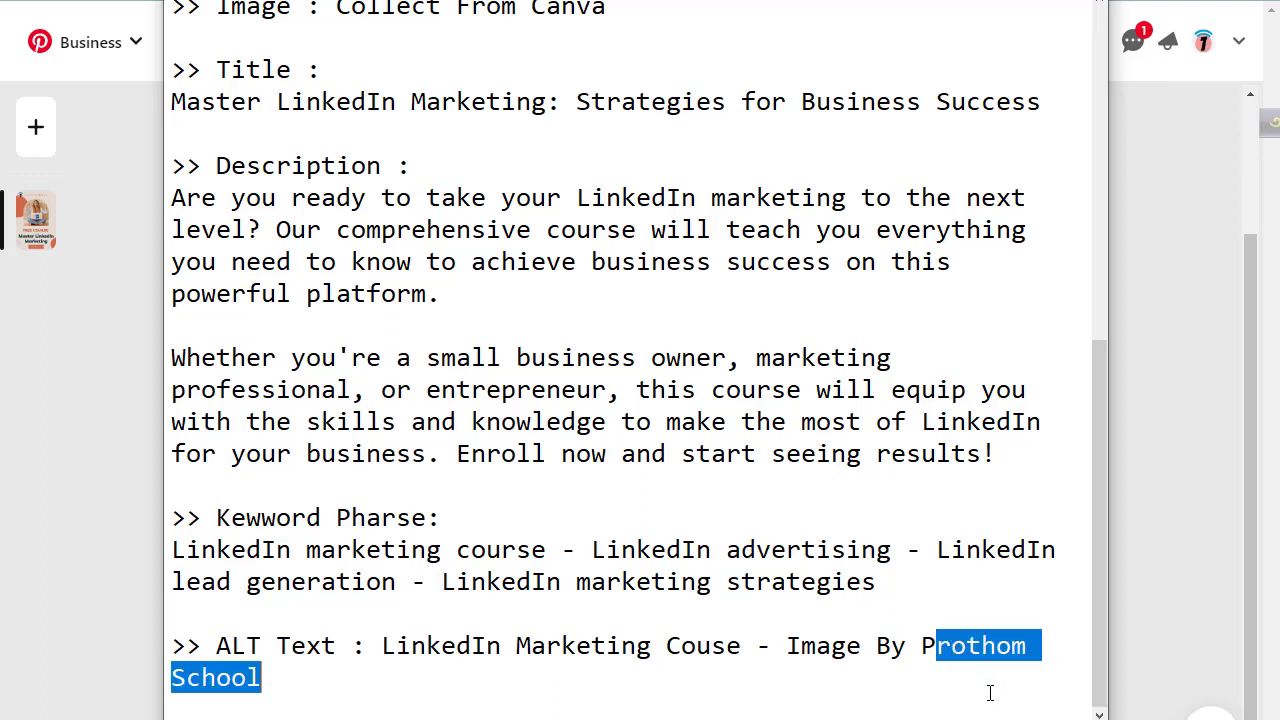
{"action": "left_click", "coordinate": [552, 663]}
{"action": "left_click_drag", "start_coordinate": [366, 645], "coordinate": [652, 645]}
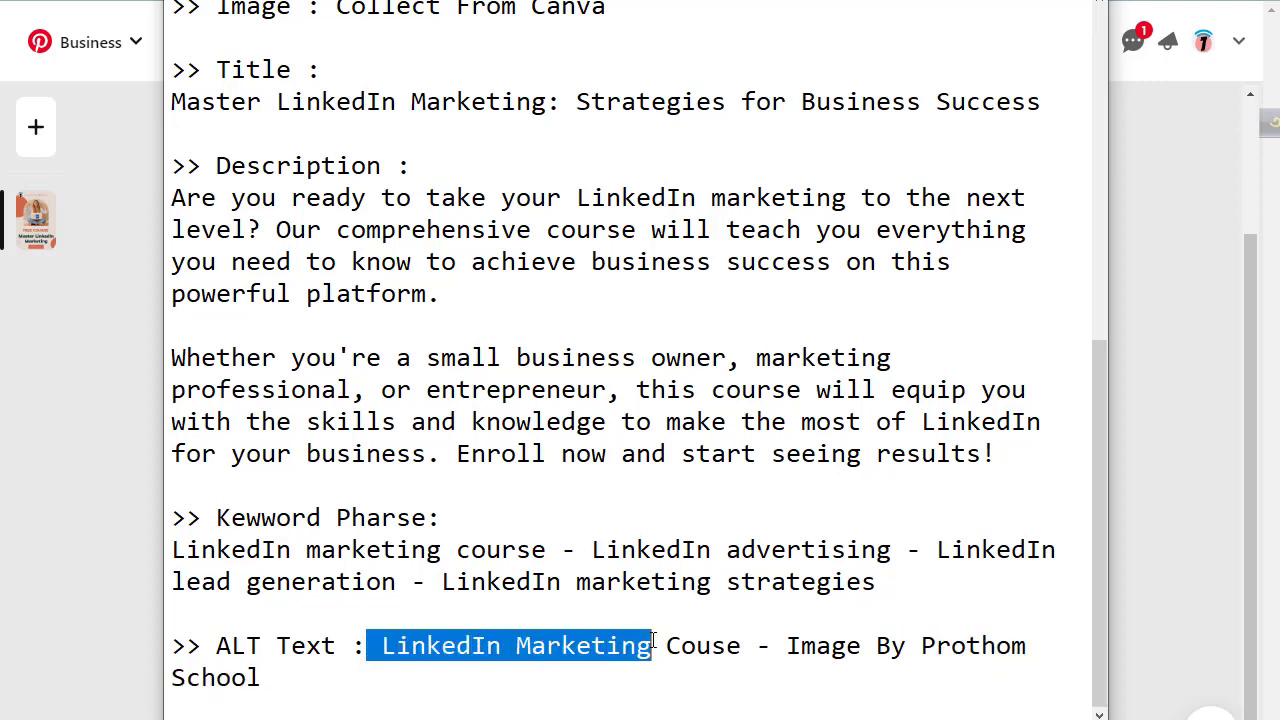
{"action": "left_click_drag", "start_coordinate": [786, 646], "coordinate": [968, 672]}
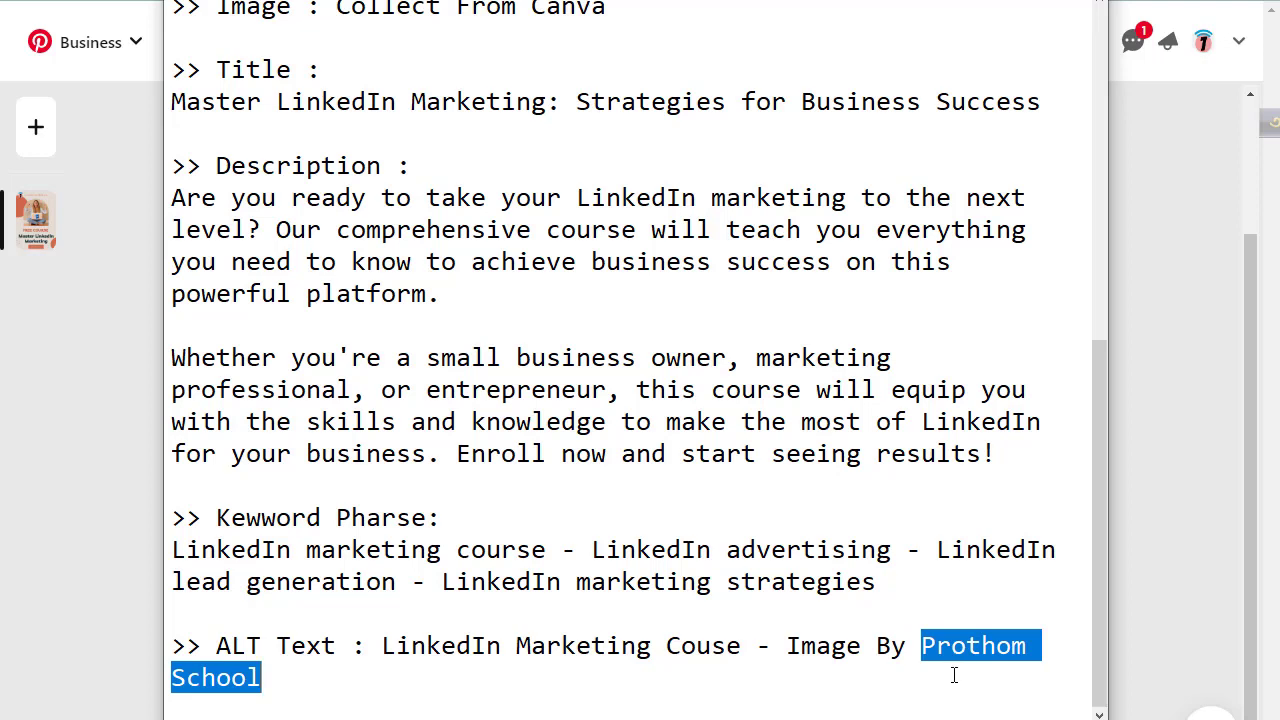
{"action": "left_click_drag", "start_coordinate": [383, 646], "coordinate": [432, 687]}
{"action": "key", "text": "ctrl+c"}
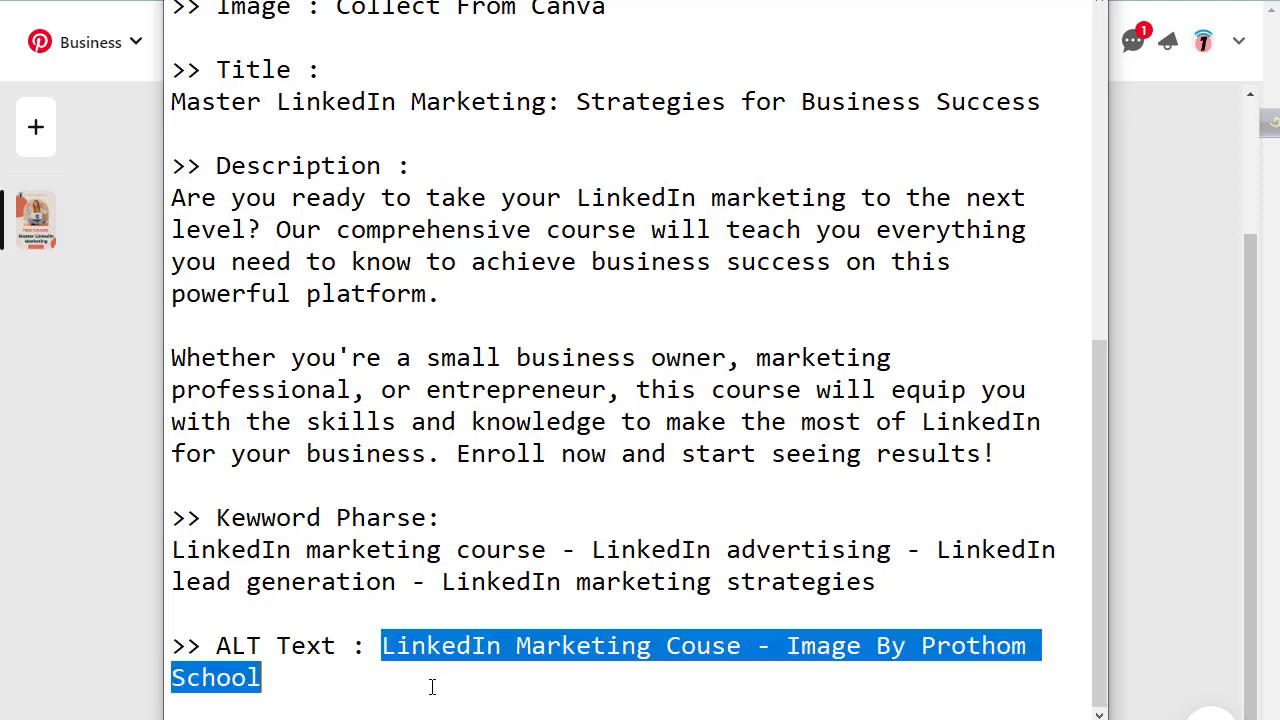
{"action": "key", "text": "alt+Tab"}
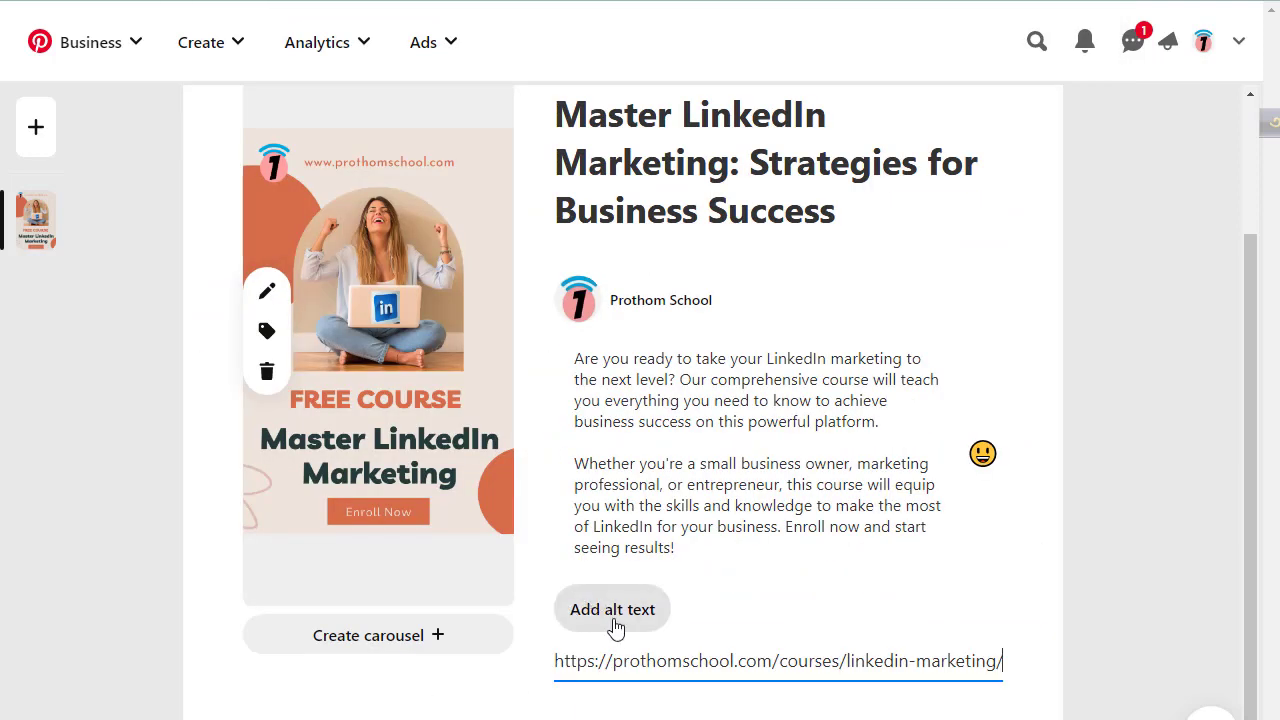
{"action": "left_click", "coordinate": [624, 609]}
{"action": "key", "text": "ctrl+v"}
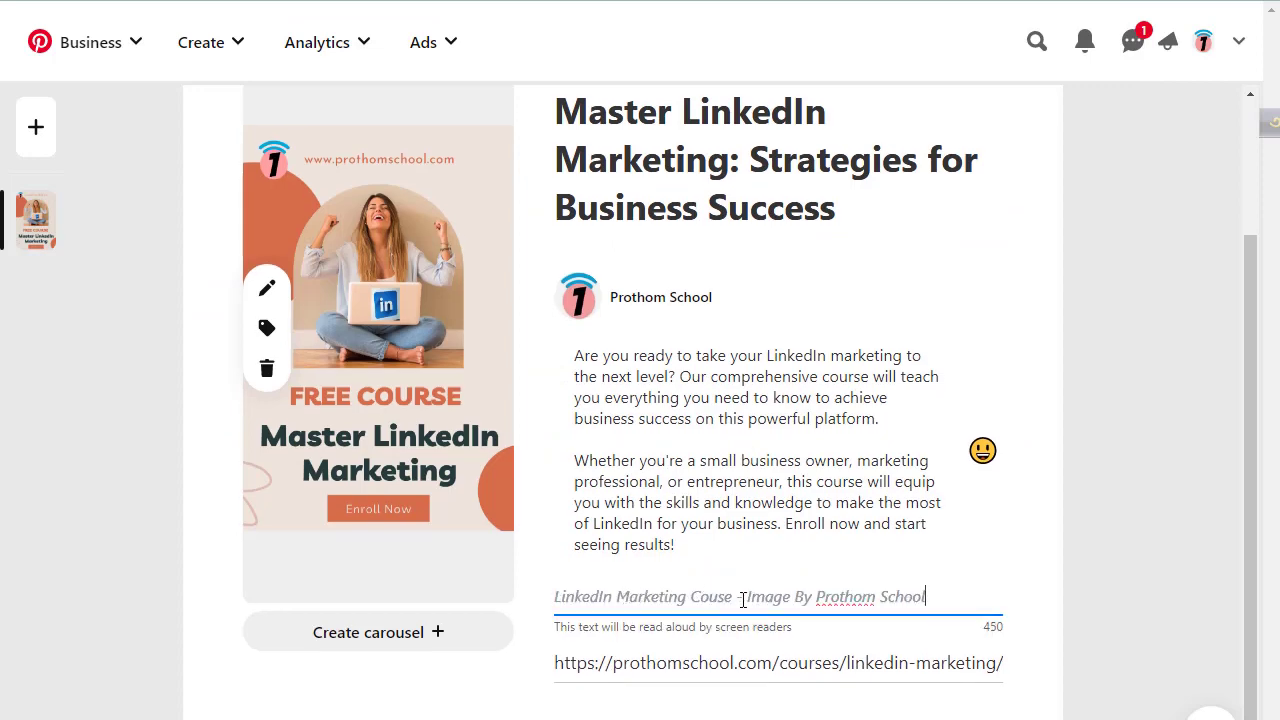
{"action": "left_click", "coordinate": [831, 574]}
- Check the publishing time and board choice, and publish the pin immediately to the Social Media Marketing board
{"action": "scroll", "coordinate": [831, 574], "scroll_direction": "down", "scroll_amount": 1}
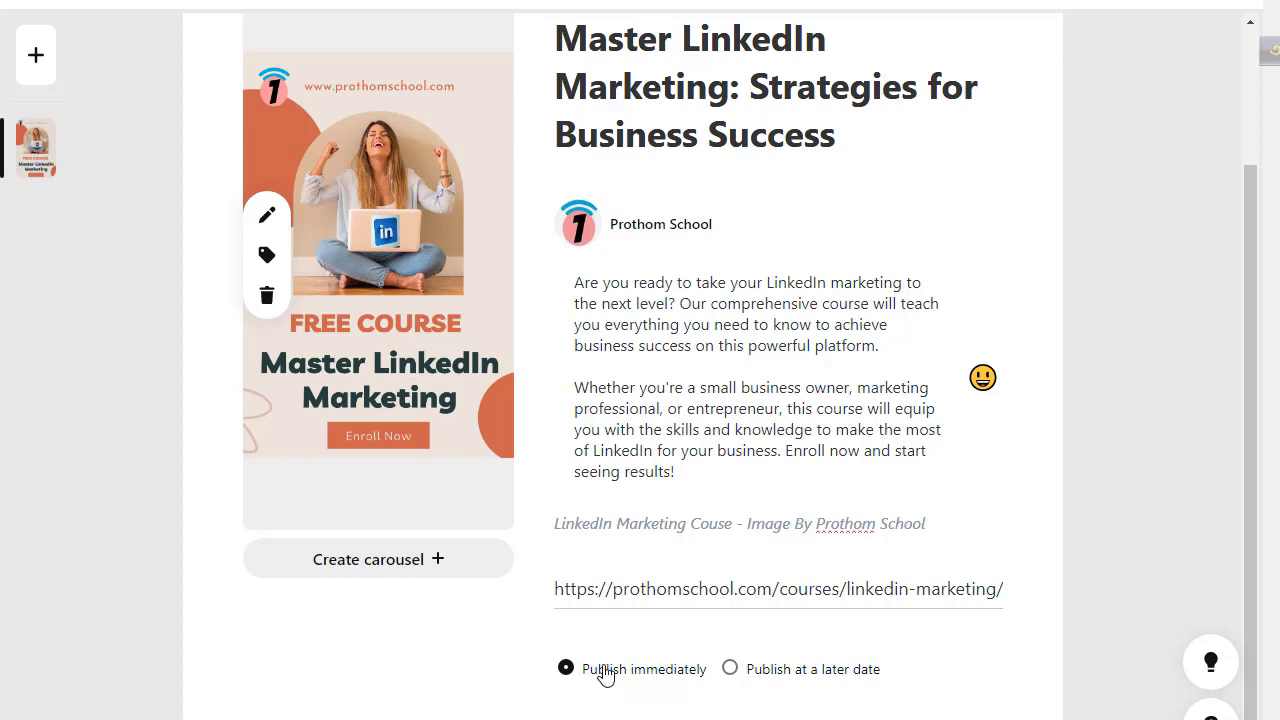
{"action": "scroll", "coordinate": [737, 612], "scroll_direction": "up", "scroll_amount": 2}
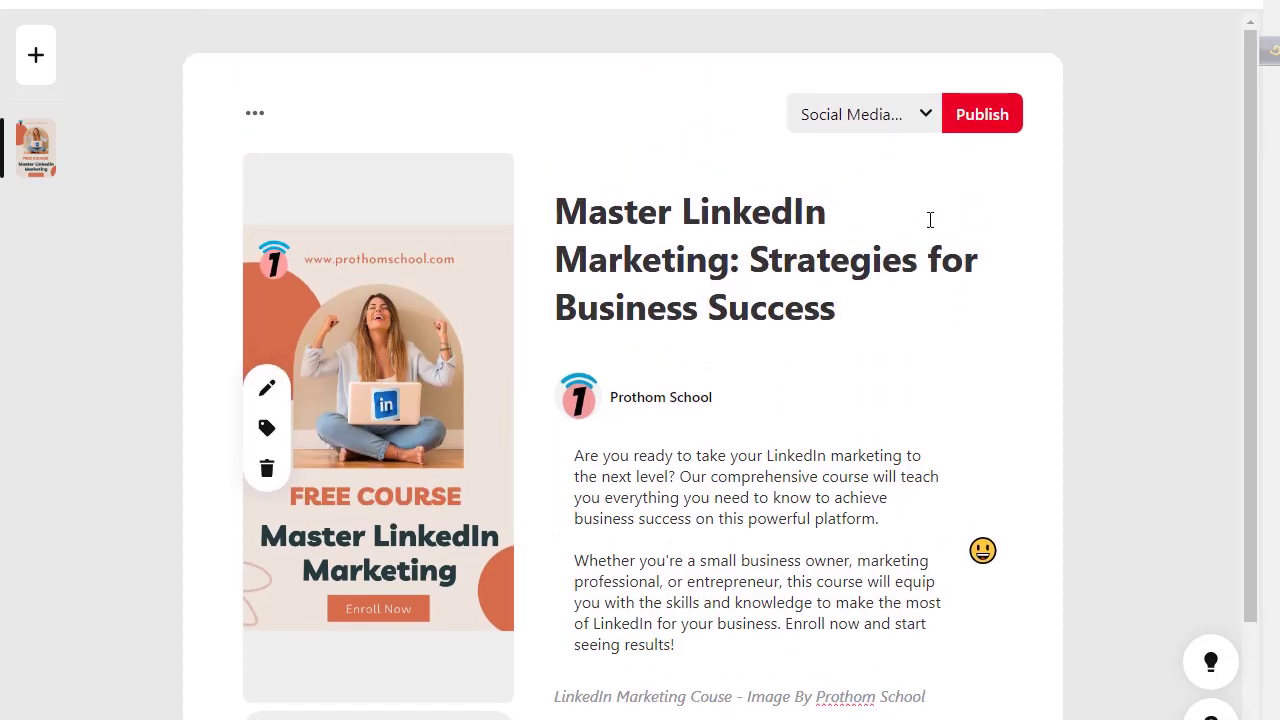
{"action": "left_click", "coordinate": [868, 121]}
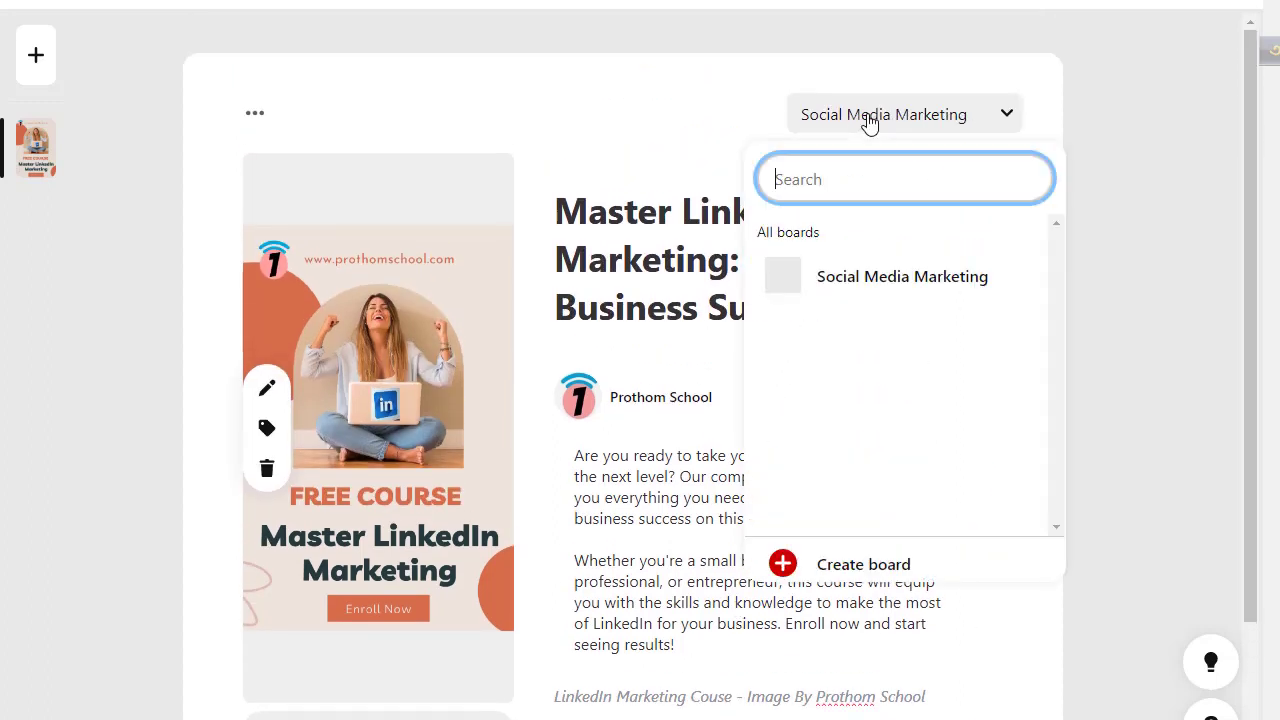
{"action": "mouse_move", "coordinate": [826, 294]}
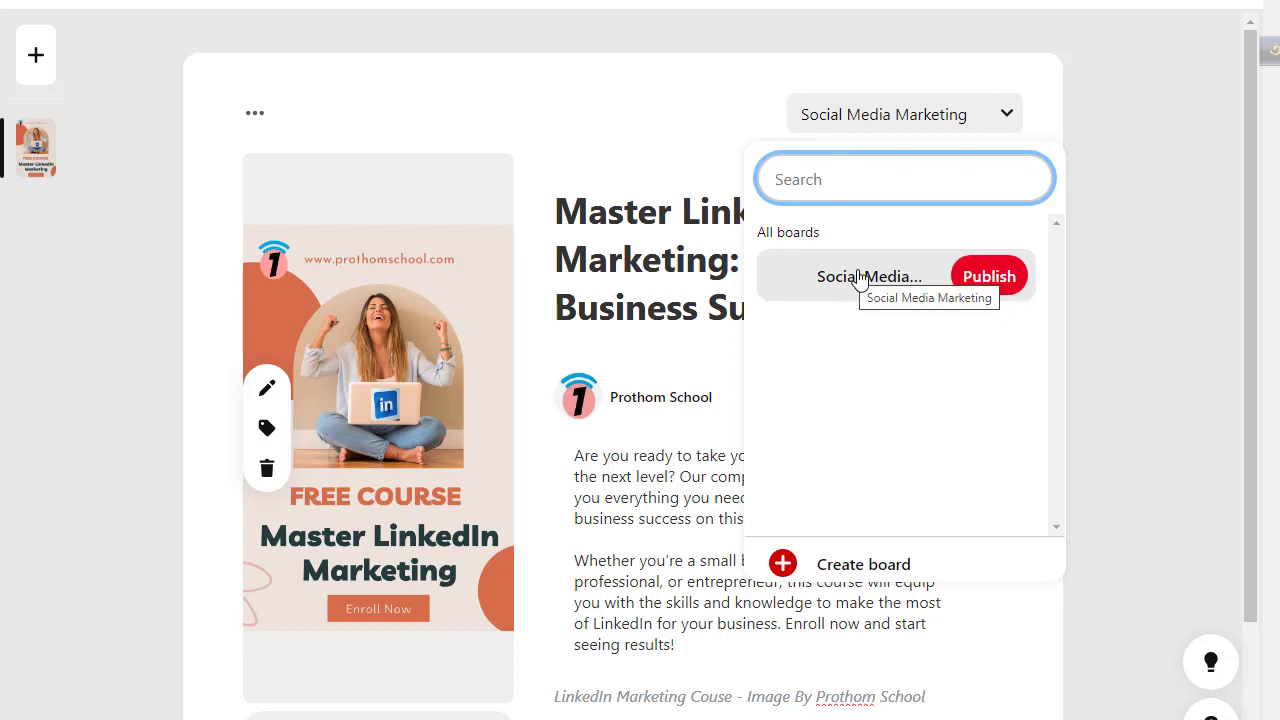
{"action": "left_click", "coordinate": [700, 71]}
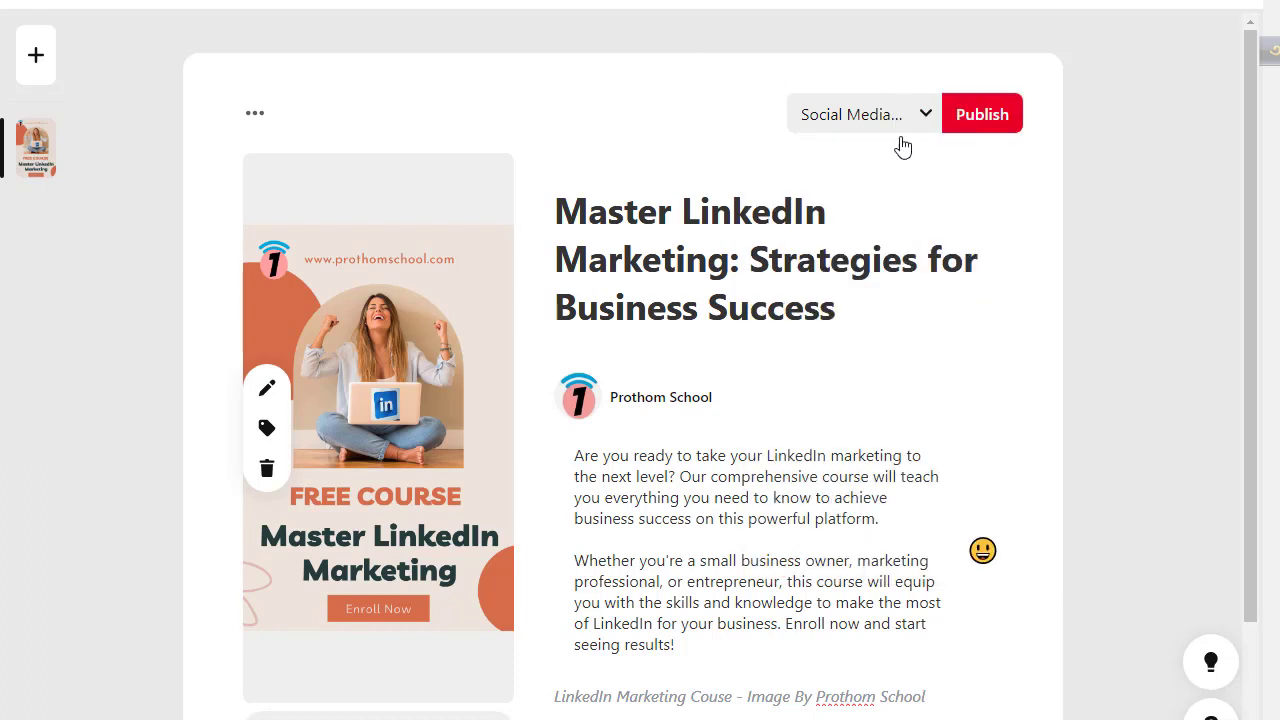
{"action": "left_click", "coordinate": [973, 118]}
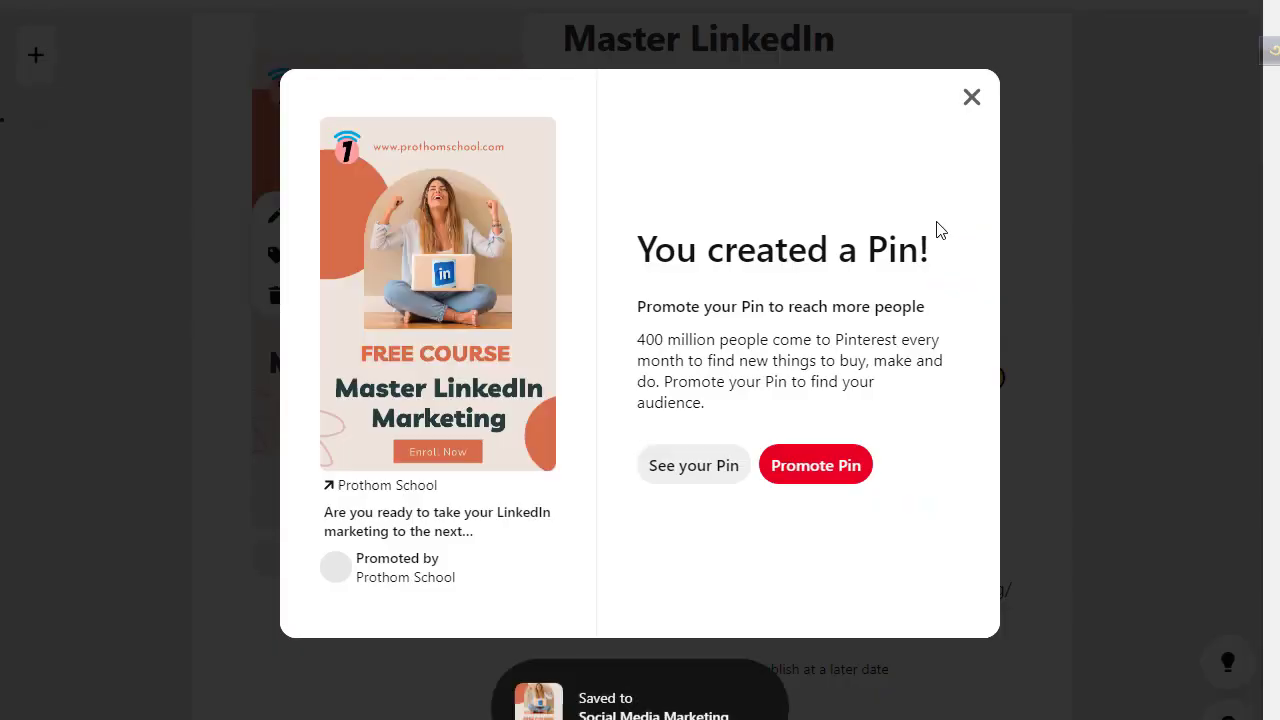
- Open the published pin and review its link, title and full description
{"action": "left_click", "coordinate": [711, 467]}
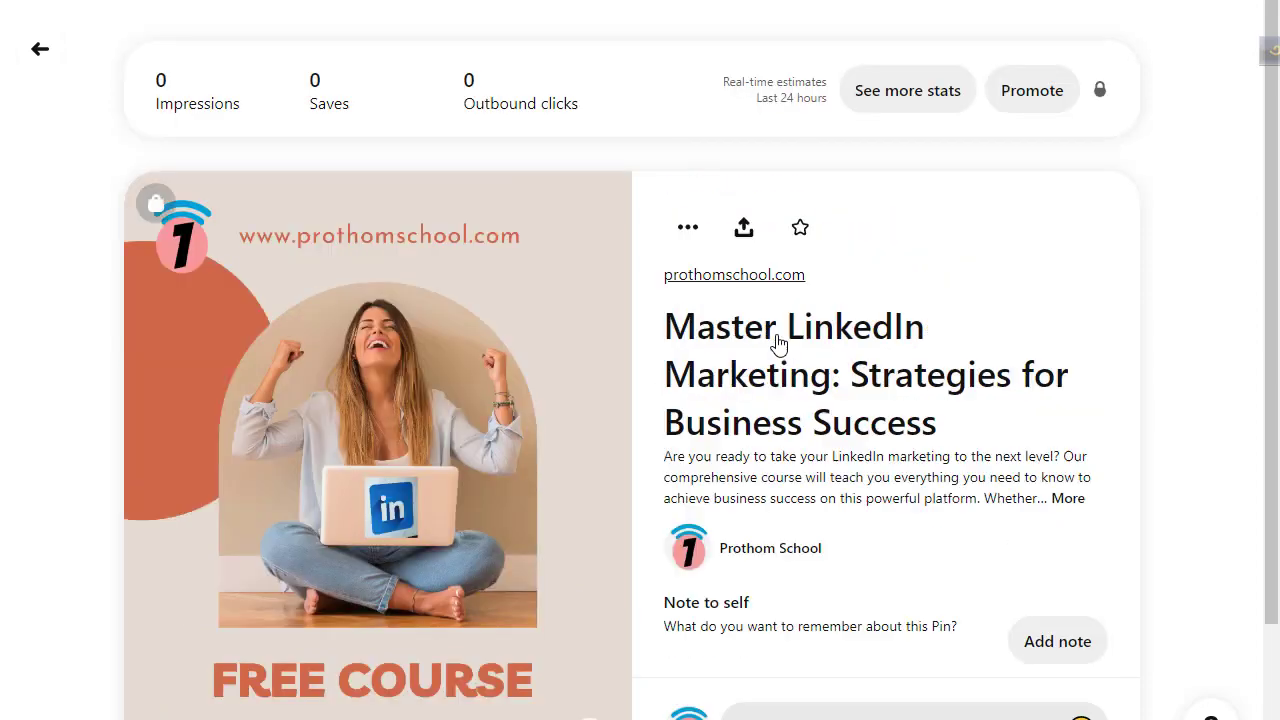
{"action": "scroll", "coordinate": [758, 390], "scroll_direction": "down", "scroll_amount": 3}
{"action": "scroll", "coordinate": [920, 217], "scroll_direction": "up", "scroll_amount": 2}
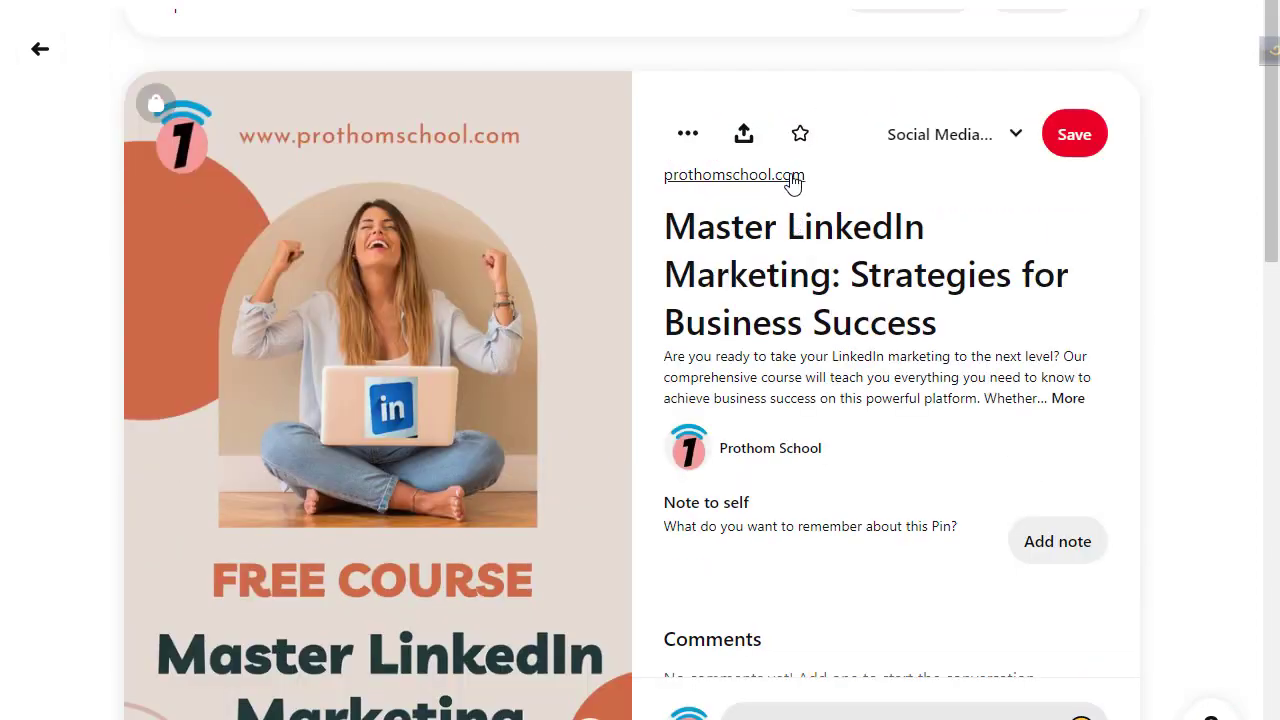
{"action": "scroll", "coordinate": [744, 293], "scroll_direction": "down", "scroll_amount": 1}
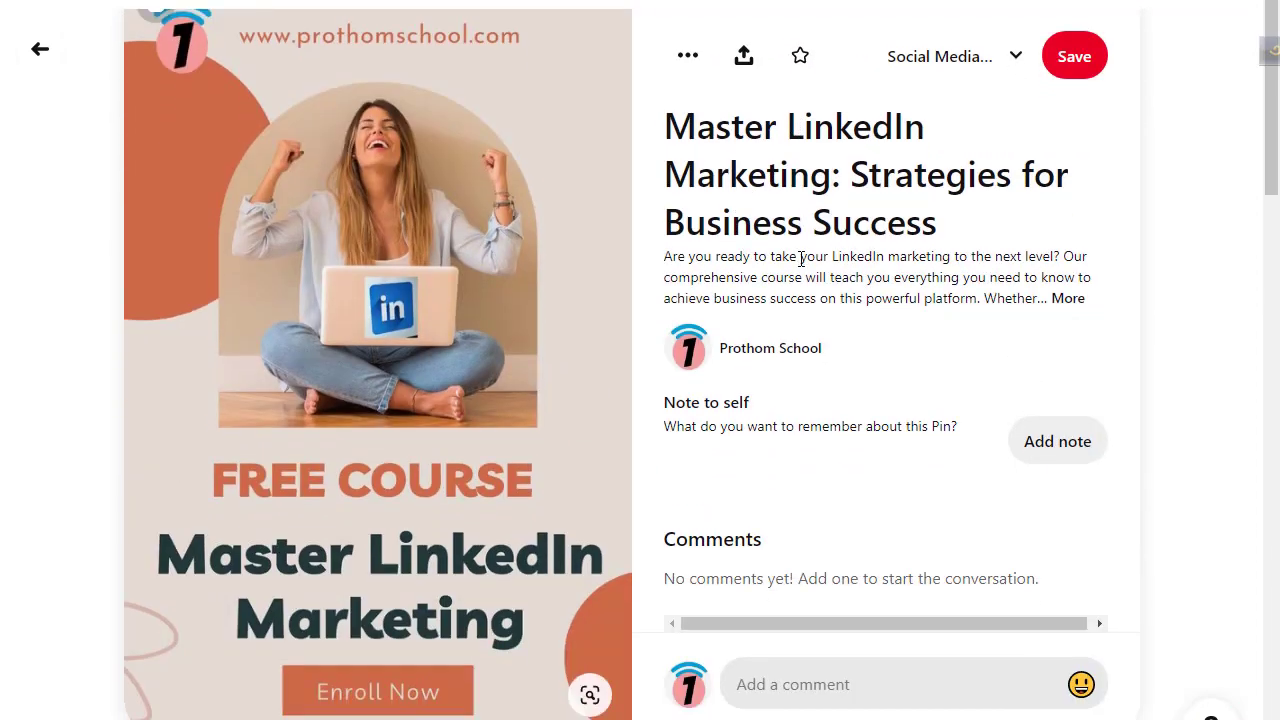
{"action": "left_click", "coordinate": [1081, 299]}
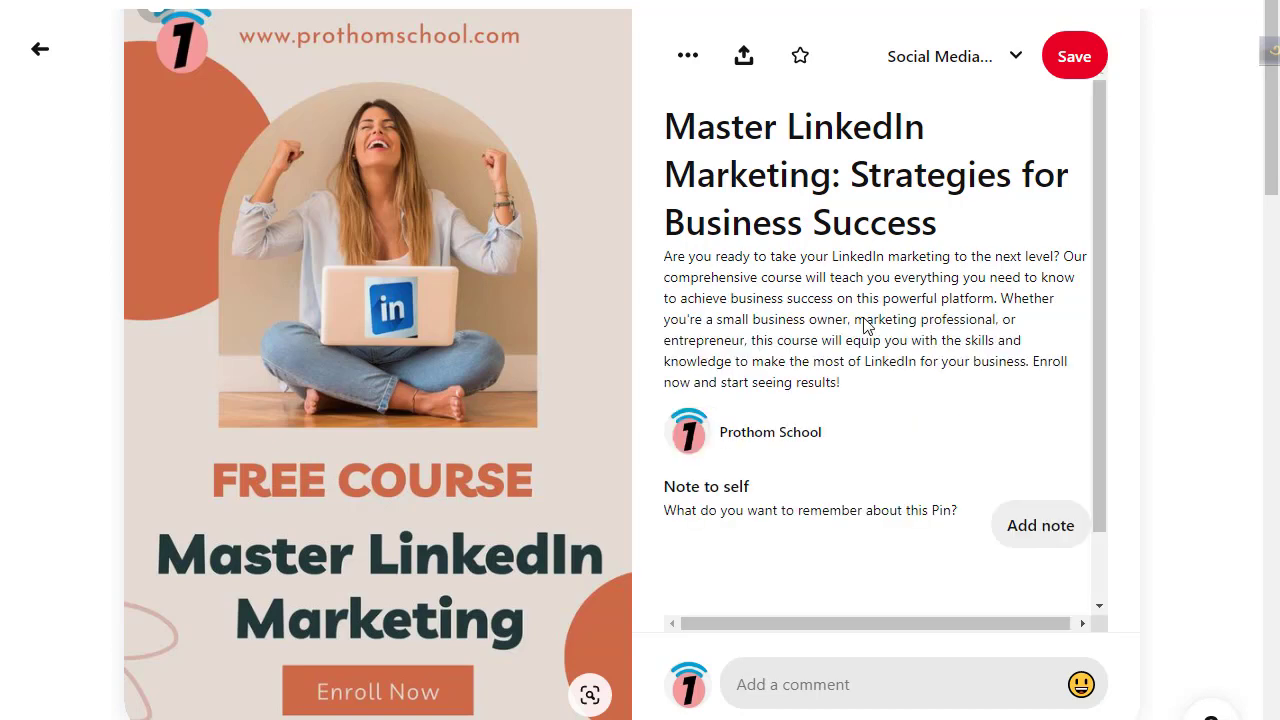
{"action": "scroll", "coordinate": [846, 310], "scroll_direction": "down", "scroll_amount": 1}
{"action": "left_click_drag", "start_coordinate": [843, 304], "coordinate": [664, 177]}
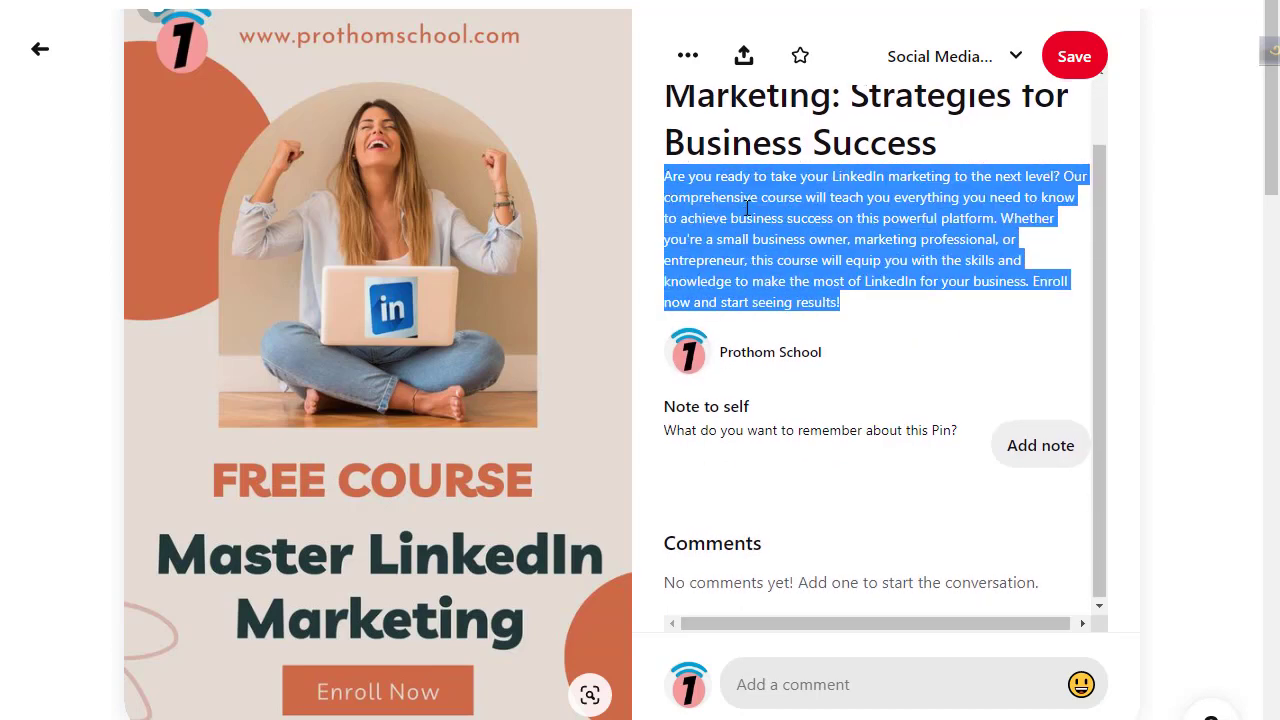
{"action": "scroll", "coordinate": [745, 250], "scroll_direction": "up", "scroll_amount": 1}
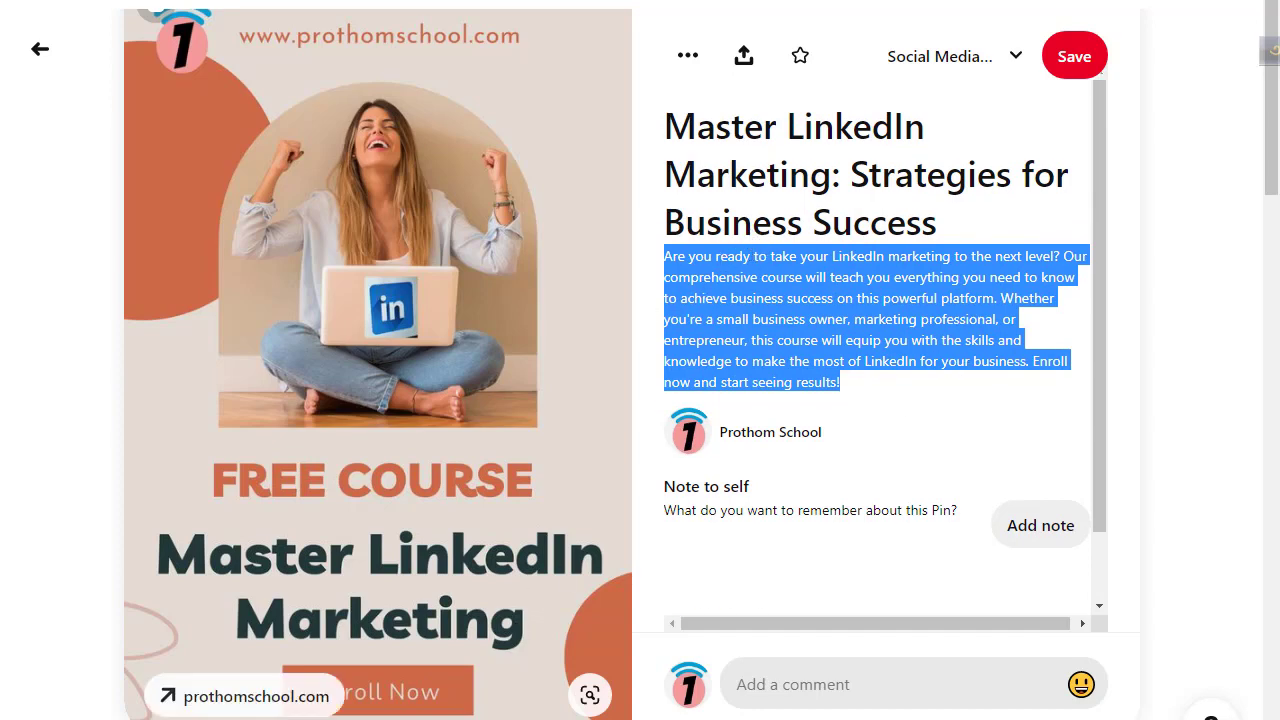
- Append the keyword phrases "LinkedIn marketing course - LinkedIn advertising - LinkedIn lead generation - LinkedIn marketing strategies" from the notes to the published pin's description
{"action": "key", "text": "alt+Tab"}
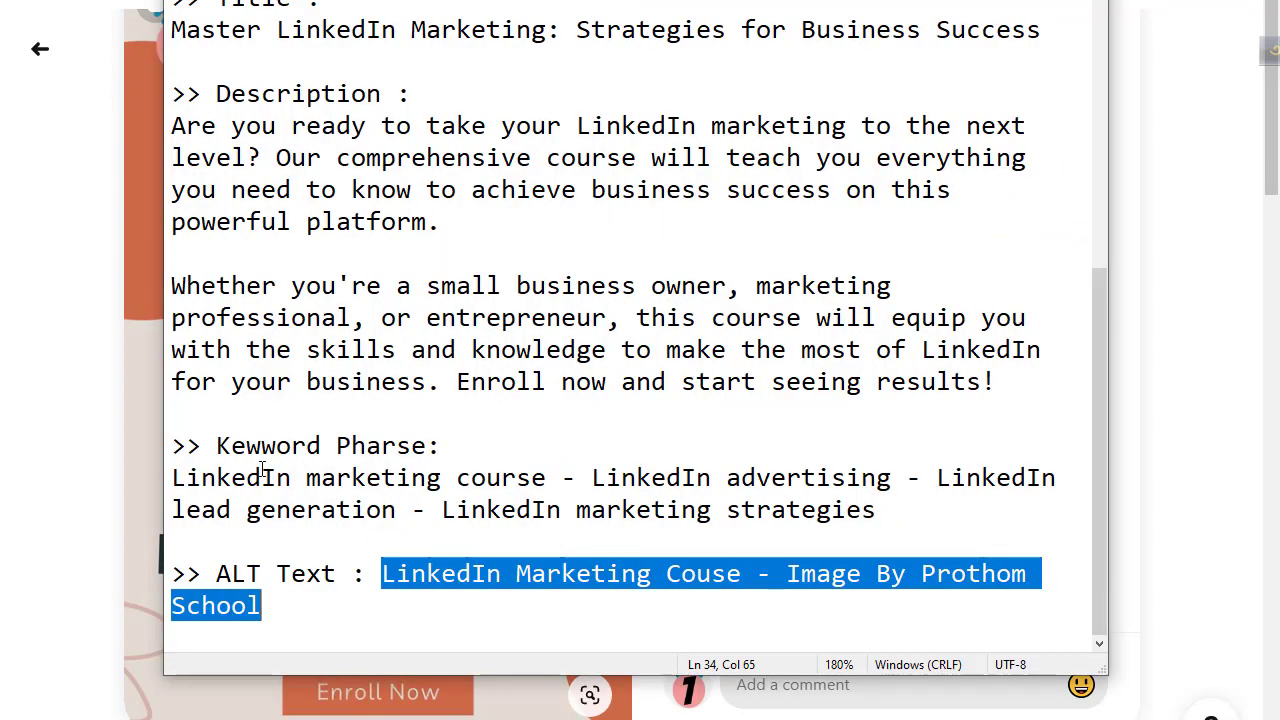
{"action": "left_click_drag", "start_coordinate": [175, 478], "coordinate": [902, 510]}
{"action": "key", "text": "ctrl+c"}
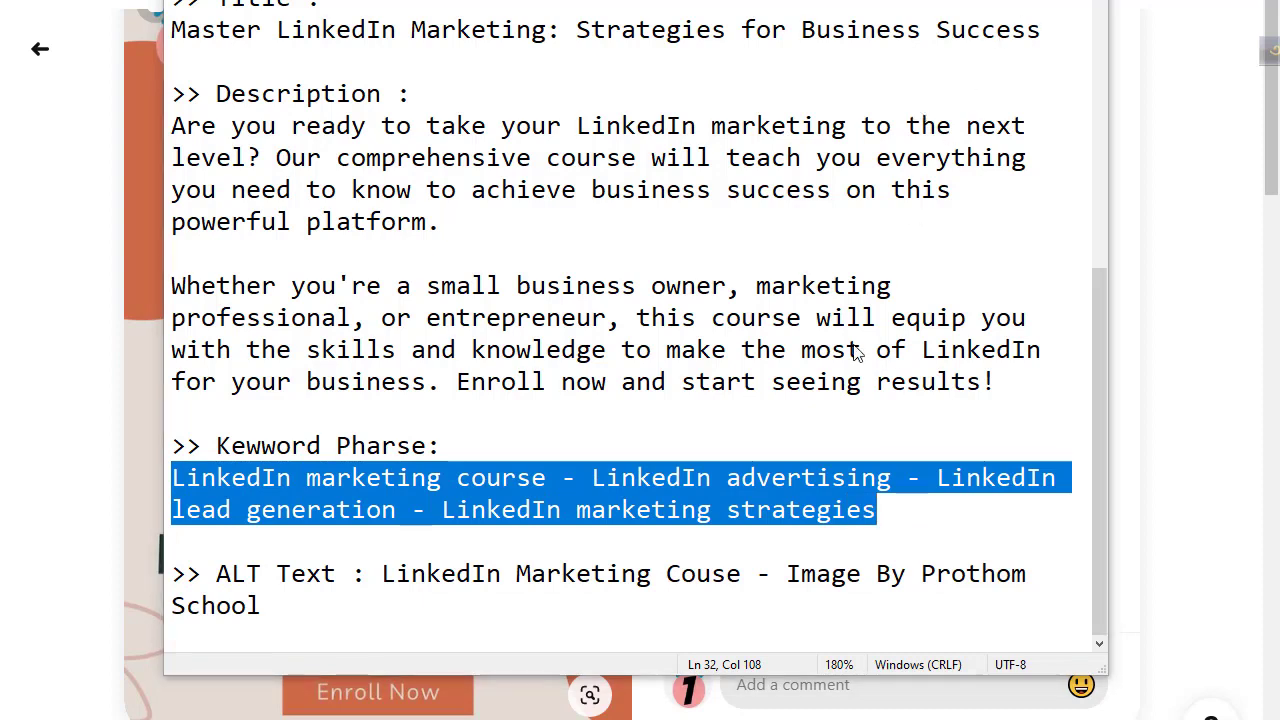
{"action": "key", "text": "alt+Tab"}
{"action": "left_click", "coordinate": [688, 56]}
{"action": "left_click", "coordinate": [634, 122]}
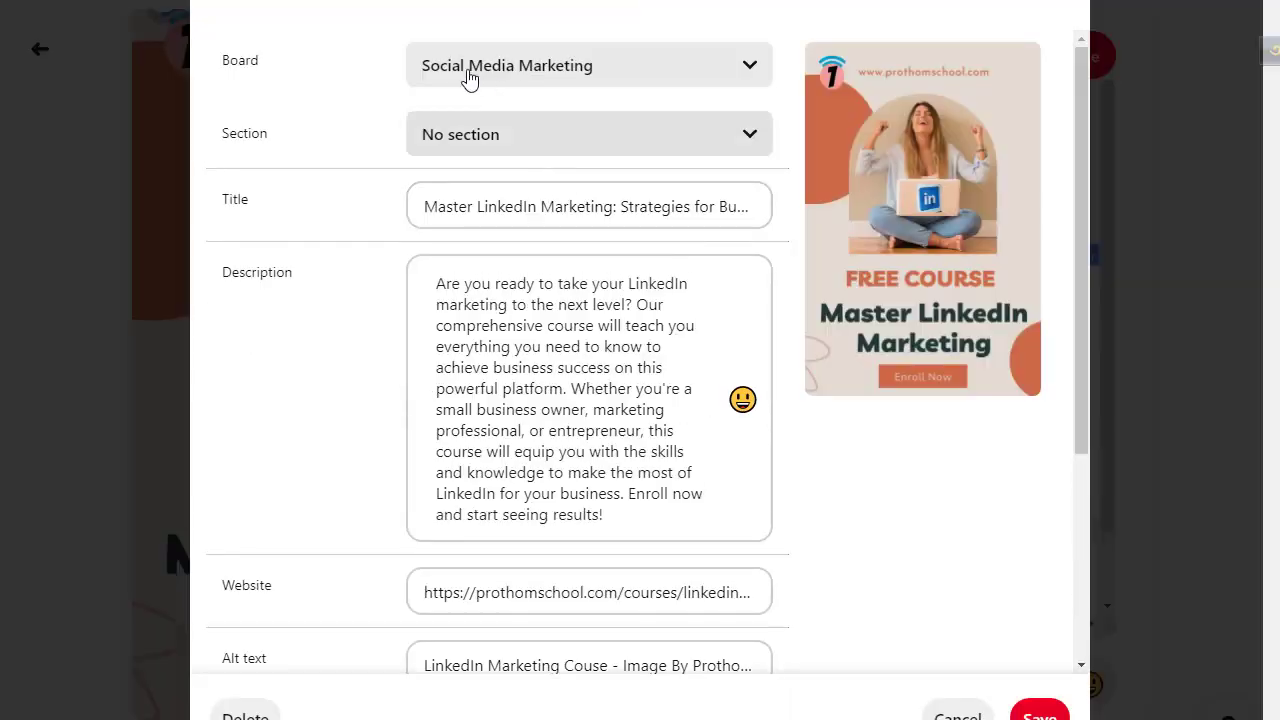
{"action": "scroll", "coordinate": [536, 417], "scroll_direction": "down", "scroll_amount": 3}
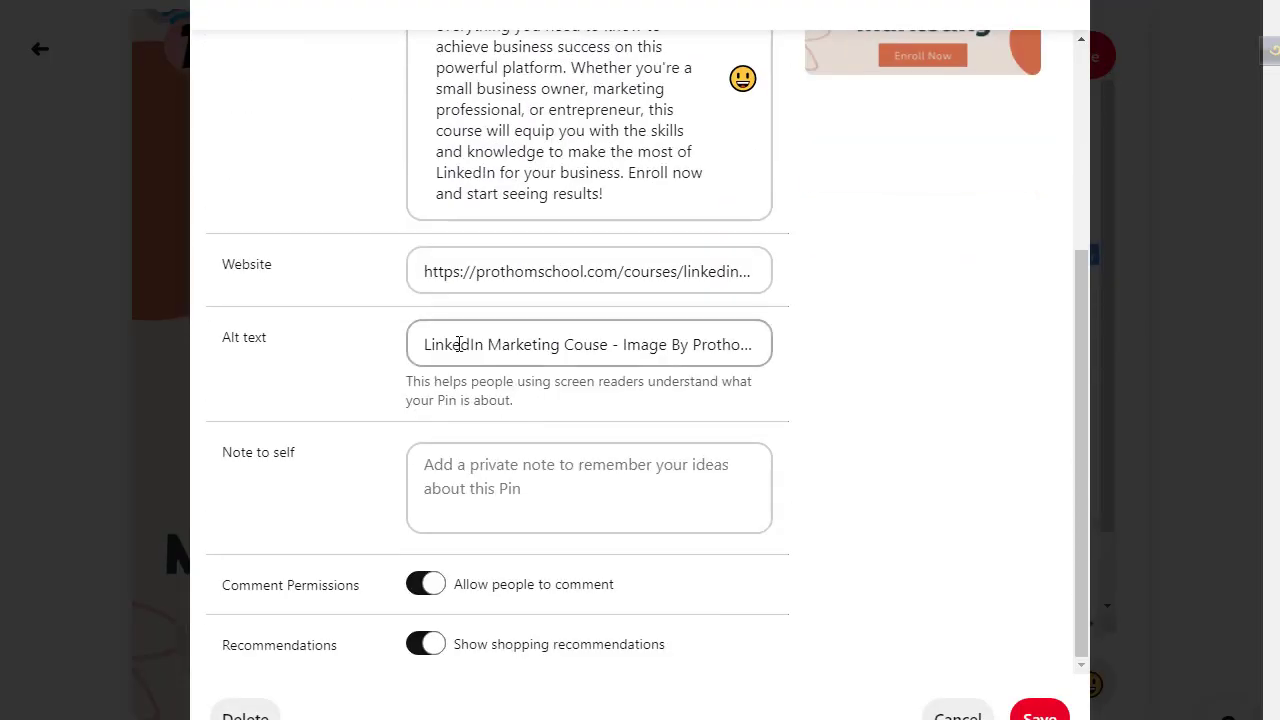
{"action": "scroll", "coordinate": [606, 286], "scroll_direction": "up", "scroll_amount": 2}
{"action": "left_click", "coordinate": [622, 394]}
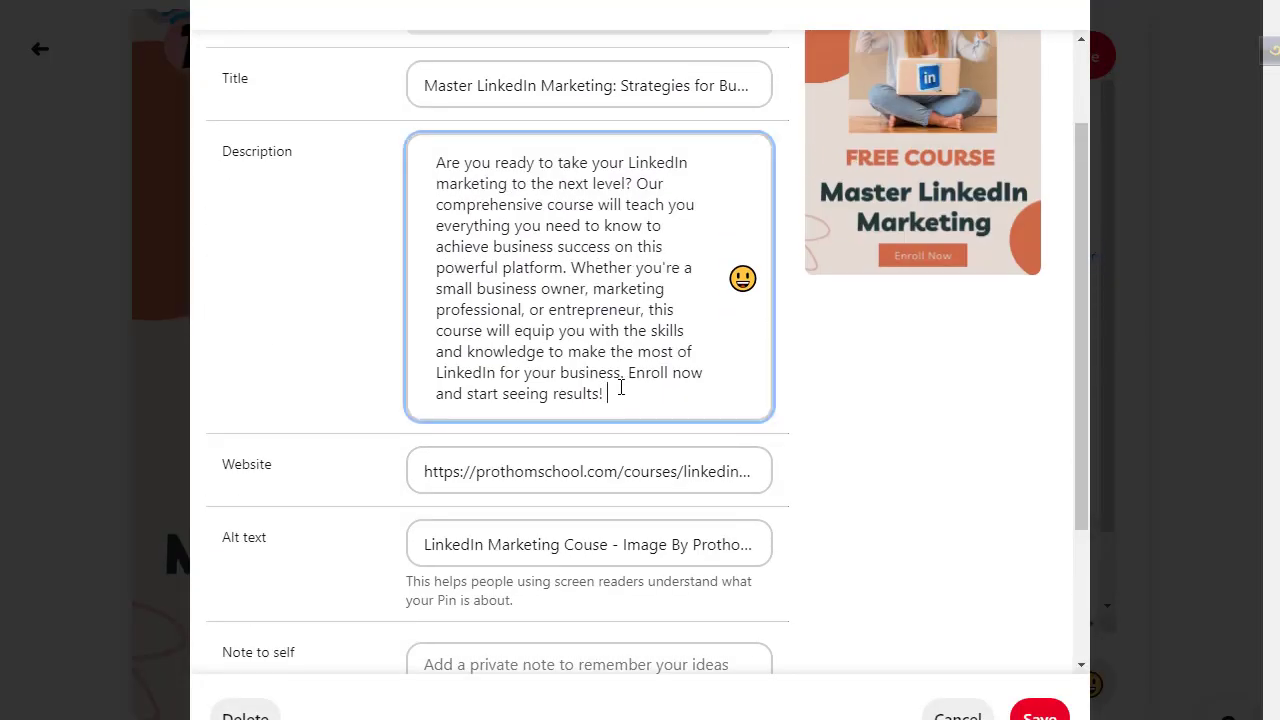
{"action": "key", "text": "ctrl+v"}
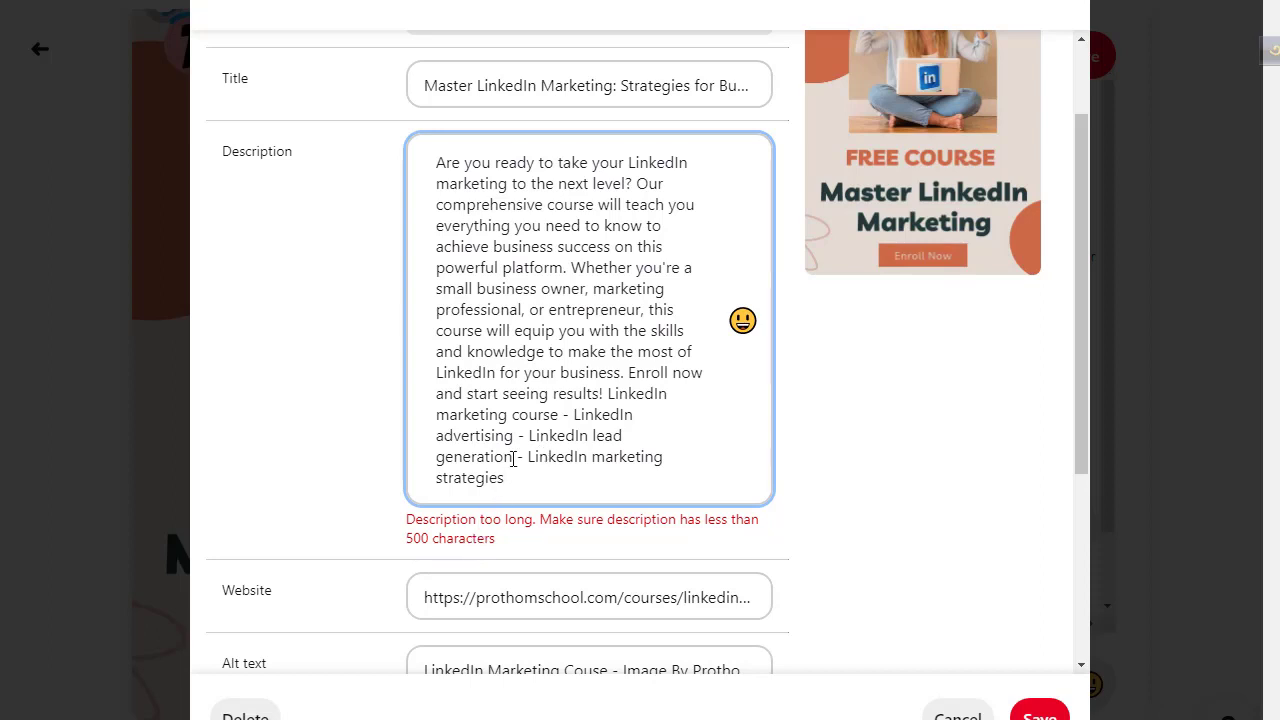
- Remove "- LinkedIn marketing strategies" from the end of the pin's description and select the remaining keyword phrases
{"action": "left_click_drag", "start_coordinate": [518, 458], "coordinate": [500, 374]}
{"action": "key", "text": "BackSpace"}
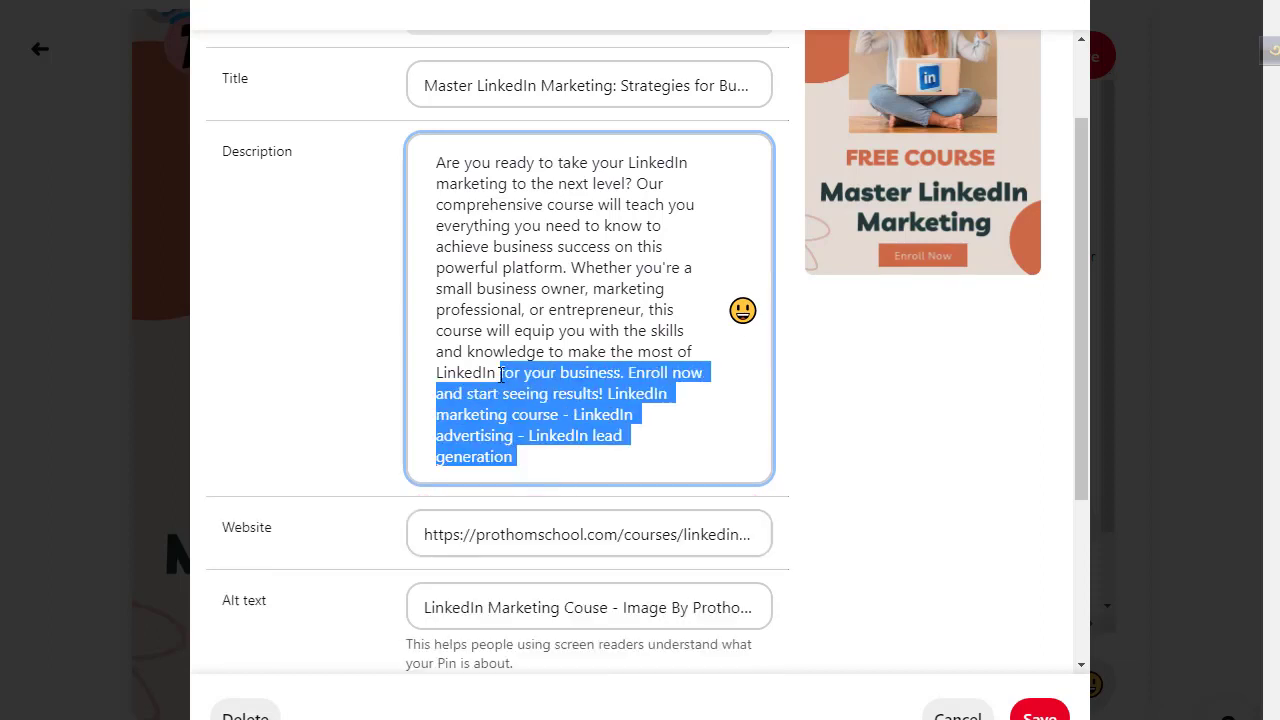
{"action": "left_click", "coordinate": [581, 436]}
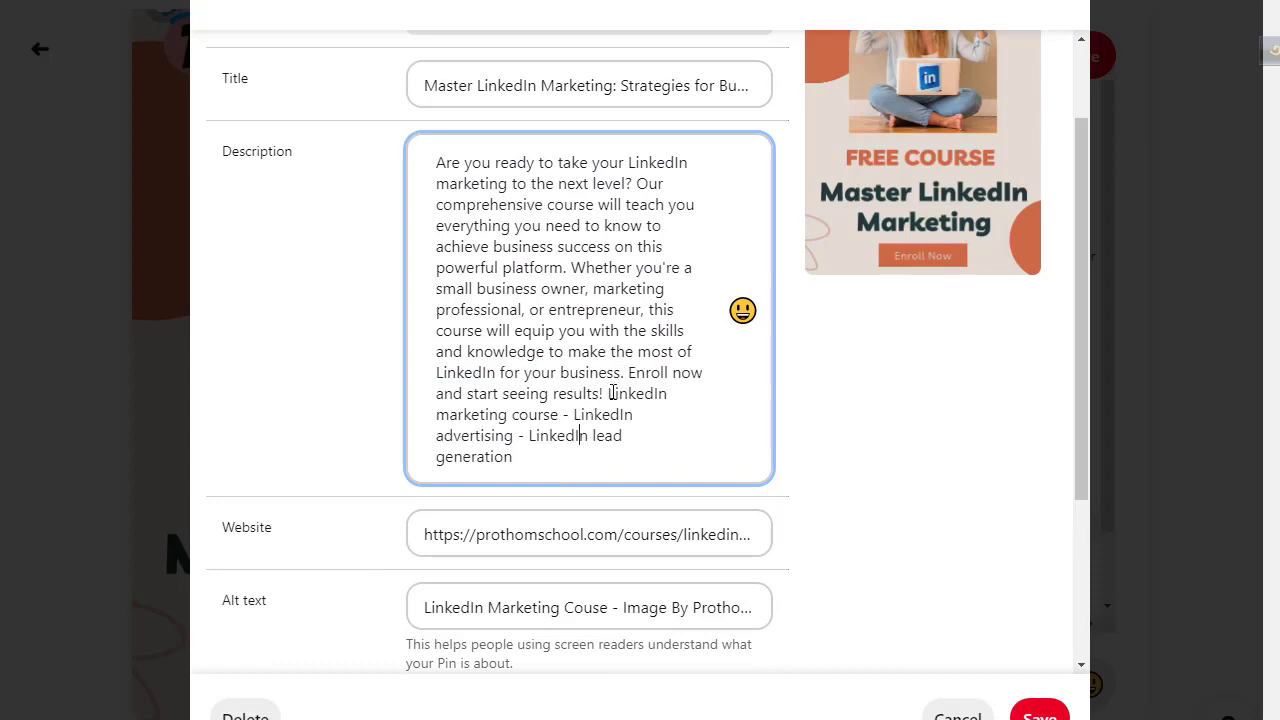
{"action": "left_click_drag", "start_coordinate": [609, 393], "coordinate": [553, 448]}
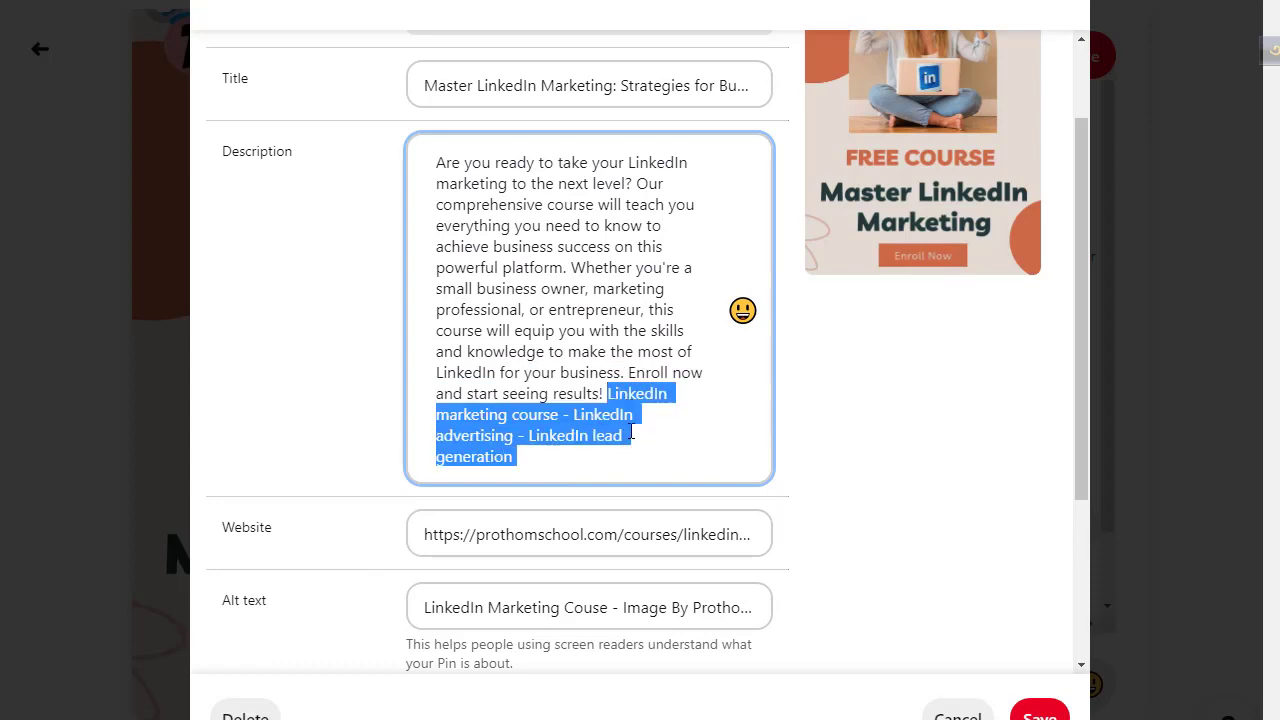
- Examine the pin's title in the edit form, highlighting "LinkedIn Marketing:" and "Strategies for Business Success" to check the keyword wording
{"action": "scroll", "coordinate": [680, 400], "scroll_direction": "up", "scroll_amount": 2}
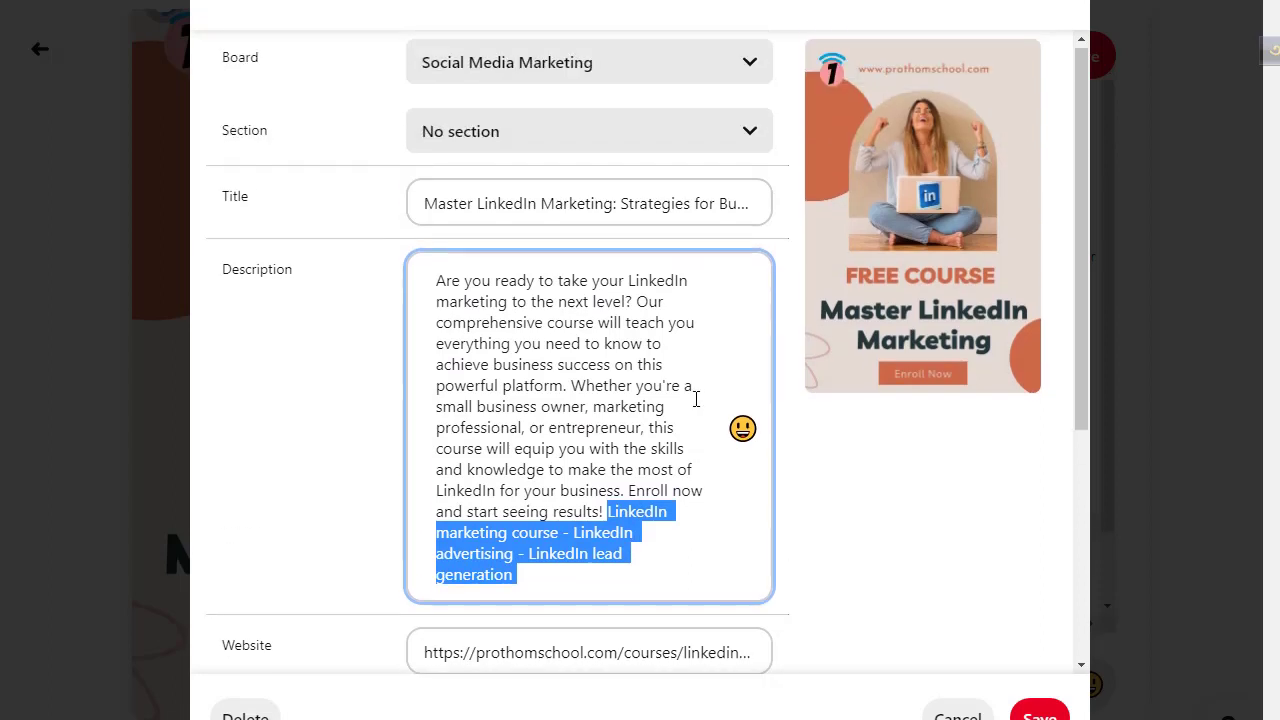
{"action": "triple_click", "coordinate": [544, 206]}
{"action": "left_click", "coordinate": [512, 207]}
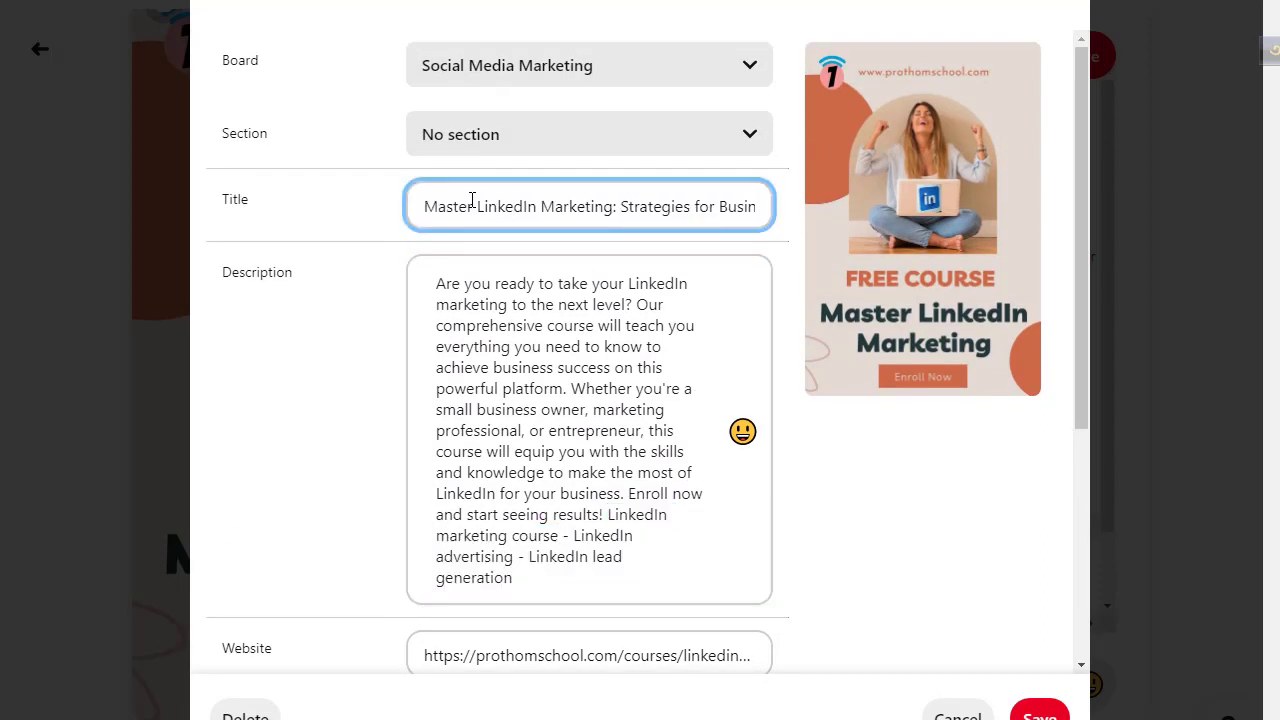
{"action": "left_click_drag", "start_coordinate": [472, 206], "coordinate": [618, 206]}
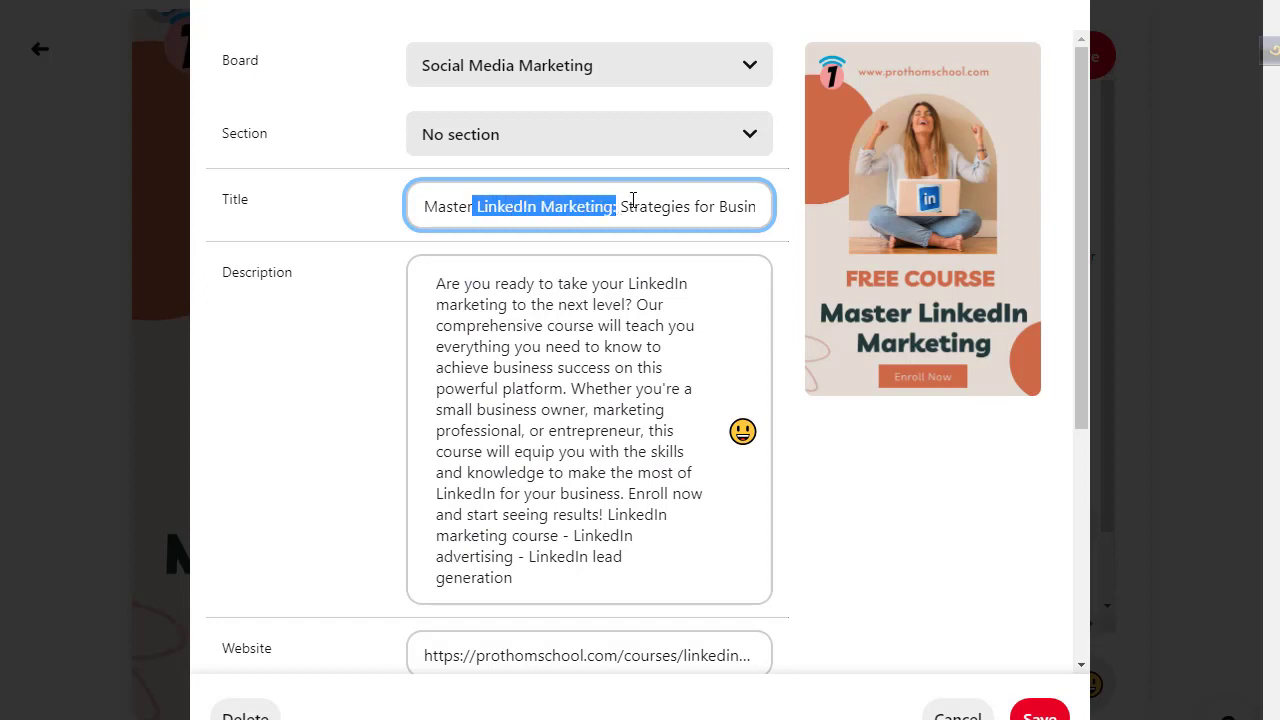
{"action": "double_click", "coordinate": [624, 208]}
{"action": "key", "text": "shift+End"}
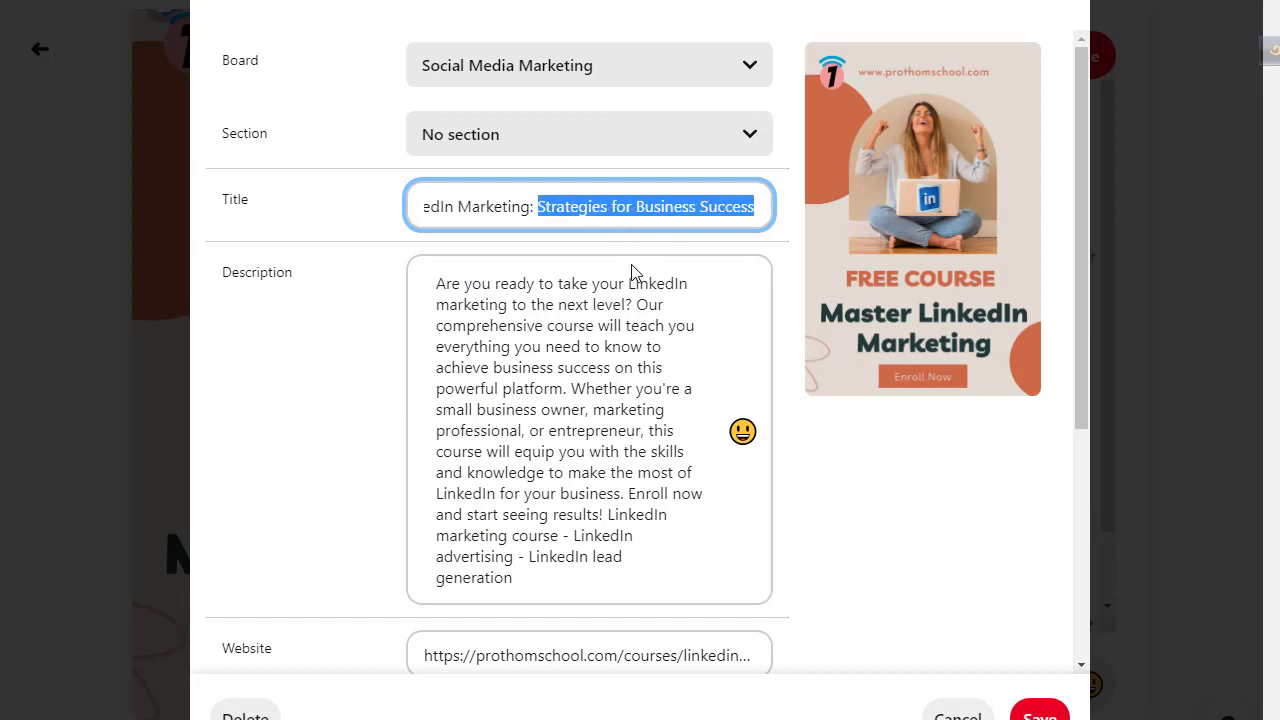
{"action": "scroll", "coordinate": [625, 216], "scroll_direction": "down", "scroll_amount": 1}
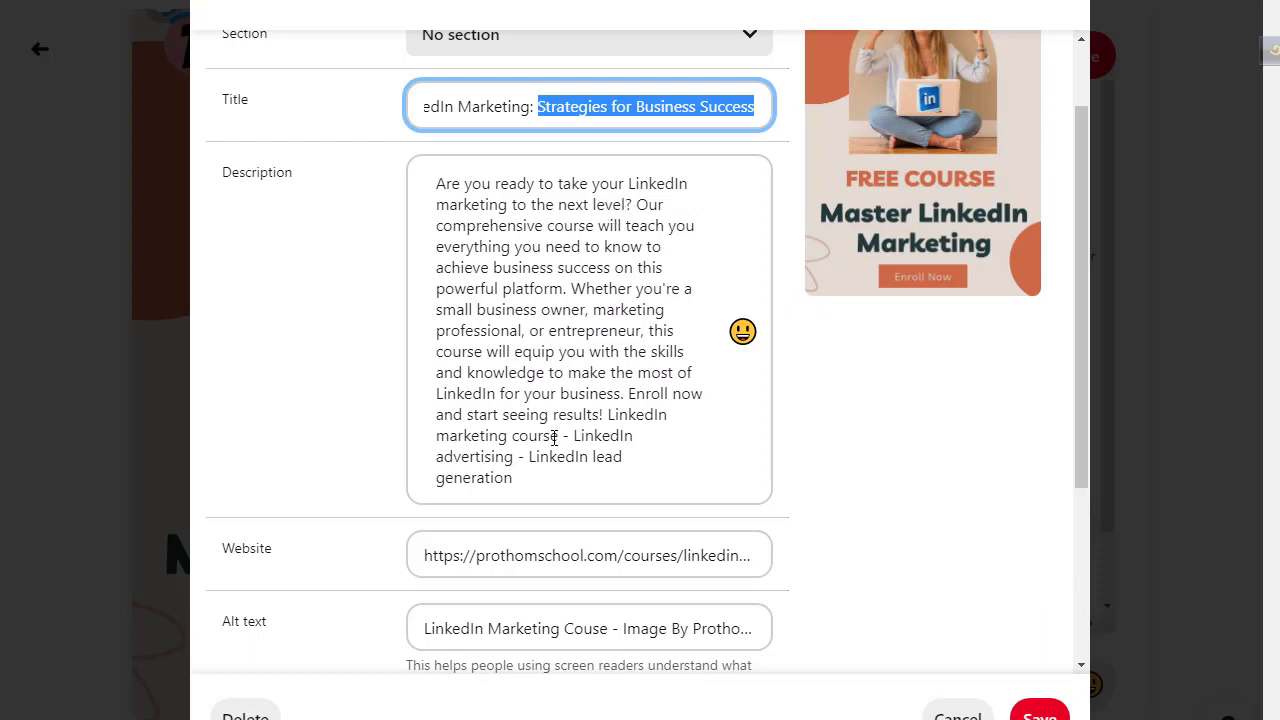
- Check the pin's description, alt text, comment permission and shopping recommendation settings, and save the edited pin
{"action": "left_click", "coordinate": [571, 410]}
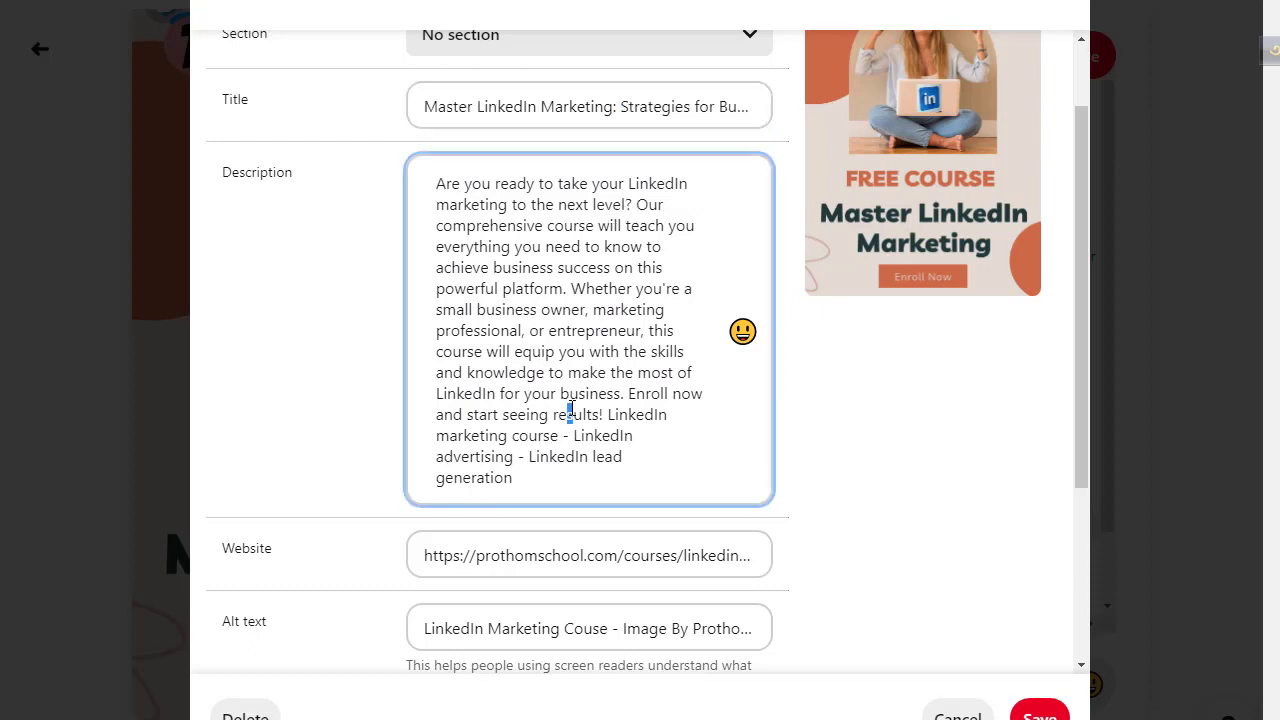
{"action": "scroll", "coordinate": [575, 500], "scroll_direction": "down", "scroll_amount": 1}
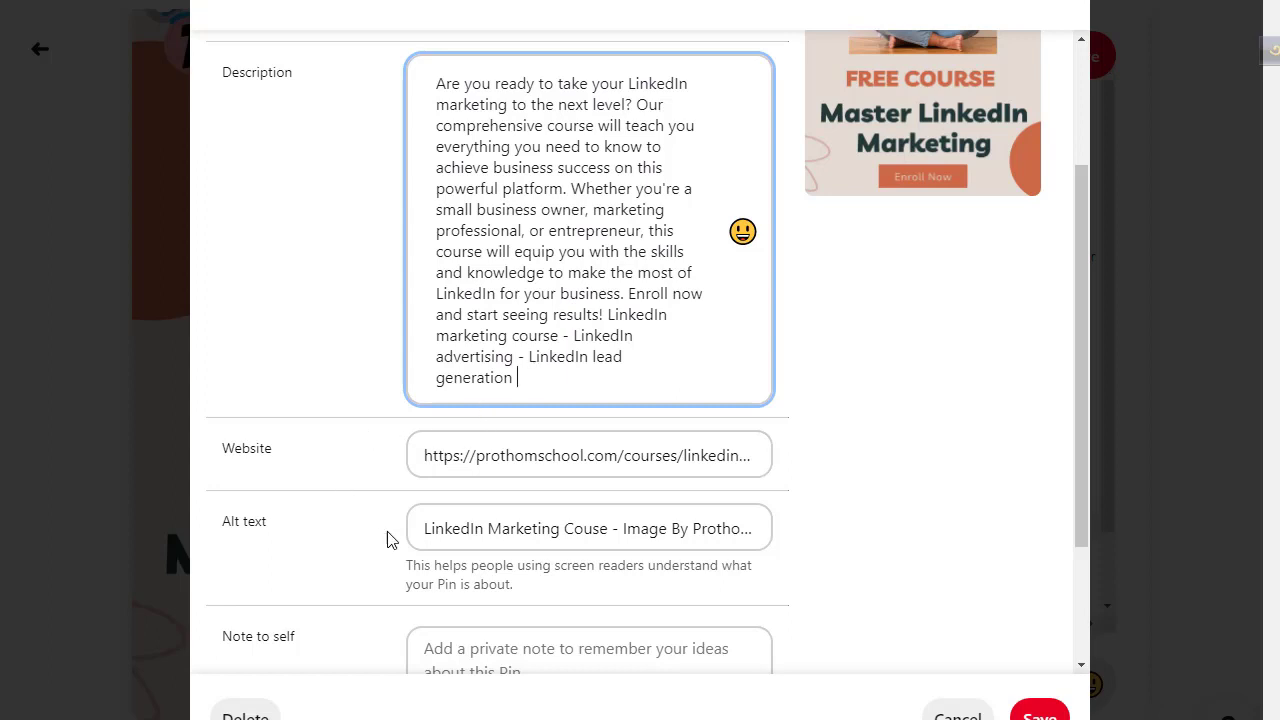
{"action": "left_click", "coordinate": [464, 529]}
{"action": "scroll", "coordinate": [600, 515], "scroll_direction": "down", "scroll_amount": 1}
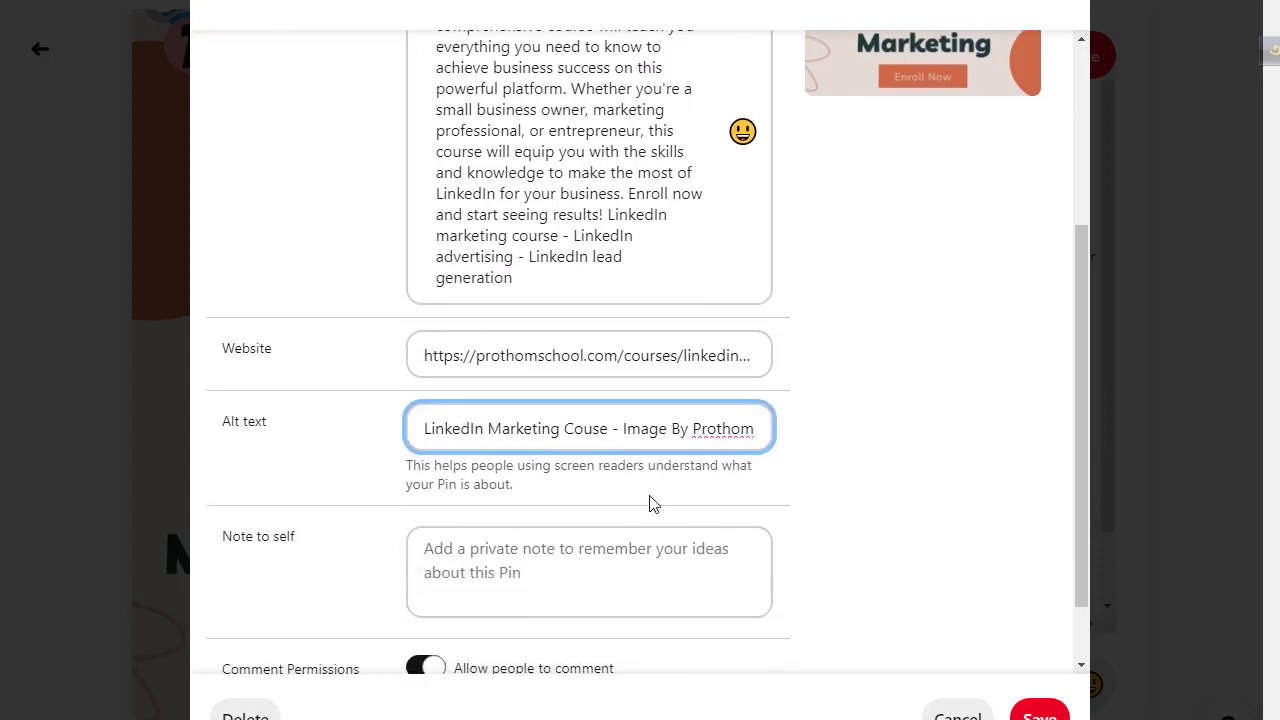
{"action": "scroll", "coordinate": [320, 520], "scroll_direction": "down", "scroll_amount": 1}
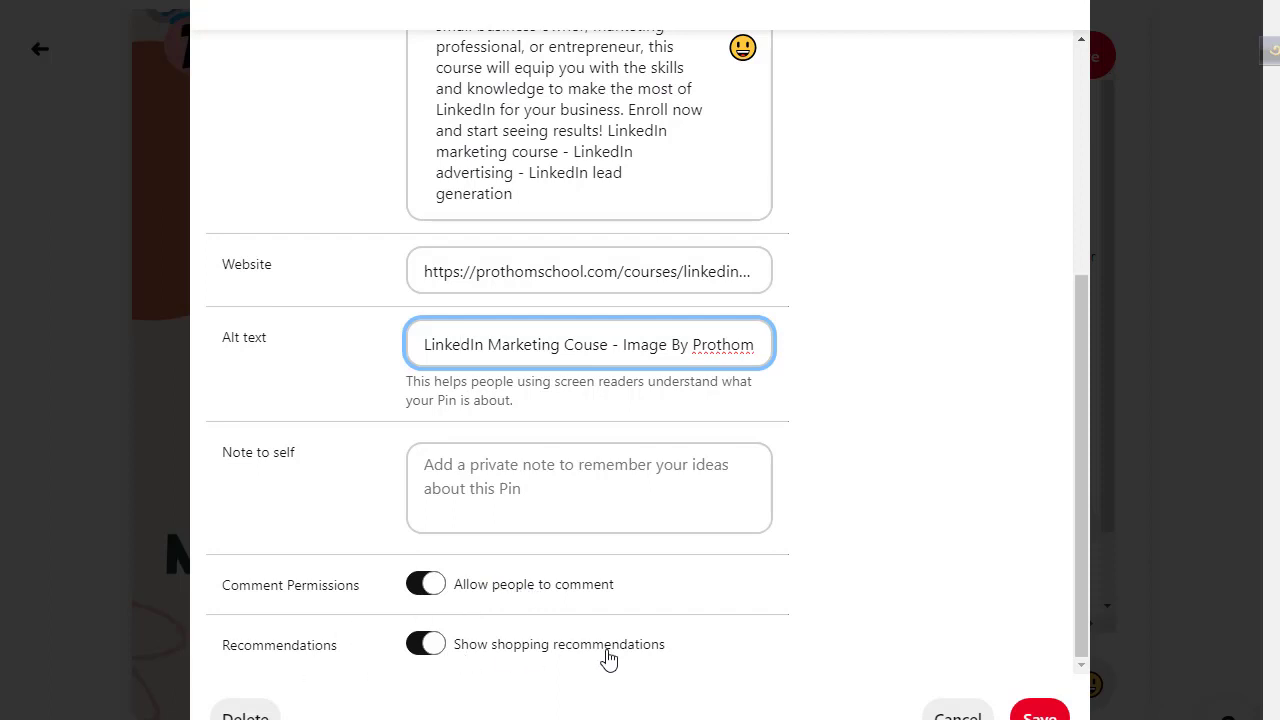
{"action": "scroll", "coordinate": [751, 526], "scroll_direction": "up", "scroll_amount": 4}
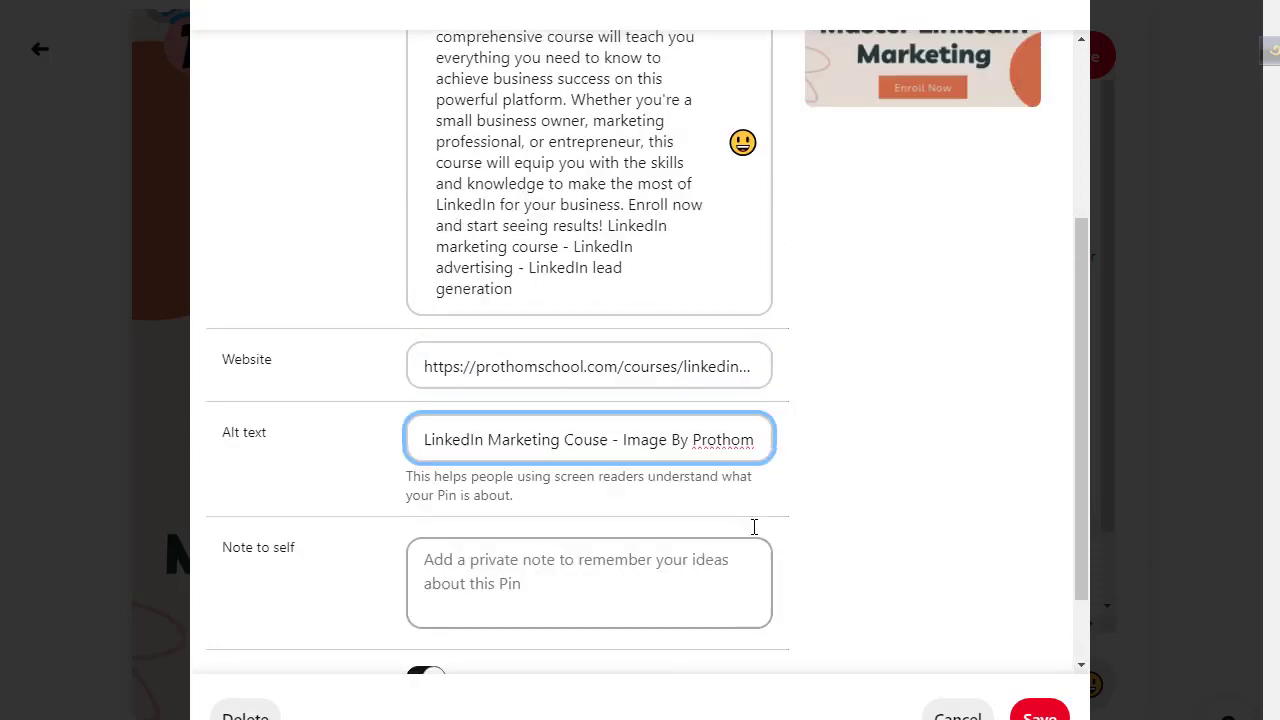
{"action": "left_click", "coordinate": [1040, 712]}
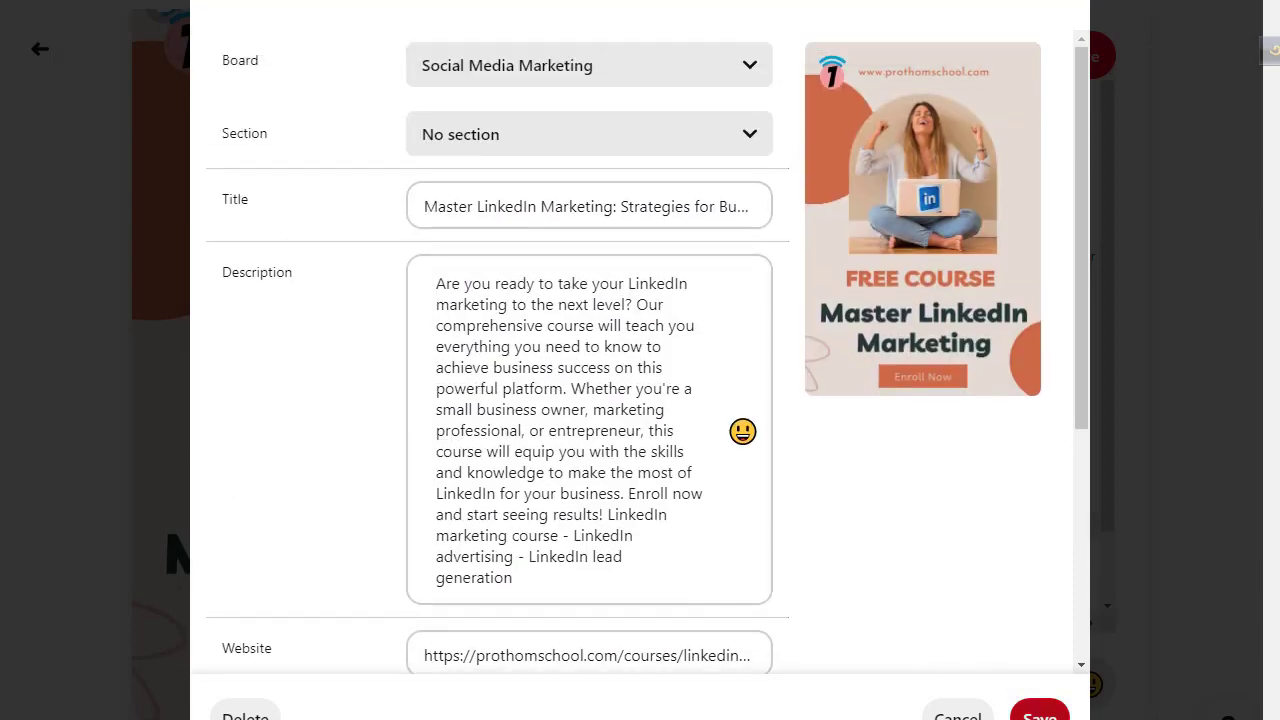
{"action": "key", "text": "Escape"}
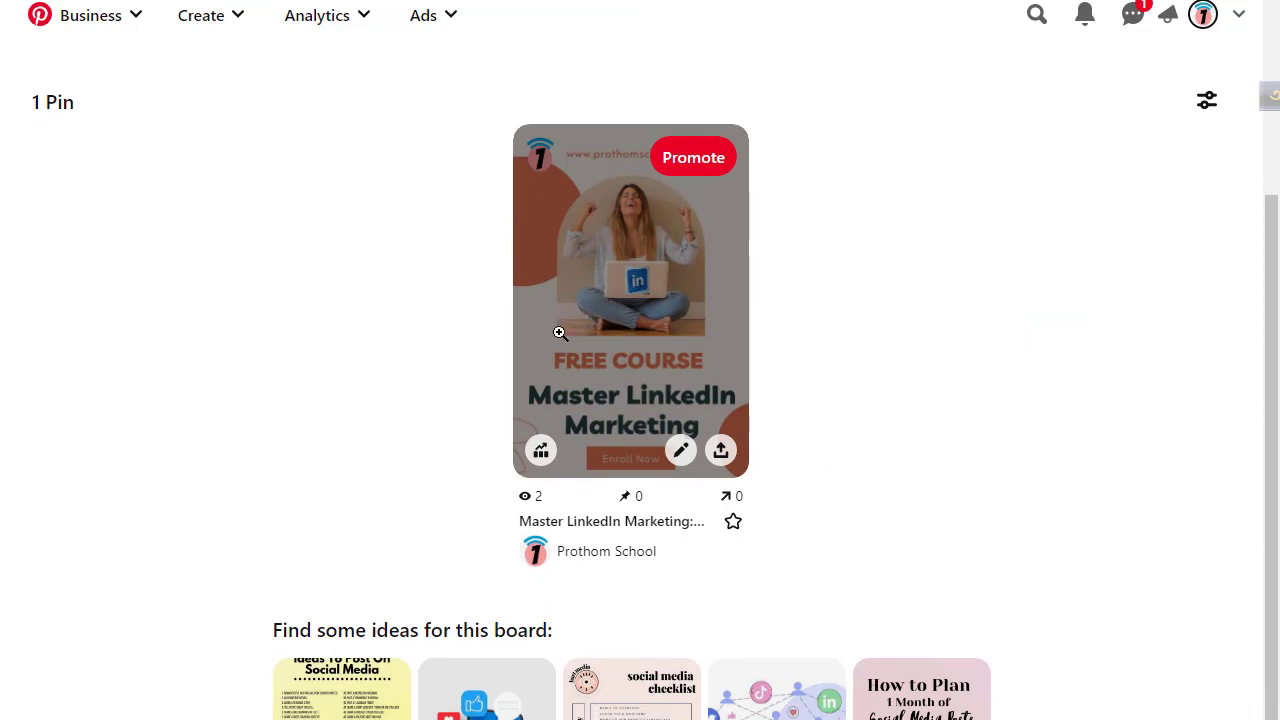
- Open the saved LinkedIn course pin from the board and review its website link, title and expanded description with the keyword phrases
{"action": "scroll", "coordinate": [691, 351], "scroll_direction": "up", "scroll_amount": 2}
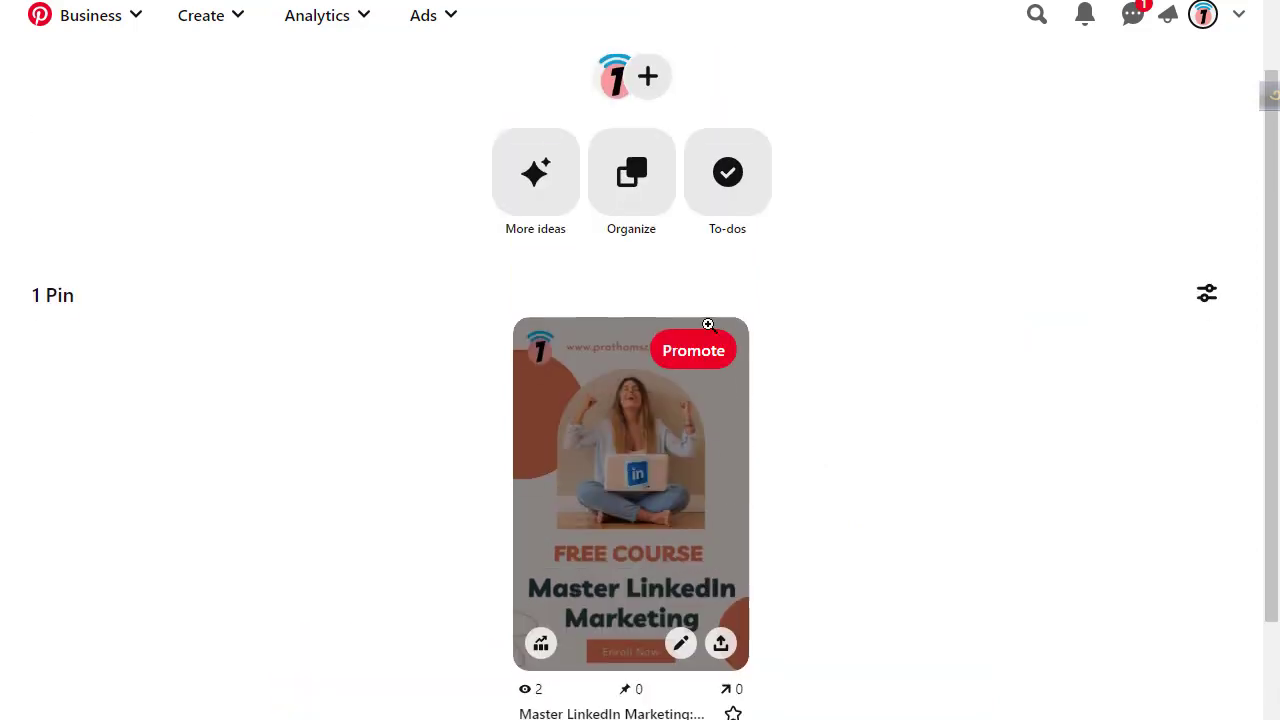
{"action": "scroll", "coordinate": [778, 441], "scroll_direction": "down", "scroll_amount": 1}
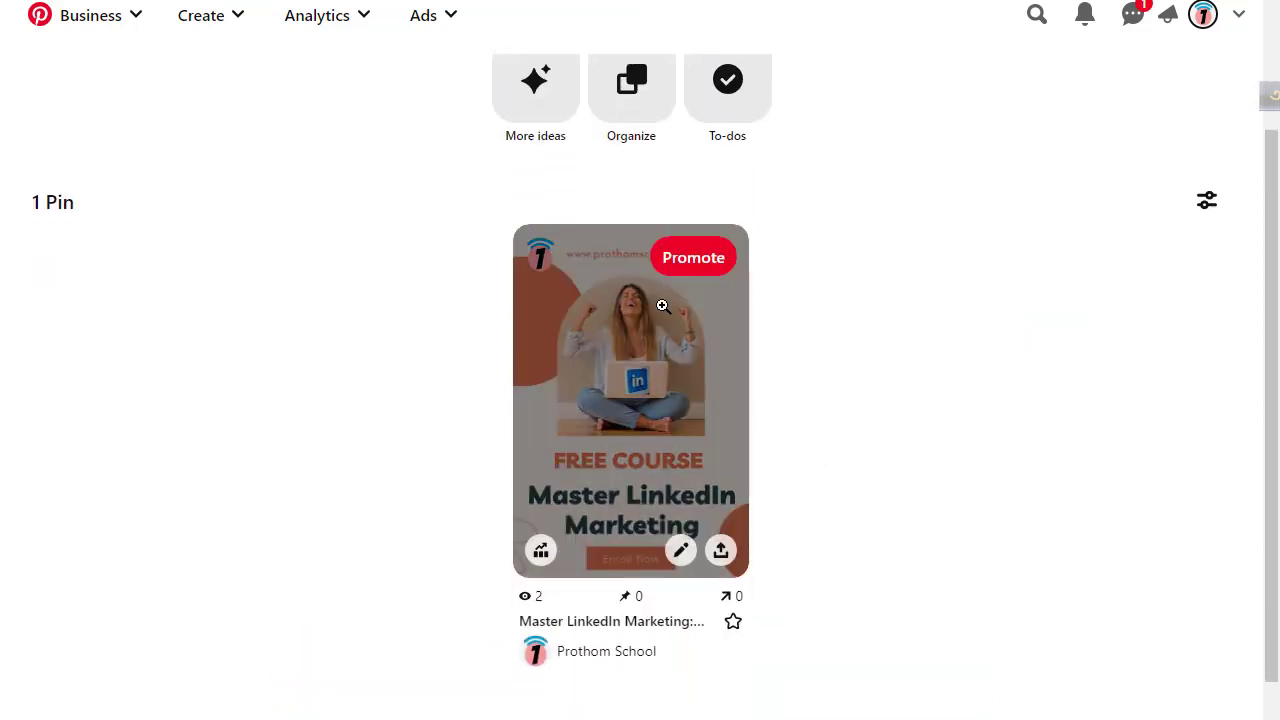
{"action": "left_click", "coordinate": [622, 475]}
{"action": "scroll", "coordinate": [507, 465], "scroll_direction": "down", "scroll_amount": 2}
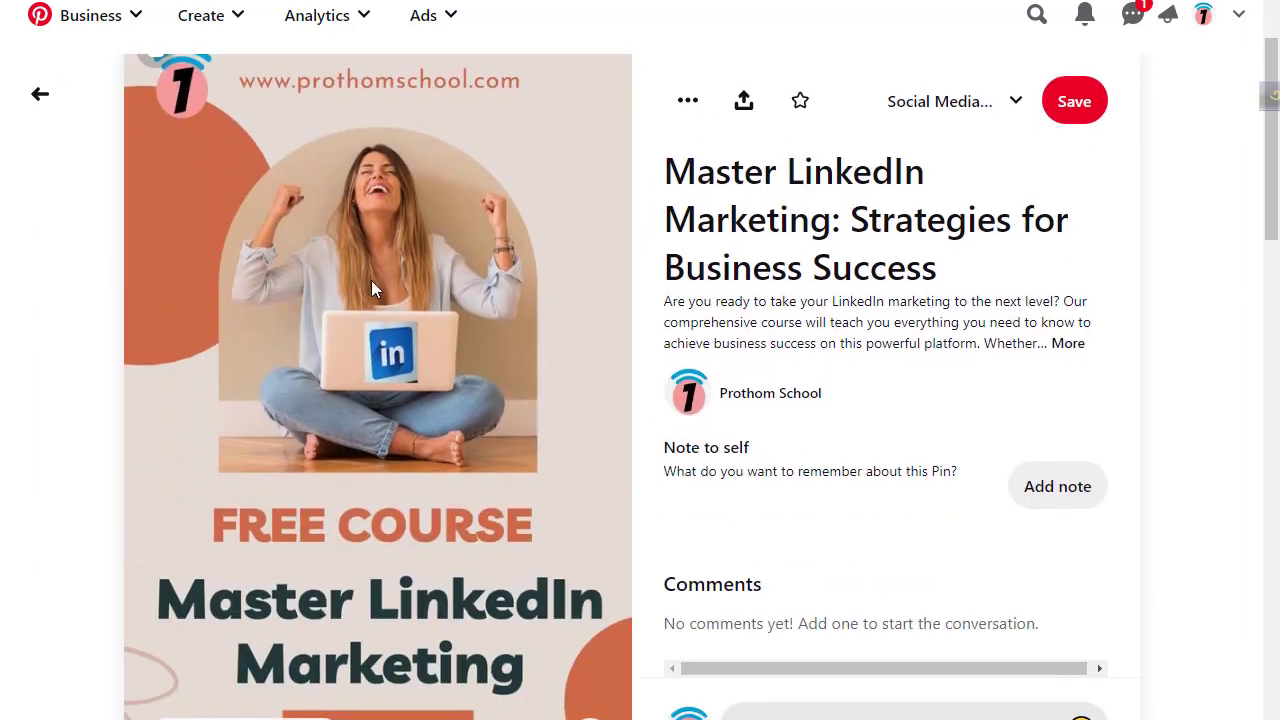
{"action": "scroll", "coordinate": [745, 275], "scroll_direction": "up", "scroll_amount": 1}
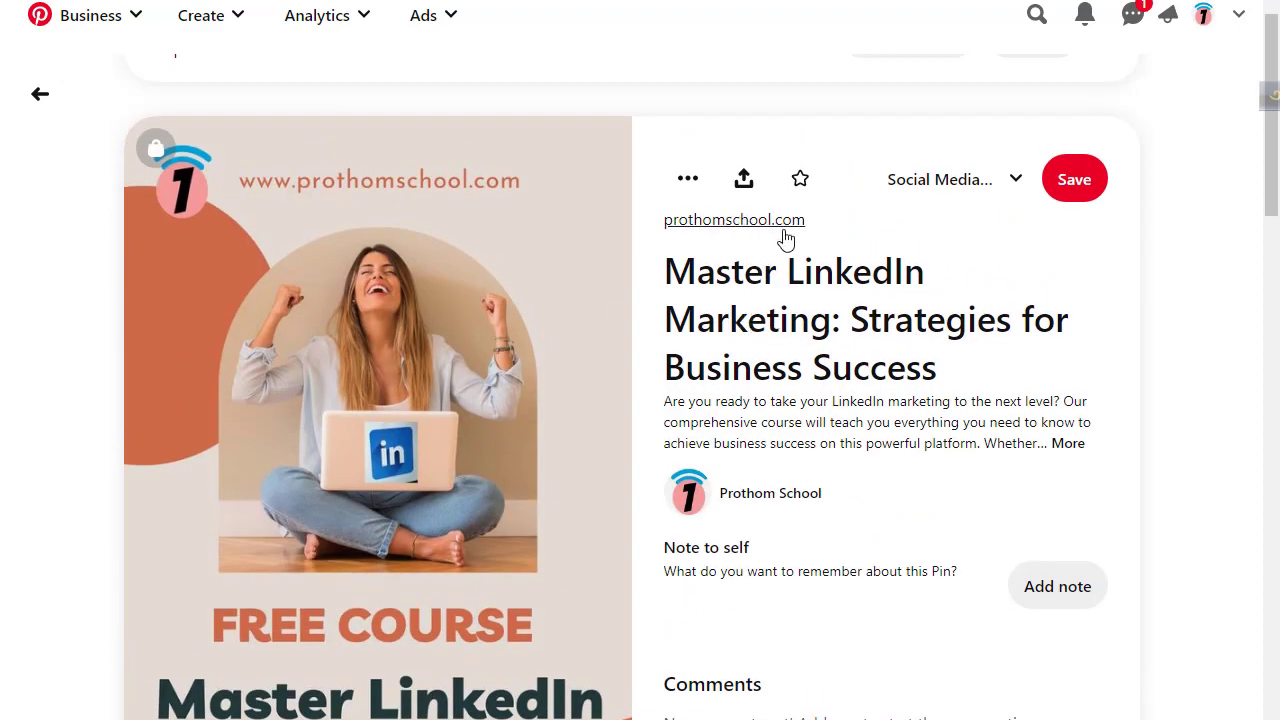
{"action": "left_click", "coordinate": [1064, 445]}
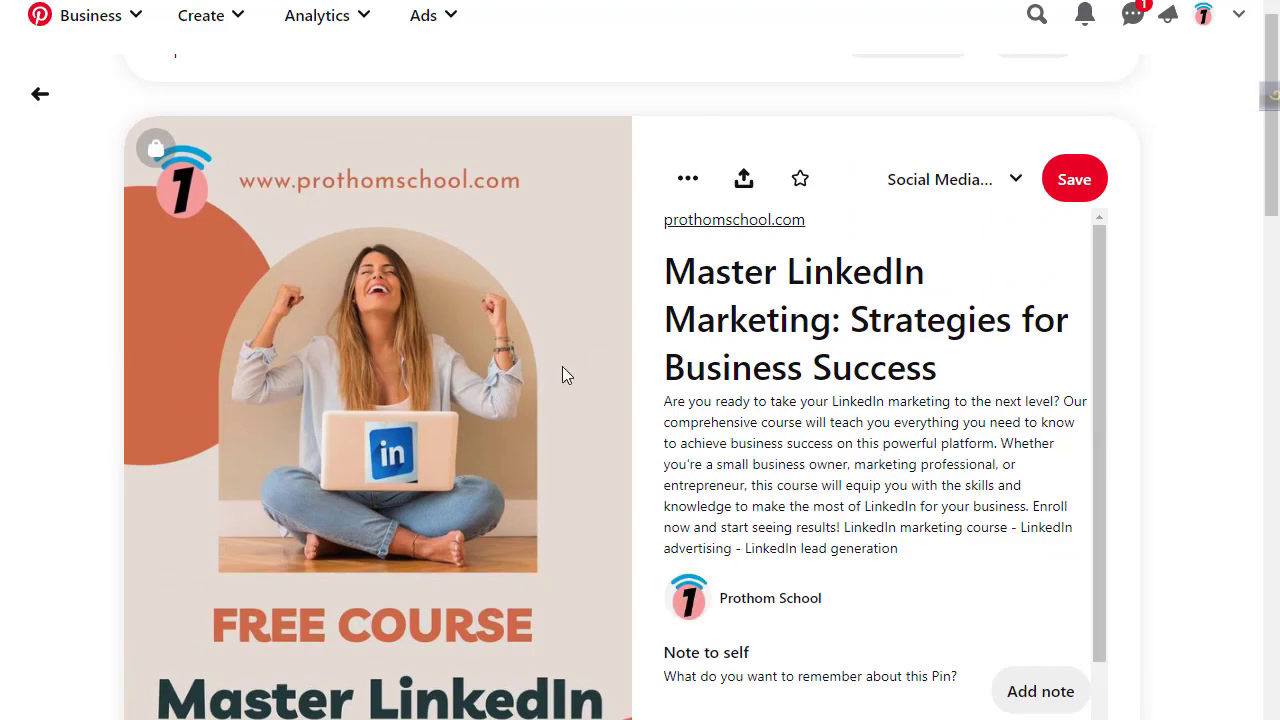
{"action": "scroll", "coordinate": [421, 388], "scroll_direction": "down", "scroll_amount": 2}
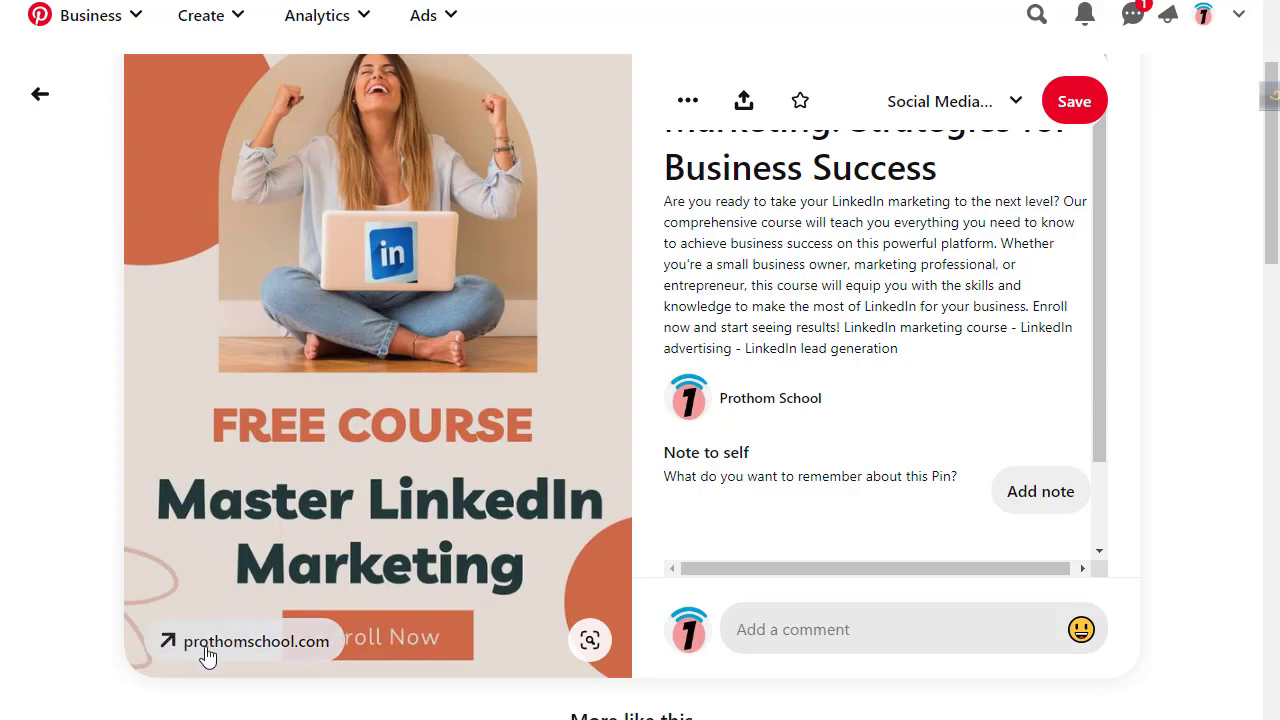
{"action": "scroll", "coordinate": [737, 443], "scroll_direction": "up", "scroll_amount": 2}
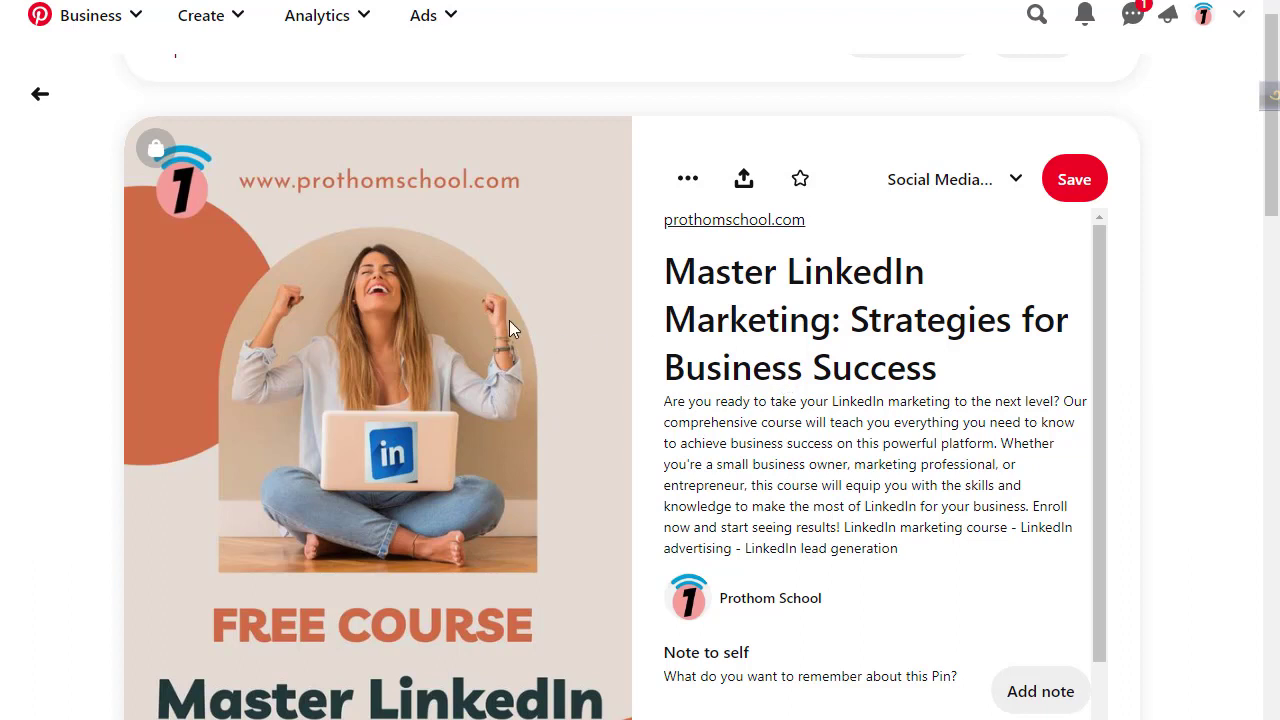
{"action": "scroll", "coordinate": [357, 540], "scroll_direction": "down", "scroll_amount": 1}
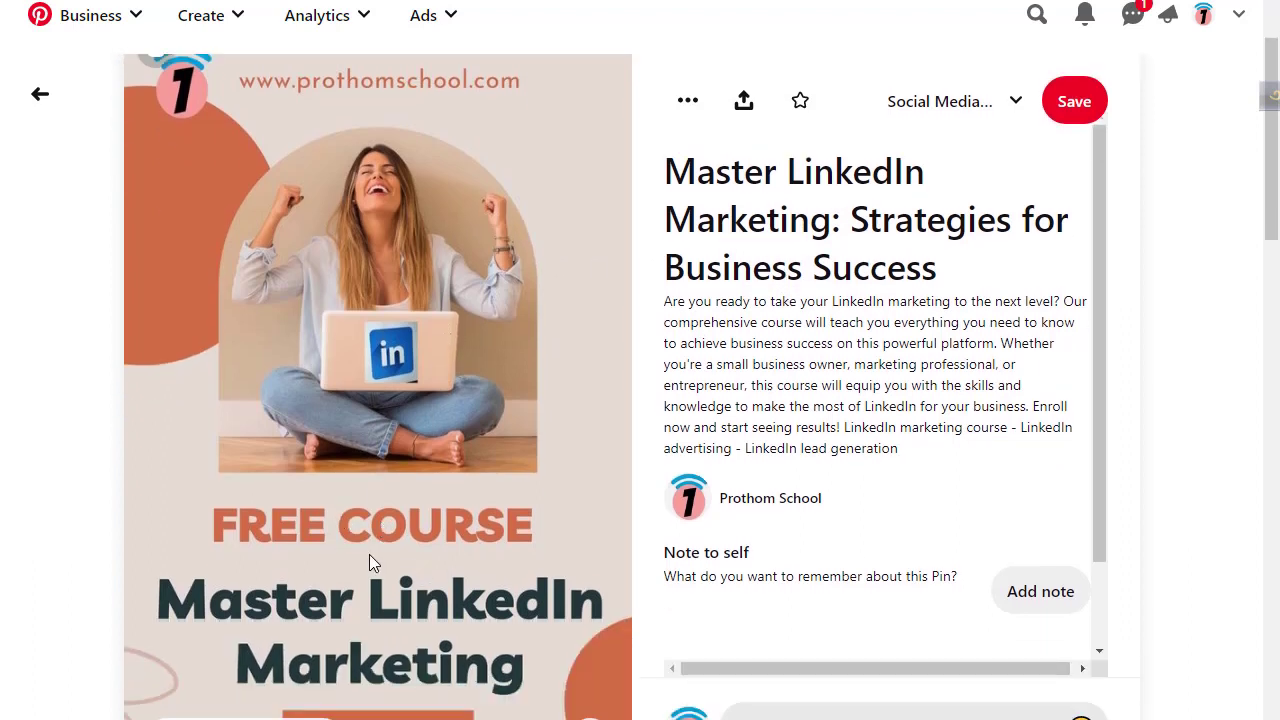